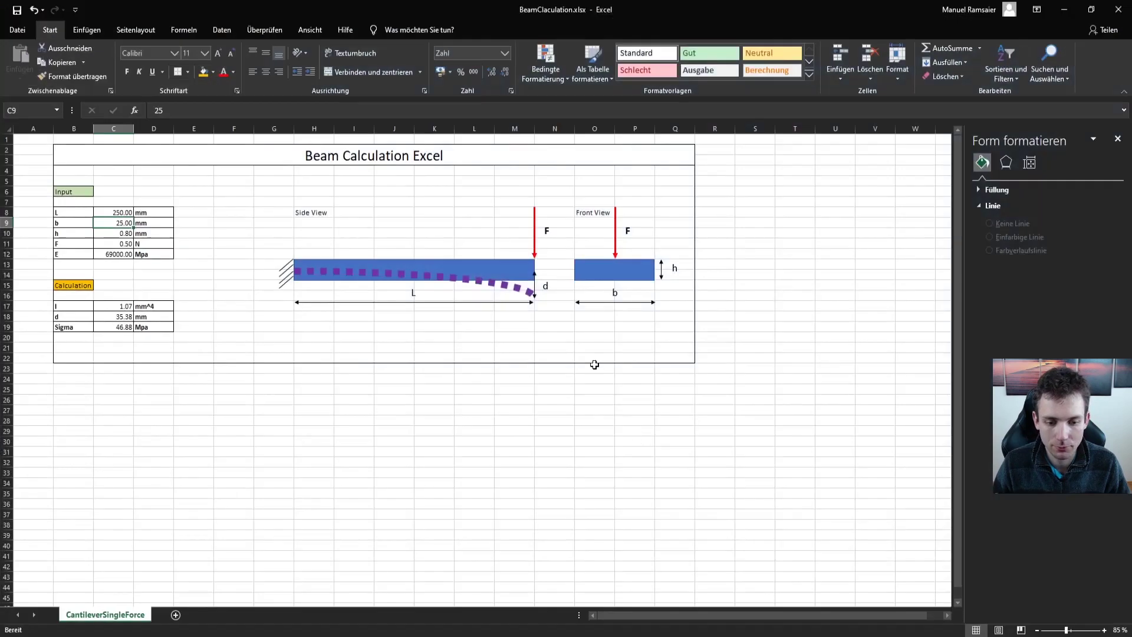
Examine the beam sheet's input values L, F and E and the calculation formulas for I, d and Sigma.
click(754, 368)
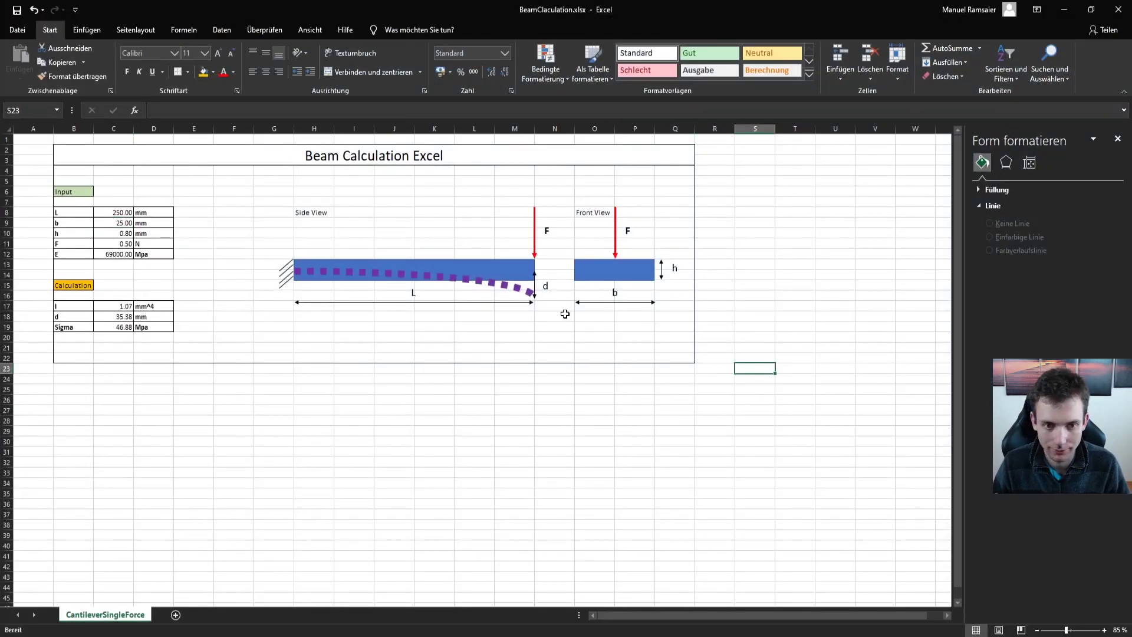
click(562, 315)
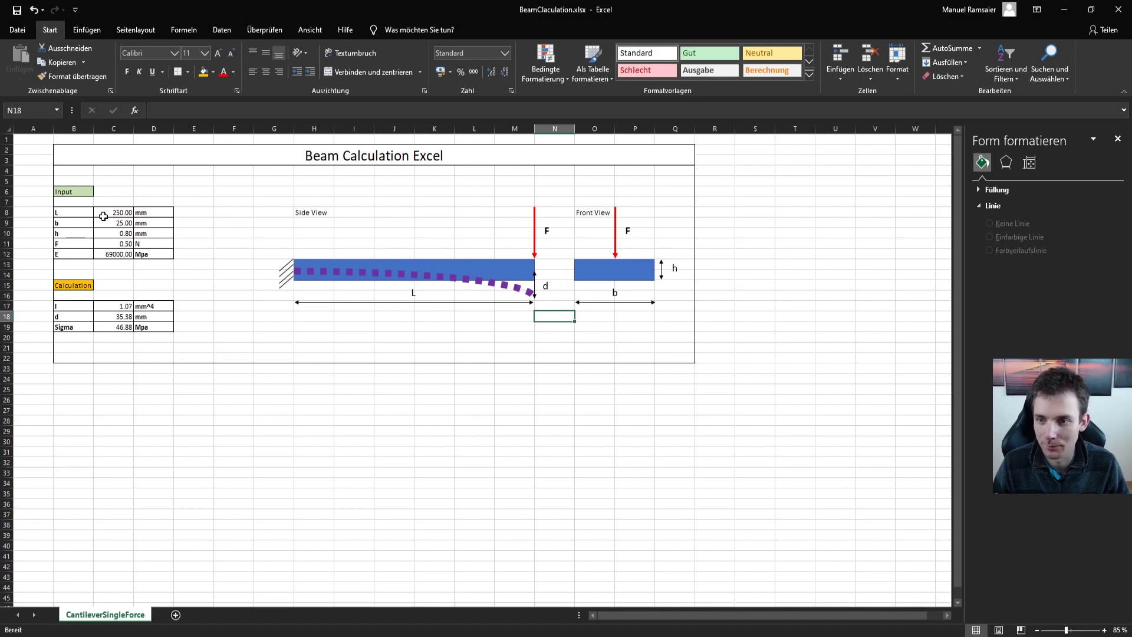
drag(118, 213, 121, 243)
click(83, 214)
click(109, 213)
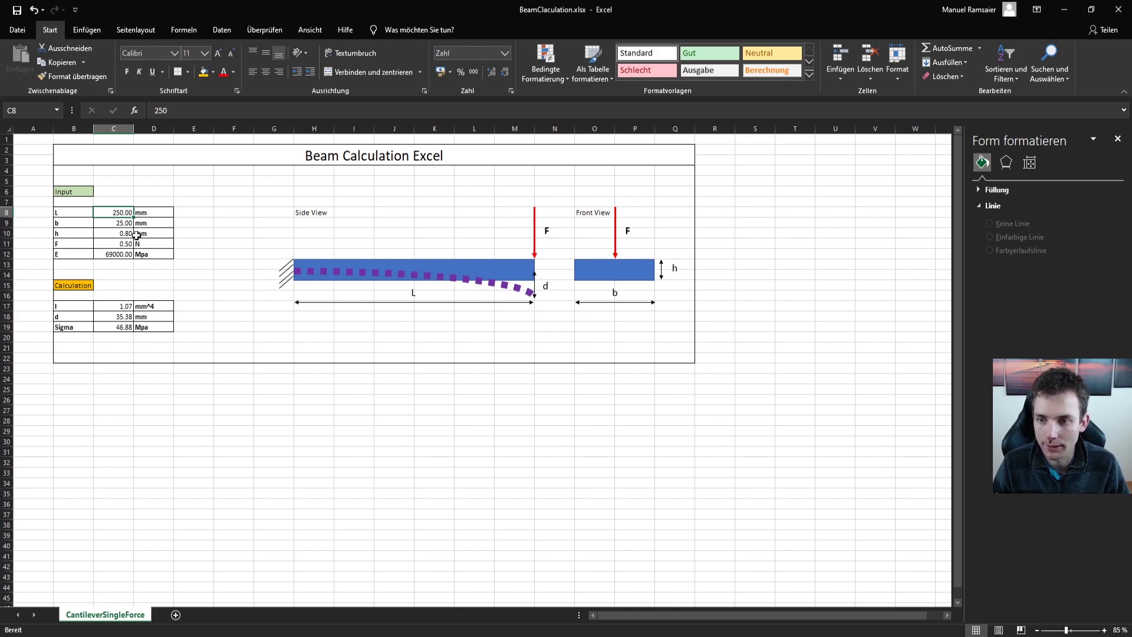
click(116, 244)
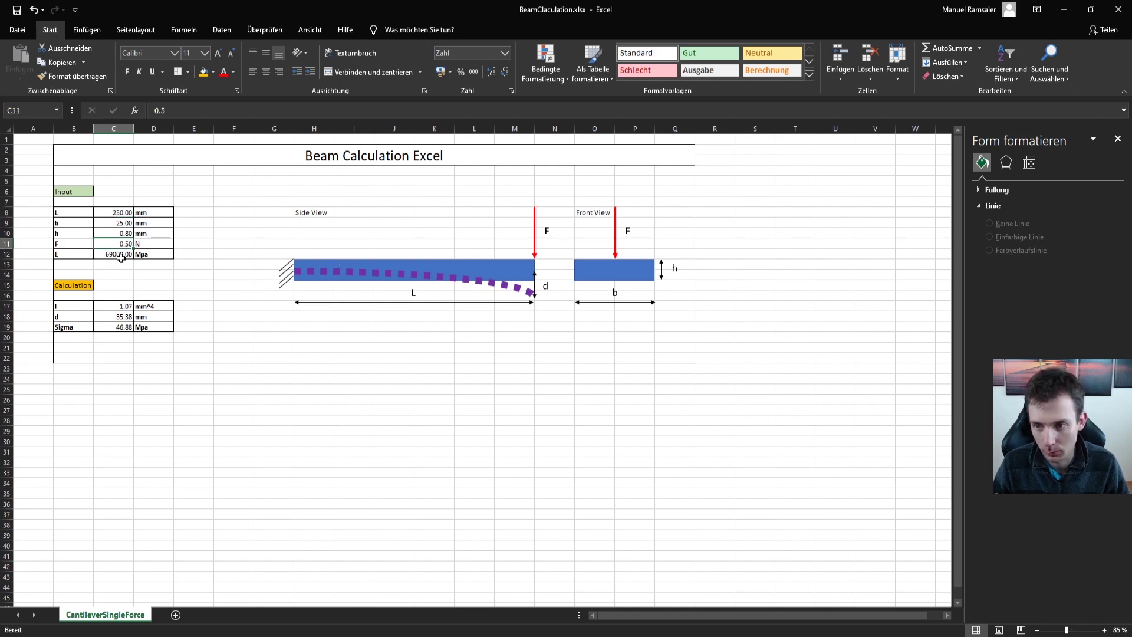
click(121, 257)
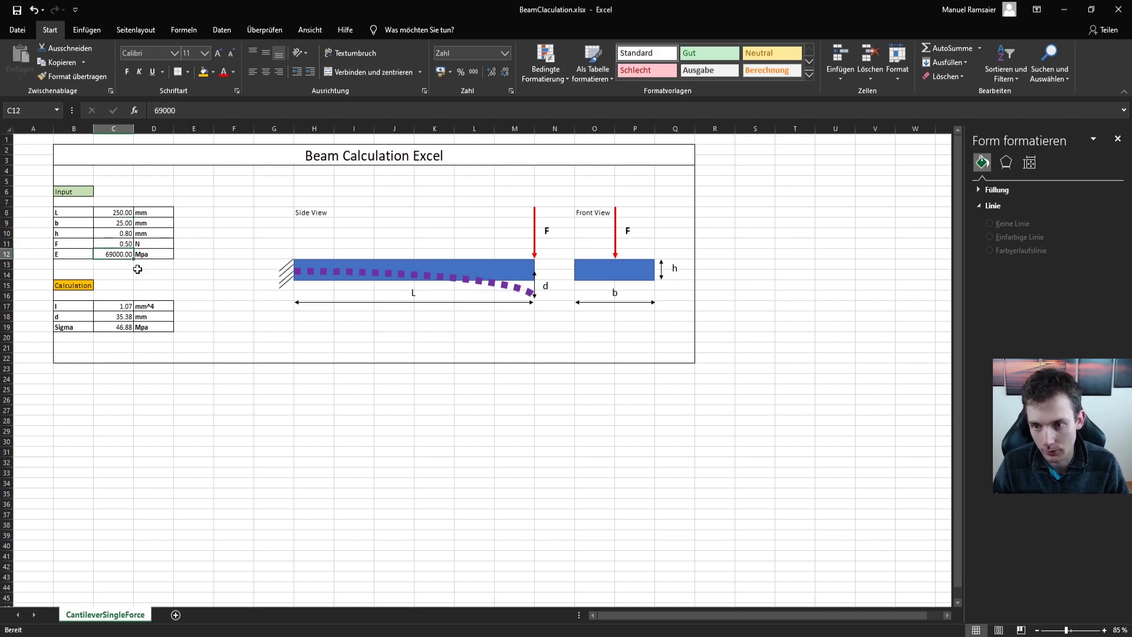
click(116, 307)
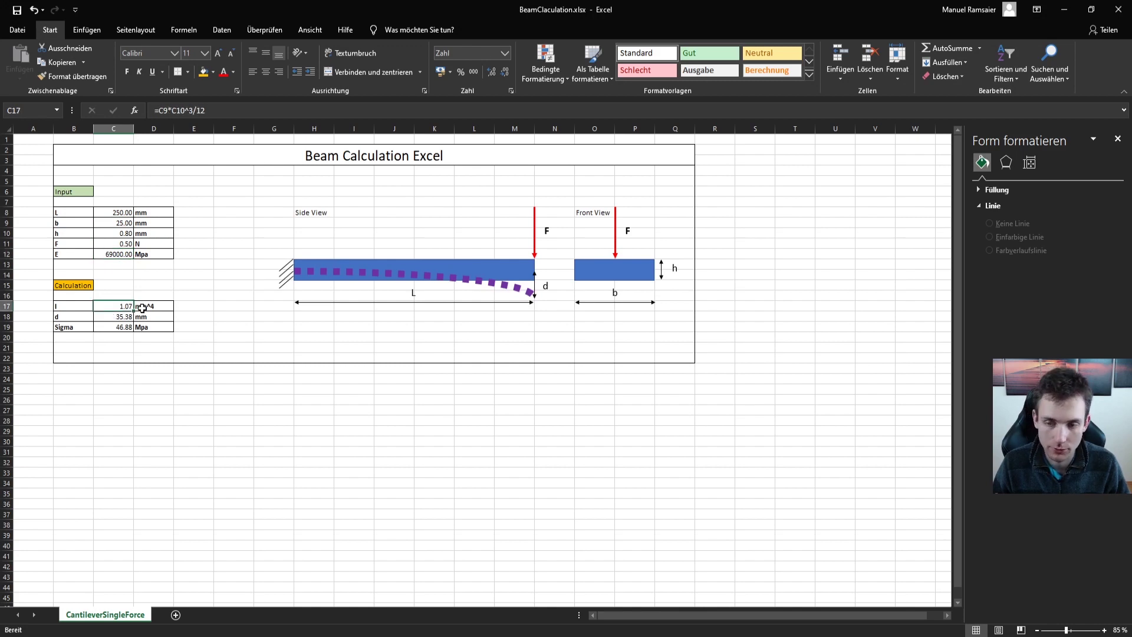
click(112, 318)
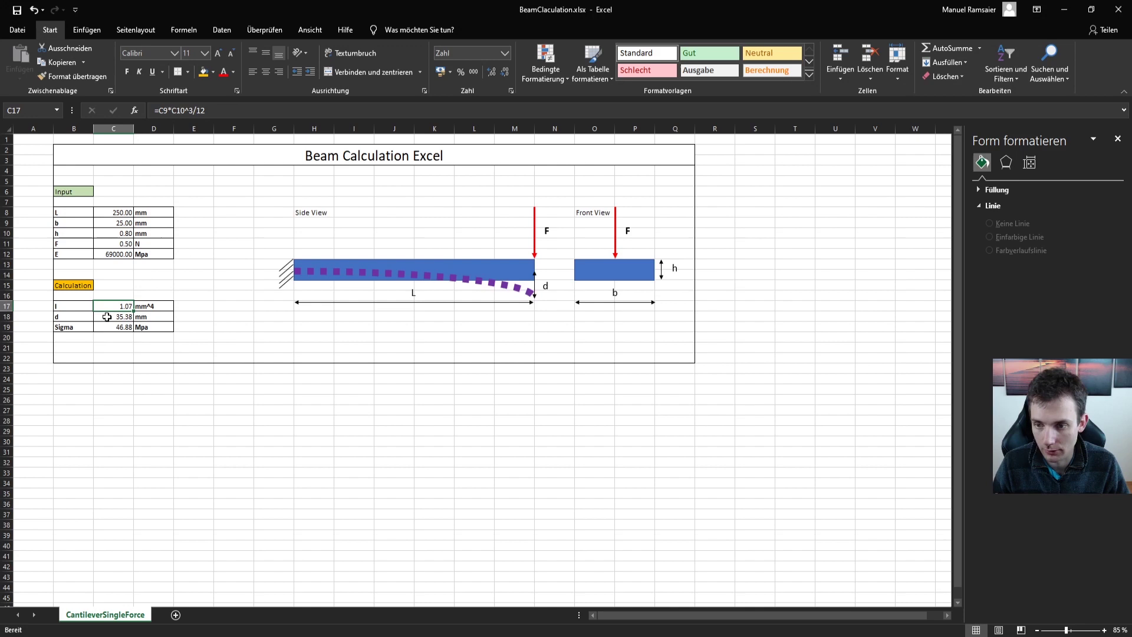
click(128, 330)
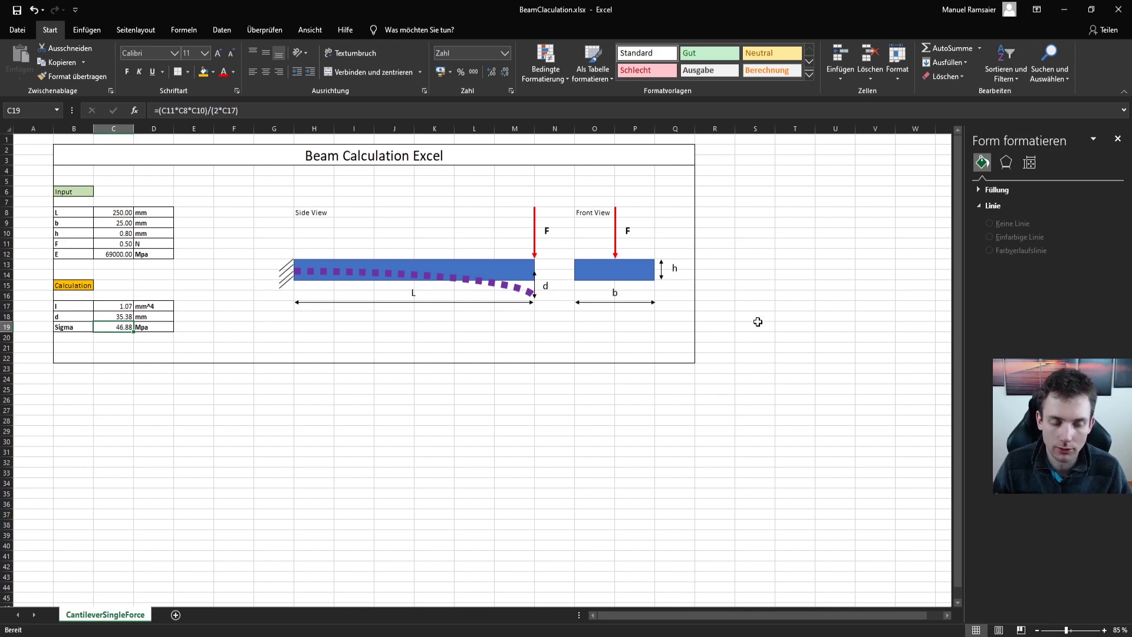
click(744, 286)
Switch to HyperWorks and create a component named CantileverBeam.
key(alt+Tab)
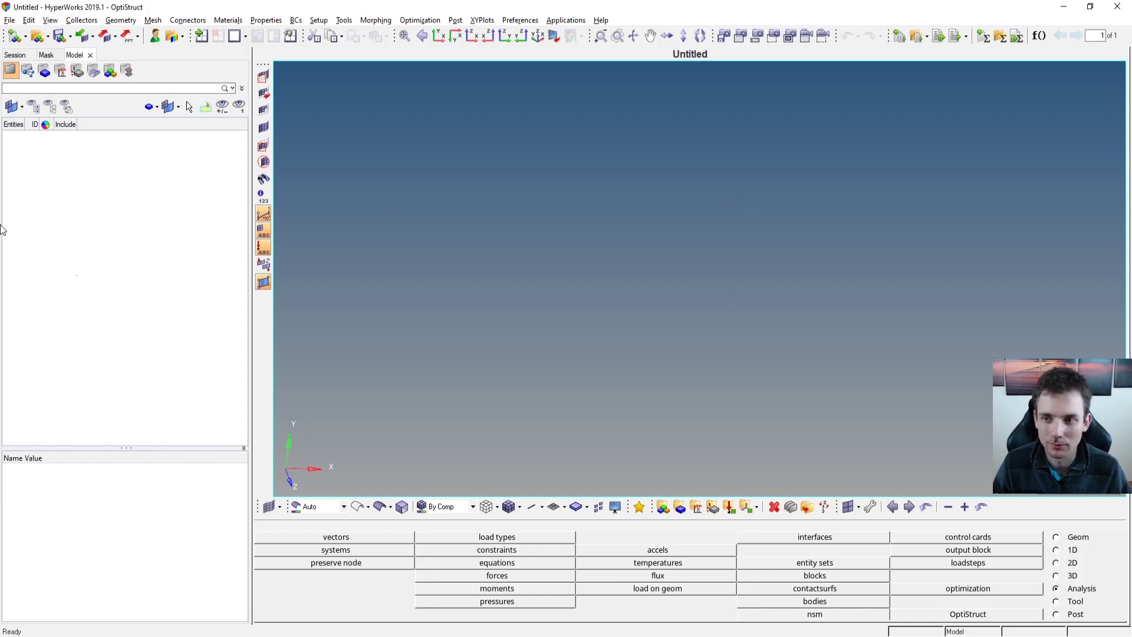
right_click(126, 168)
mouse_move(159, 175)
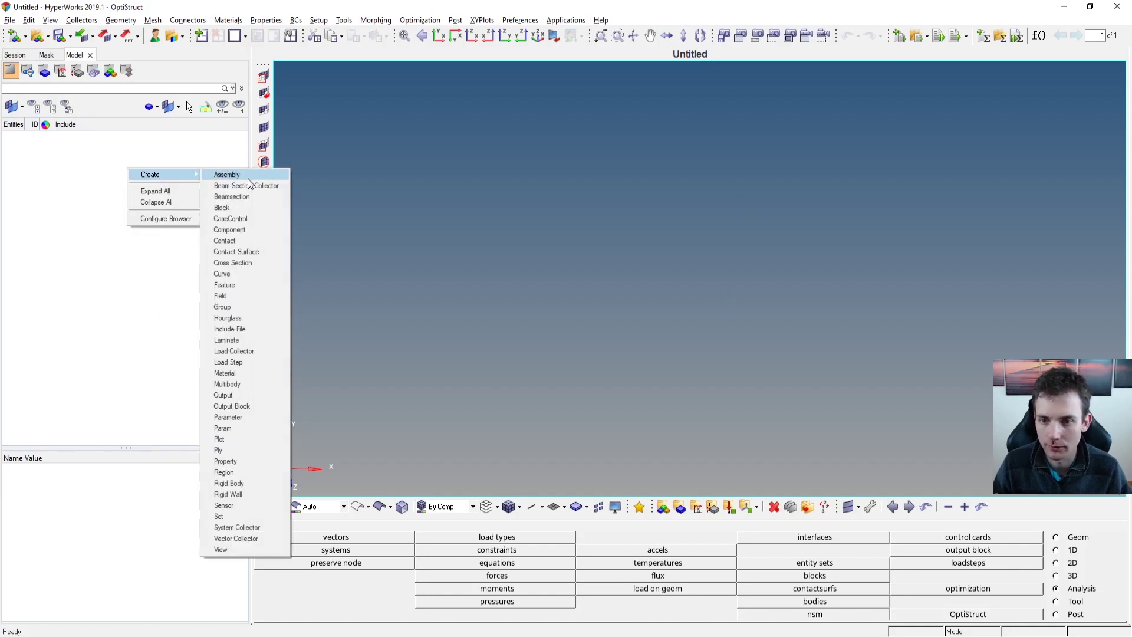
click(256, 230)
text(Cant)
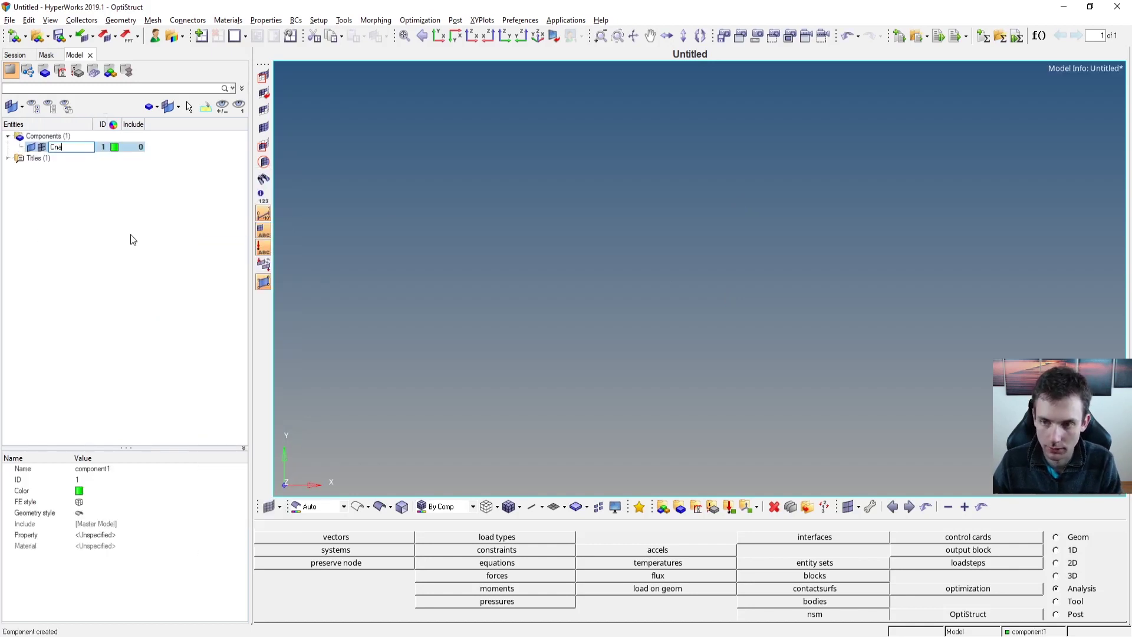
text(ileverBeam)
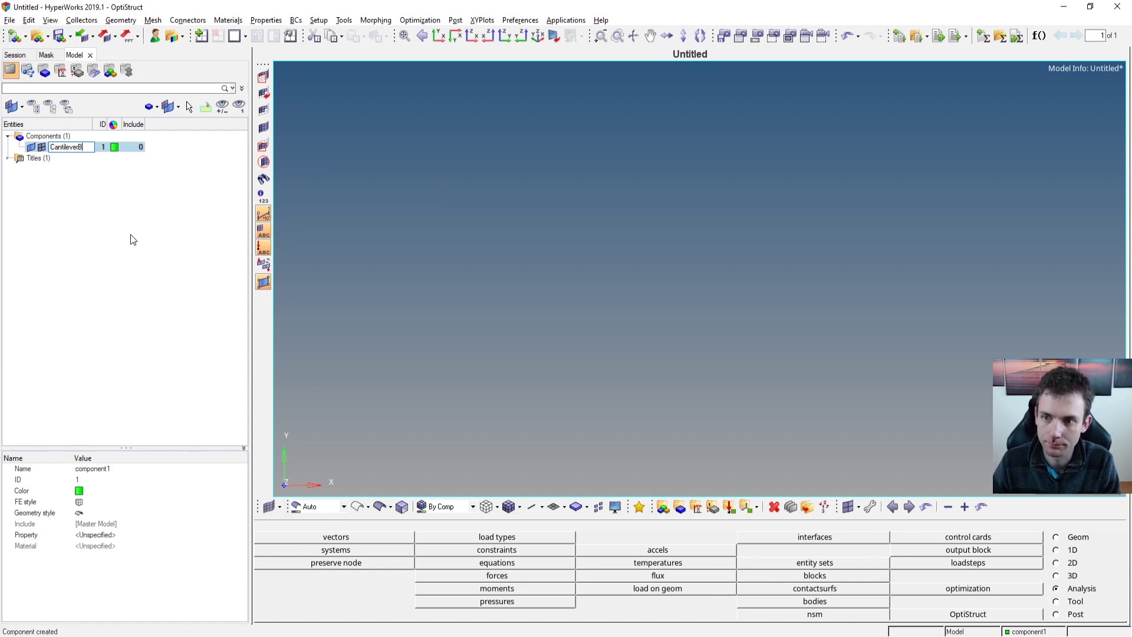
key(Return)
click(119, 234)
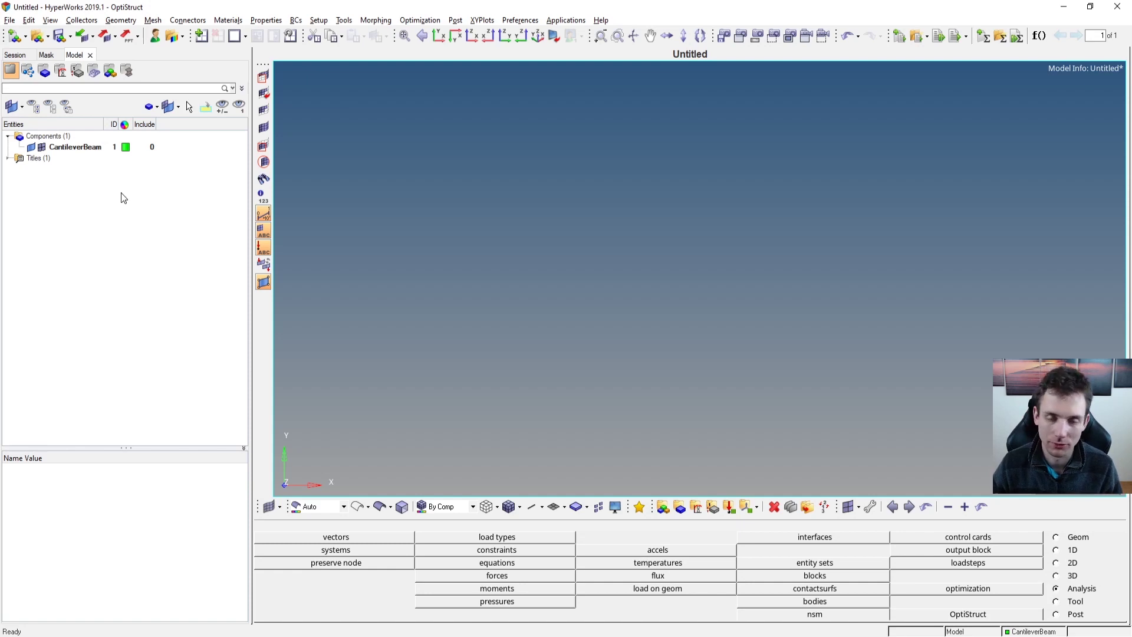
Create a geometry node at the origin with x, y and z set to 0.
click(75, 147)
click(1072, 538)
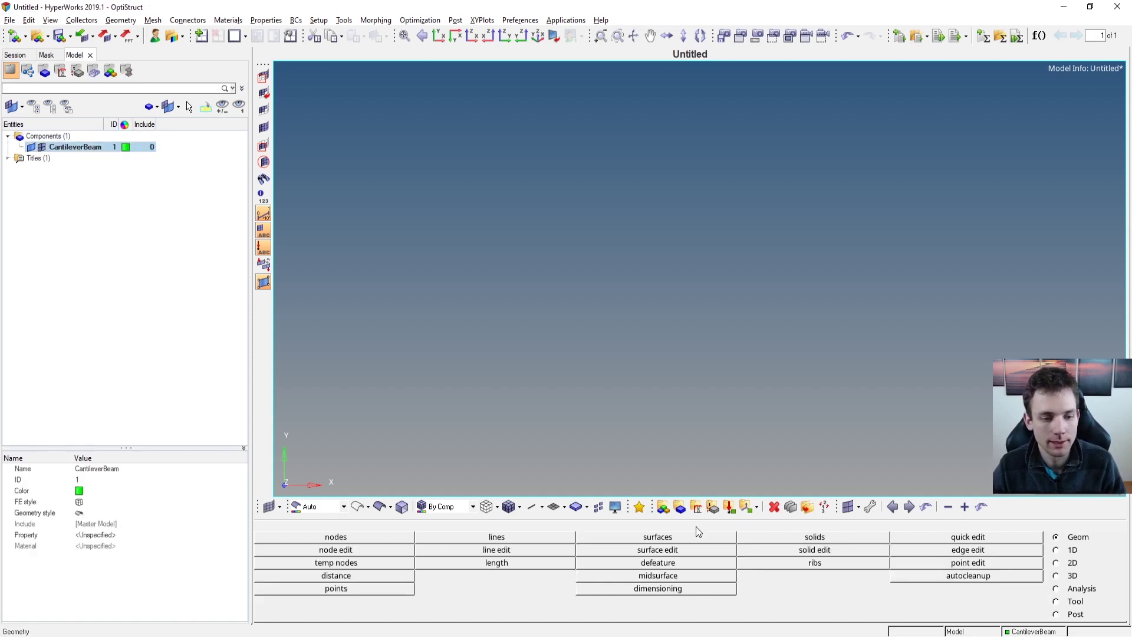
click(359, 535)
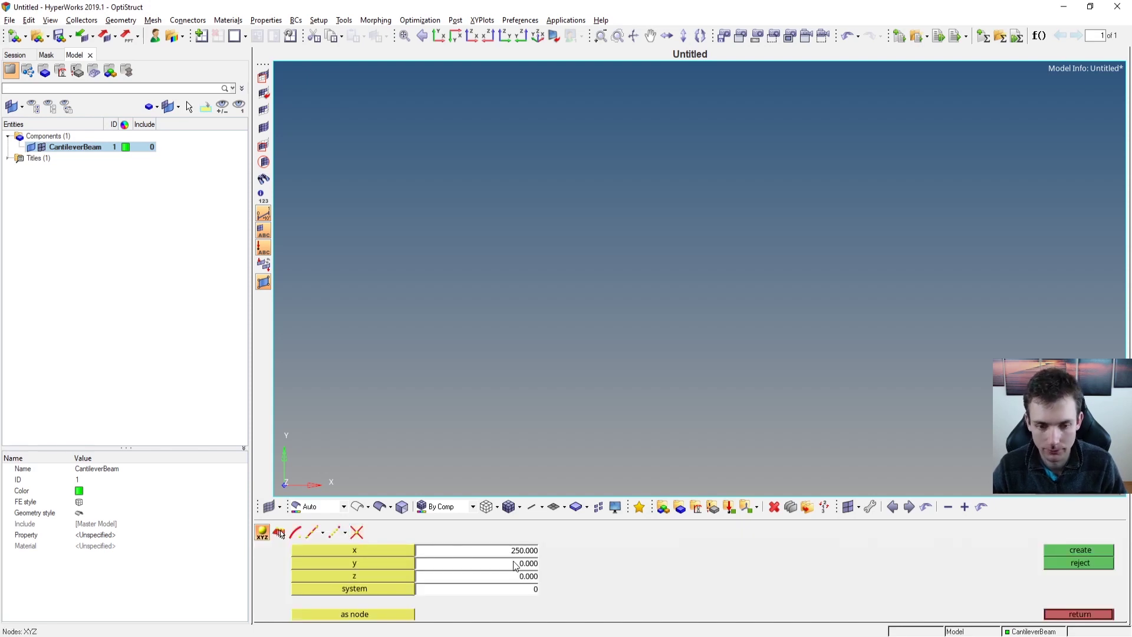
text(0)
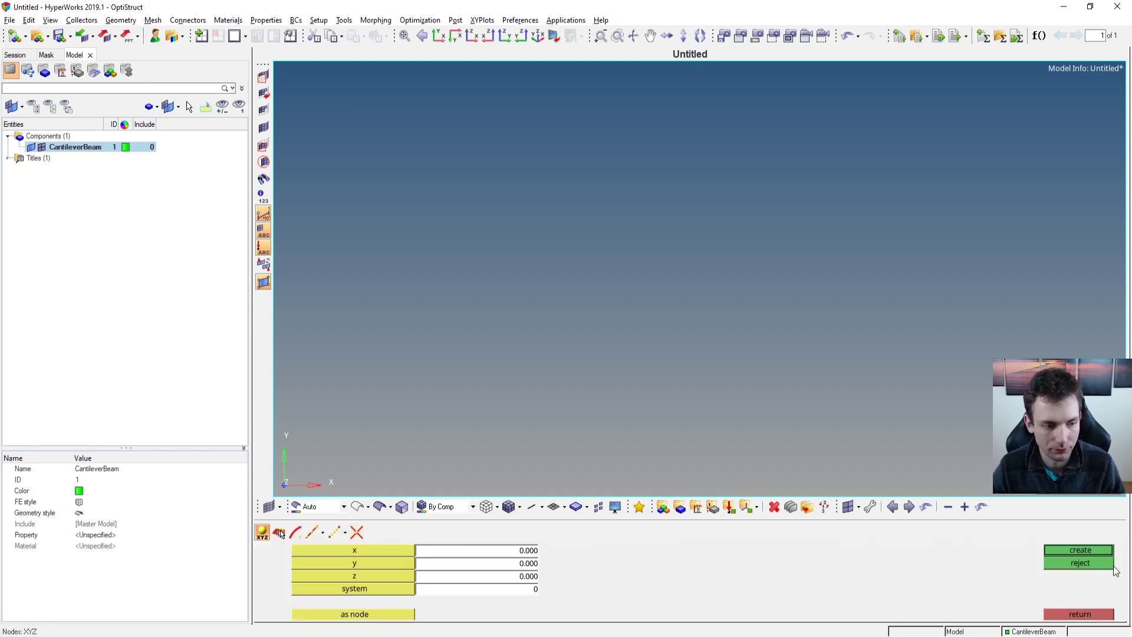
Create a second node at x 250, y 0, z 0 and close node creation.
click(508, 550)
text(250)
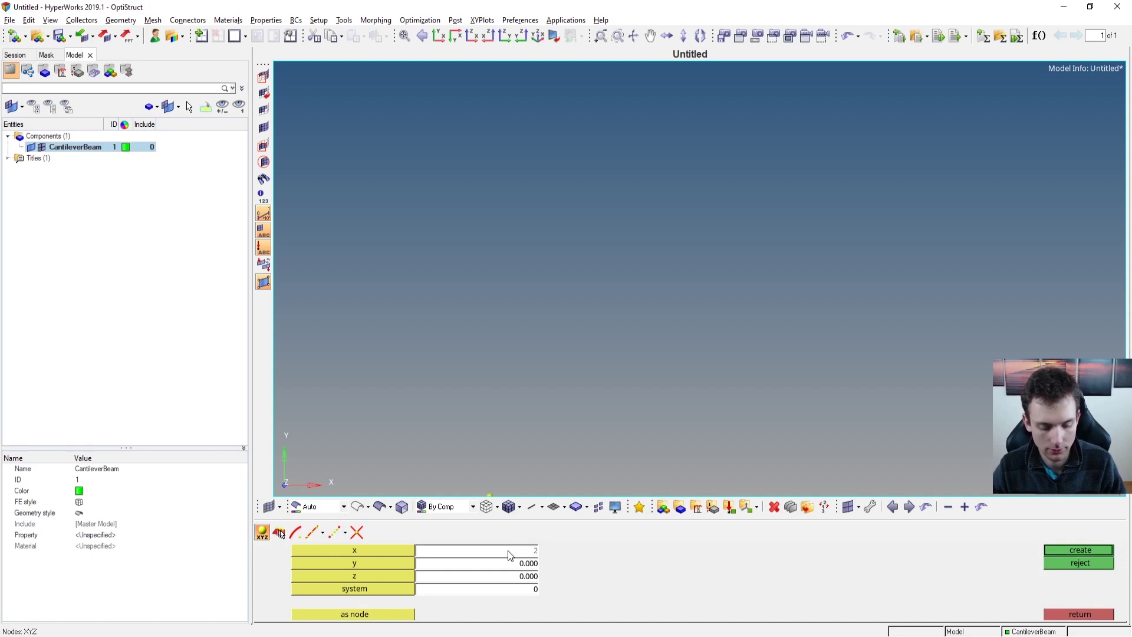
click(1074, 548)
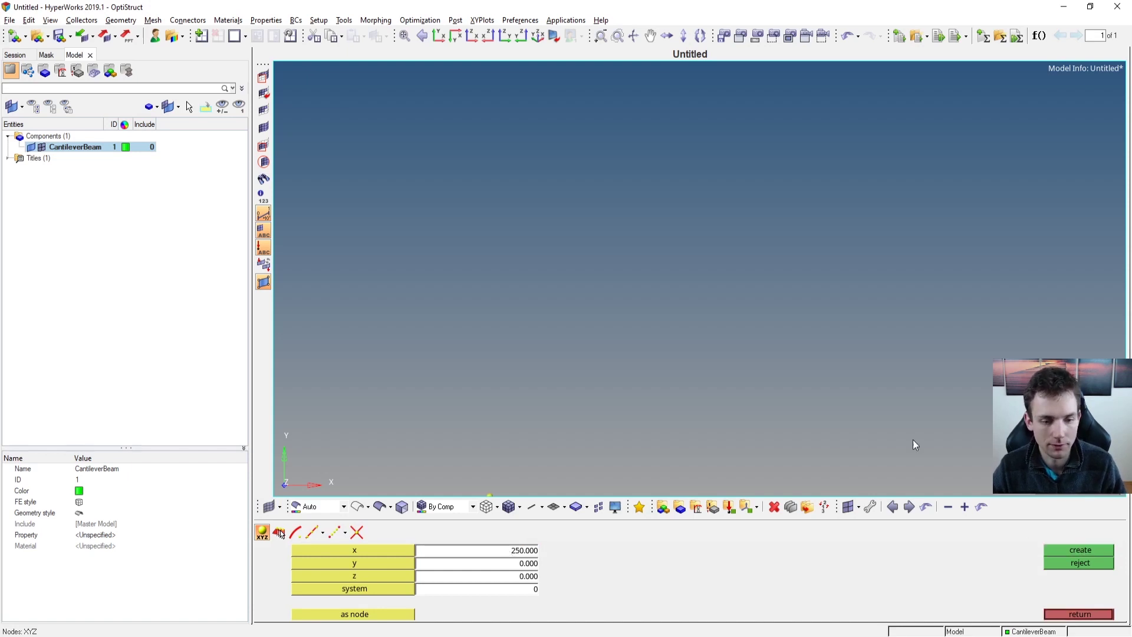
scroll(638, 302, down, 4)
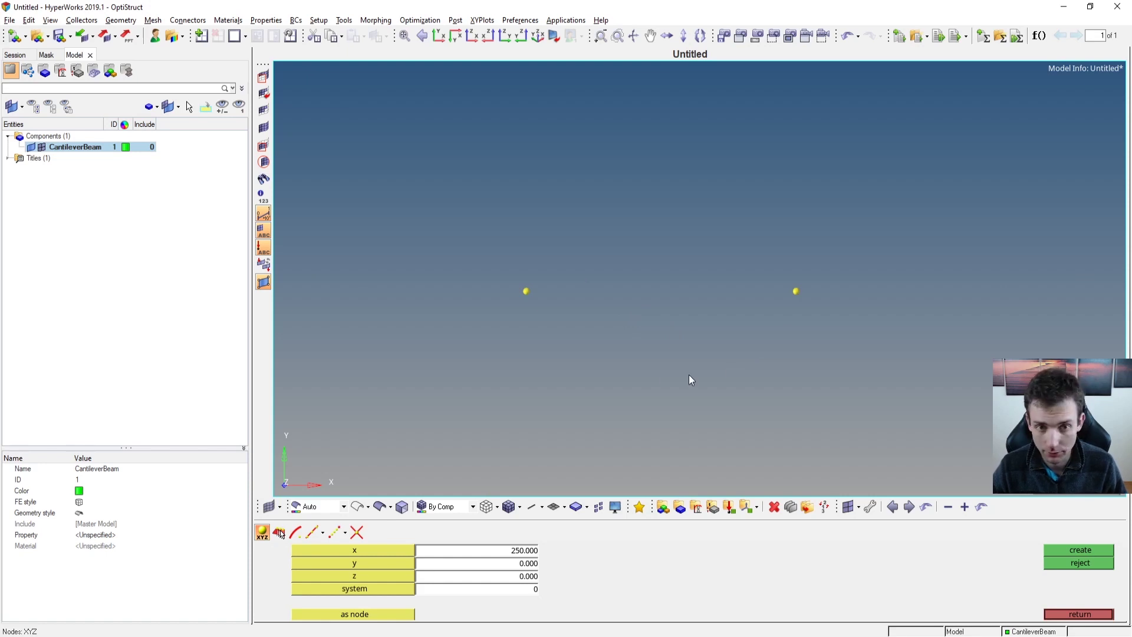
scroll(637, 313, up, 4)
mouse_move(637, 313)
ctrl+mouse_down()
mouse_move(701, 286)
mouse_move(697, 296)
mouse_move(744, 308)
ctrl+mouse_up()
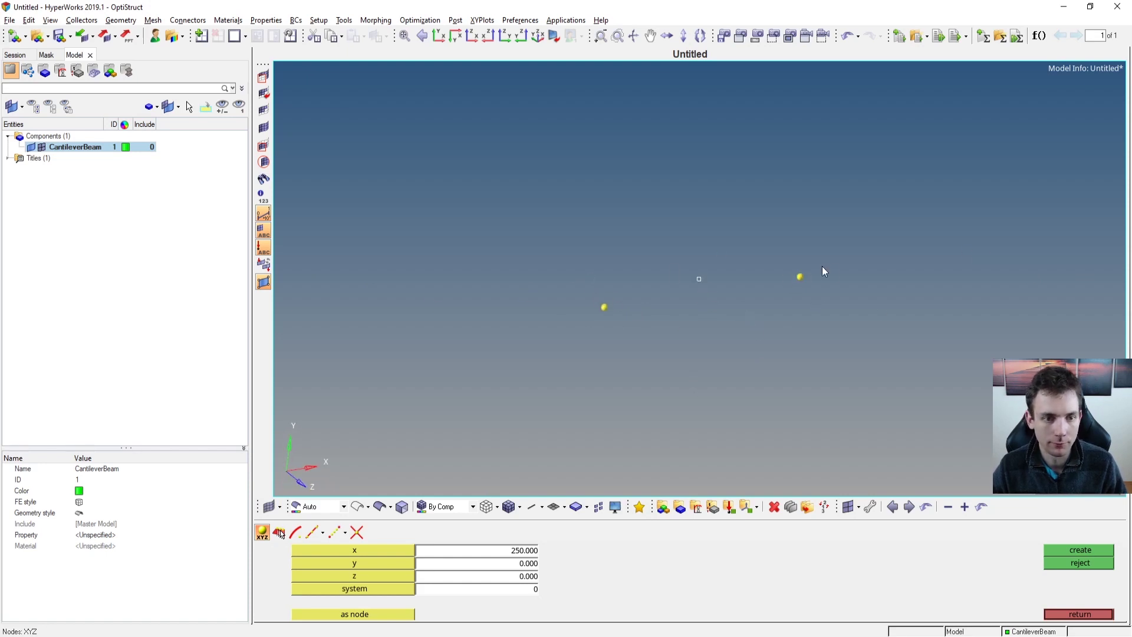
ctrl+drag(823, 269, 736, 296)
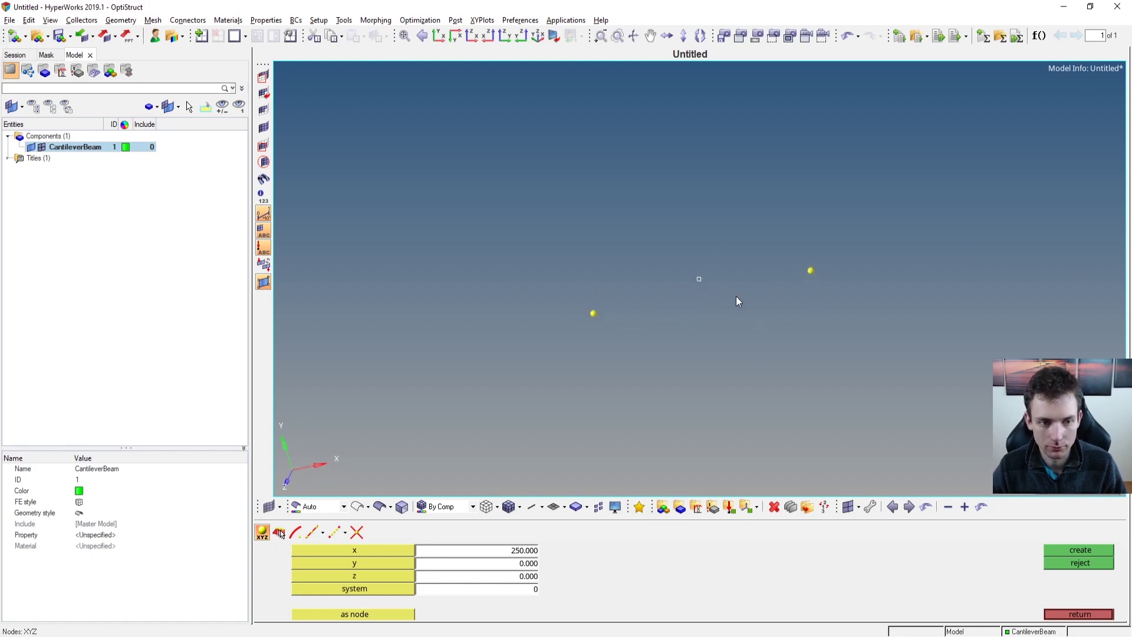
ctrl+drag(638, 287, 697, 294)
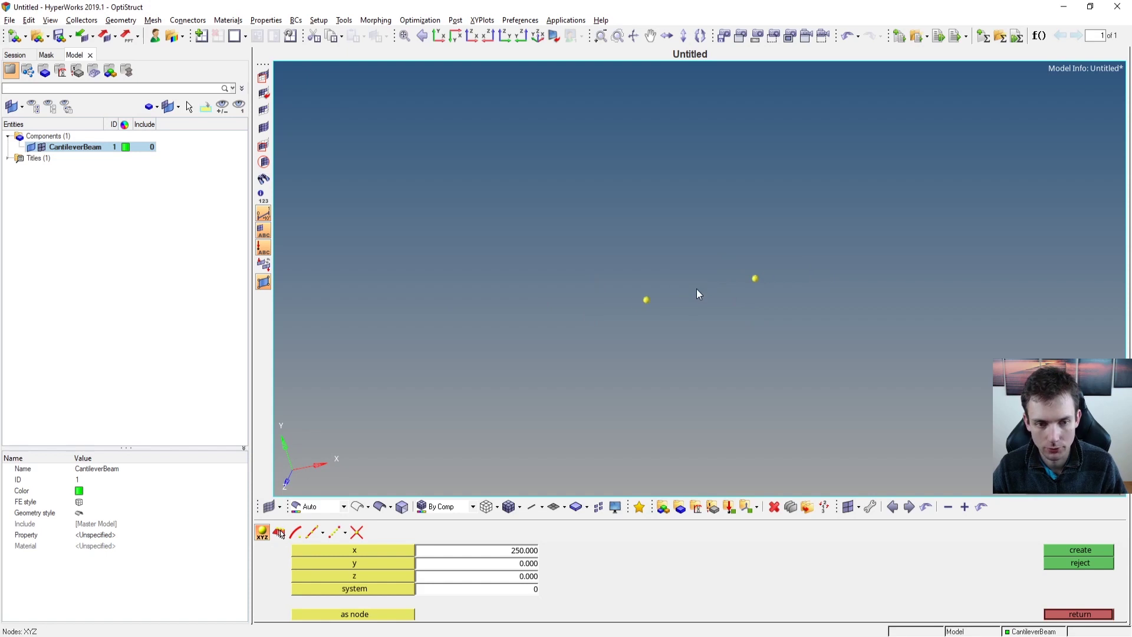
click(1074, 613)
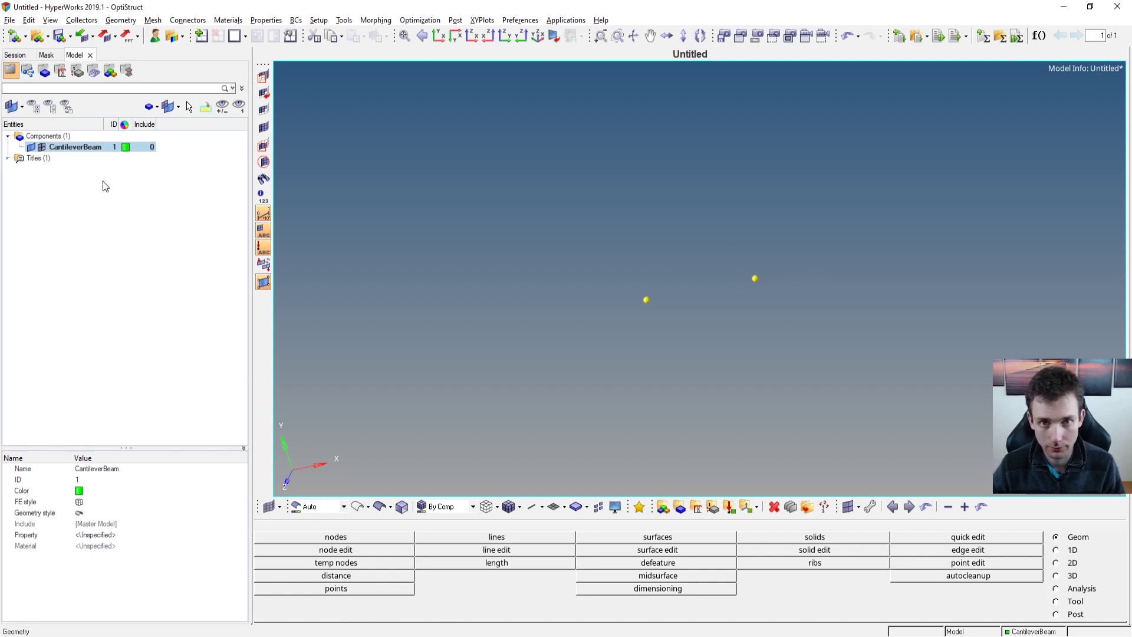
Create a material named aluminum in the model.
right_click(75, 203)
mouse_move(118, 207)
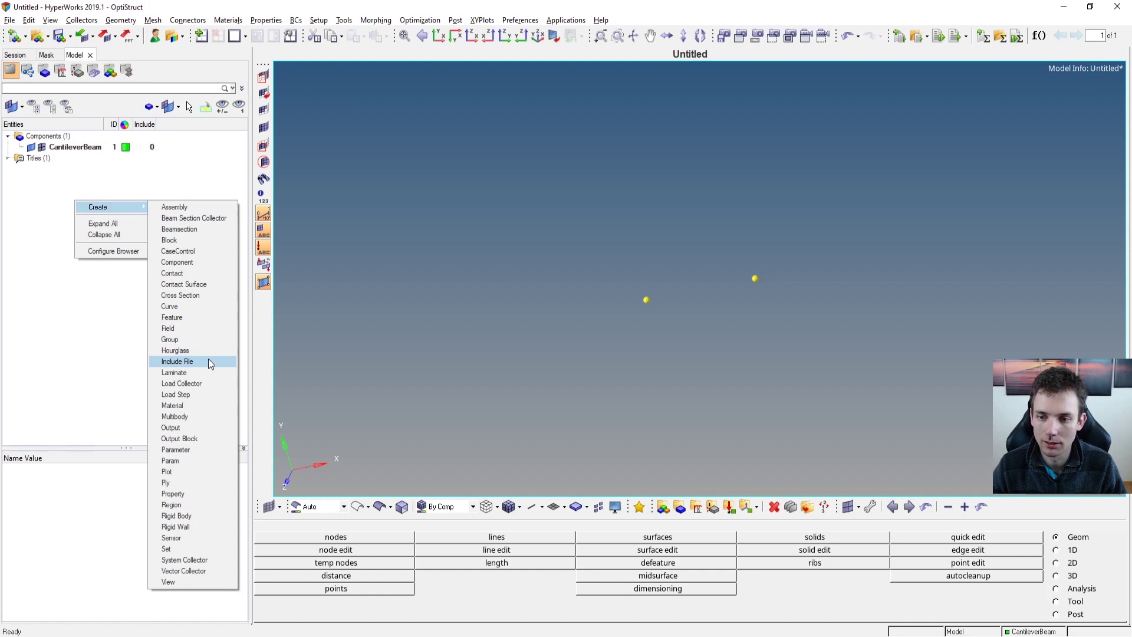
click(220, 405)
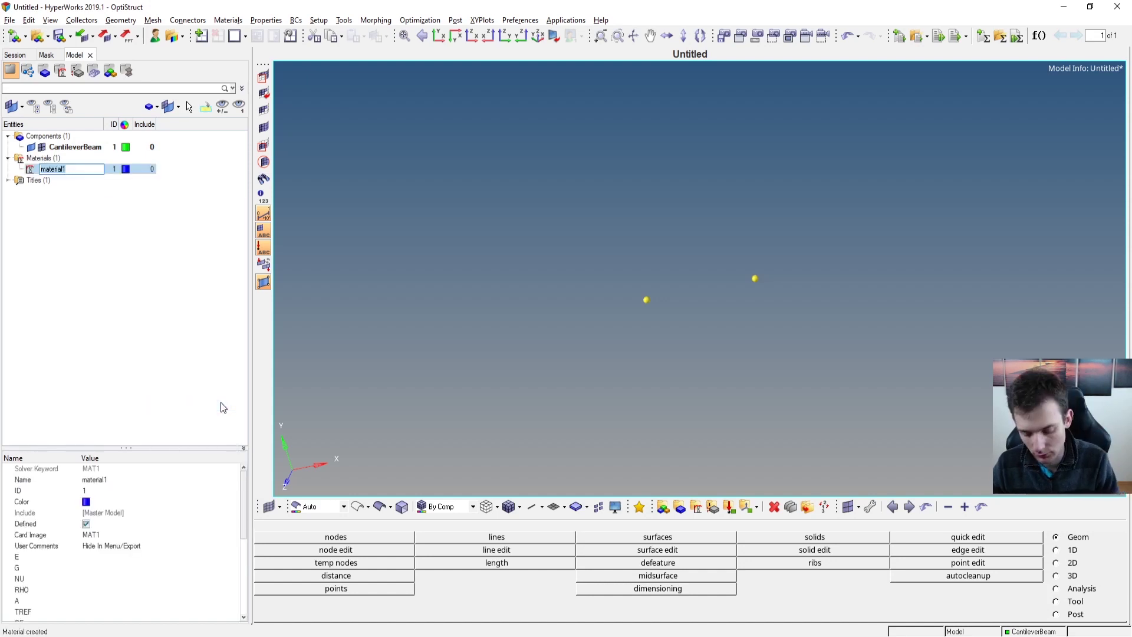
text(aluminum)
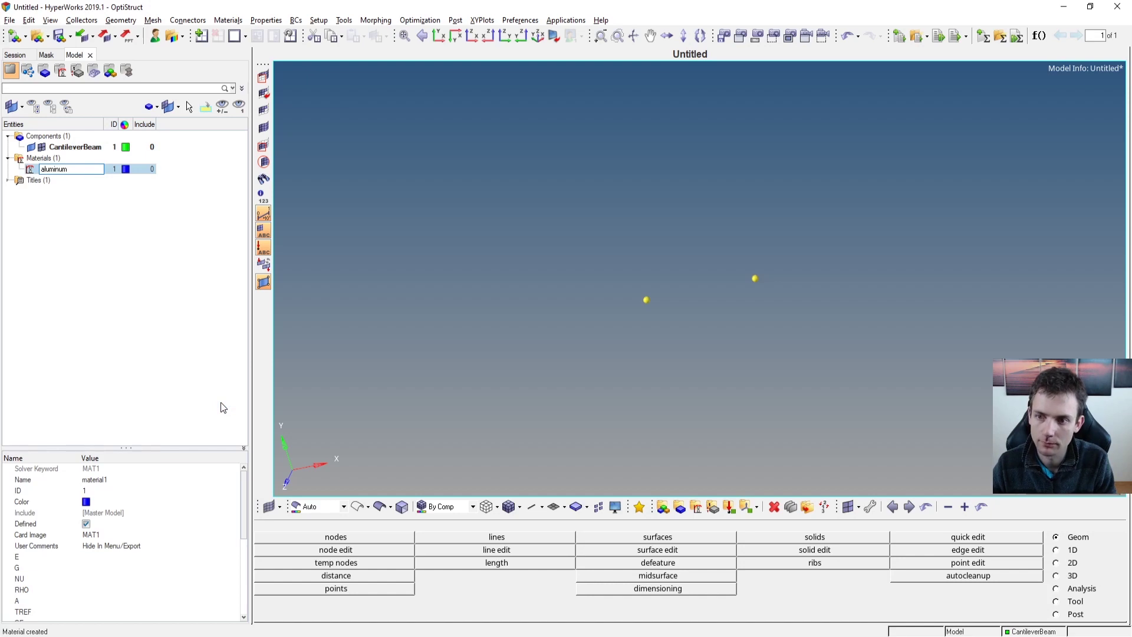
key(Return)
Set the aluminum material's elastic modulus E to 69000 and its Poisson's ratio NU to 0.0.
click(124, 557)
text(210000)
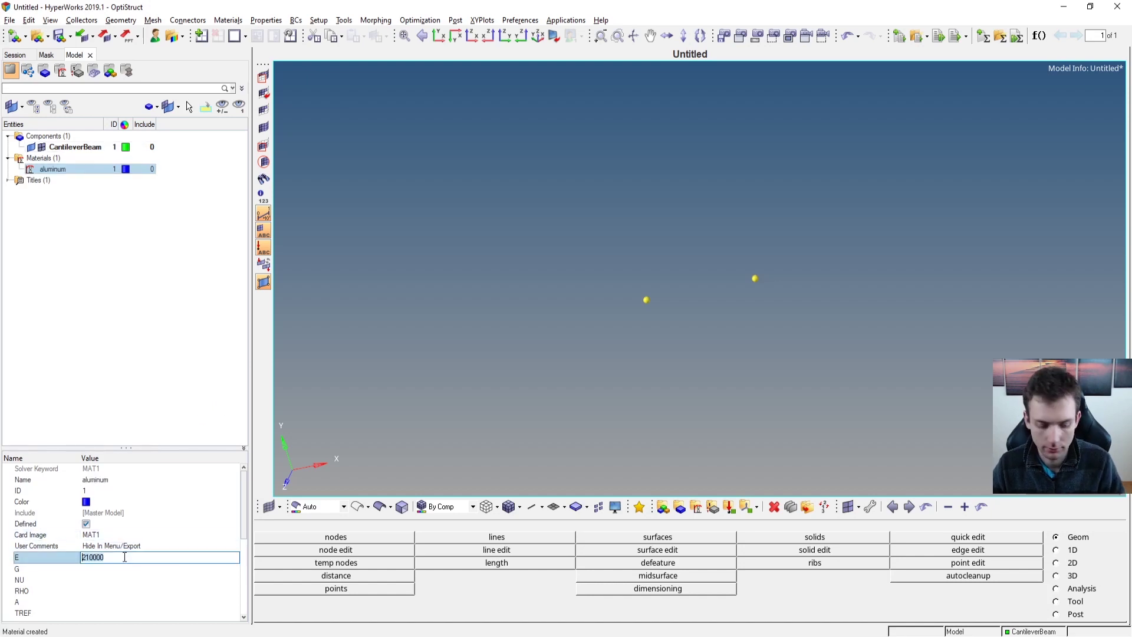
text(69000)
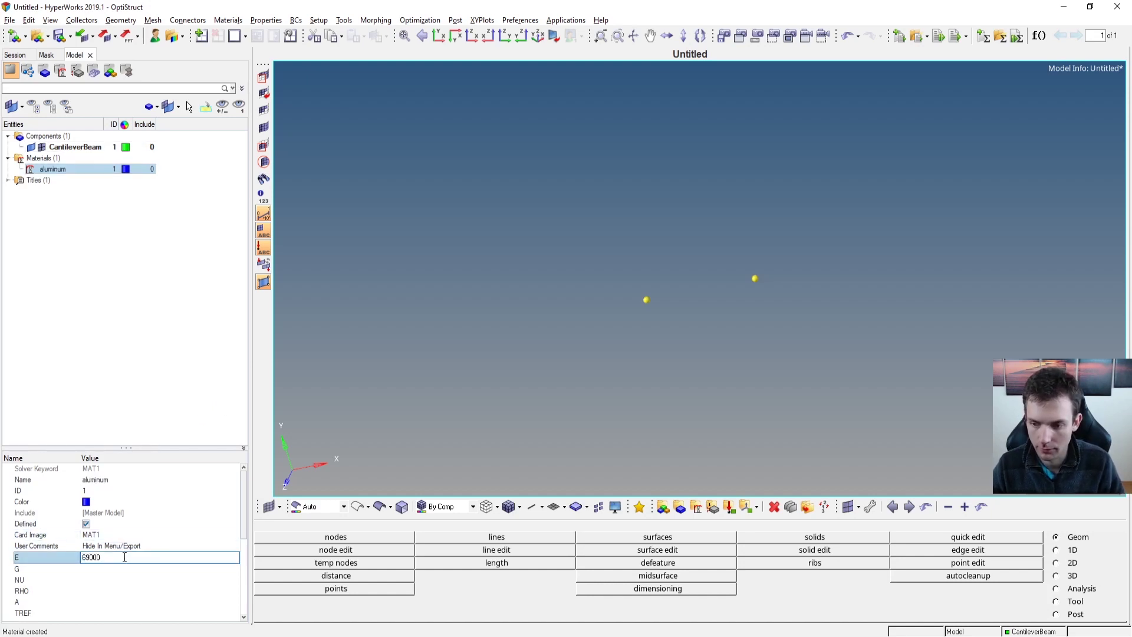
key(Return)
click(126, 570)
click(132, 578)
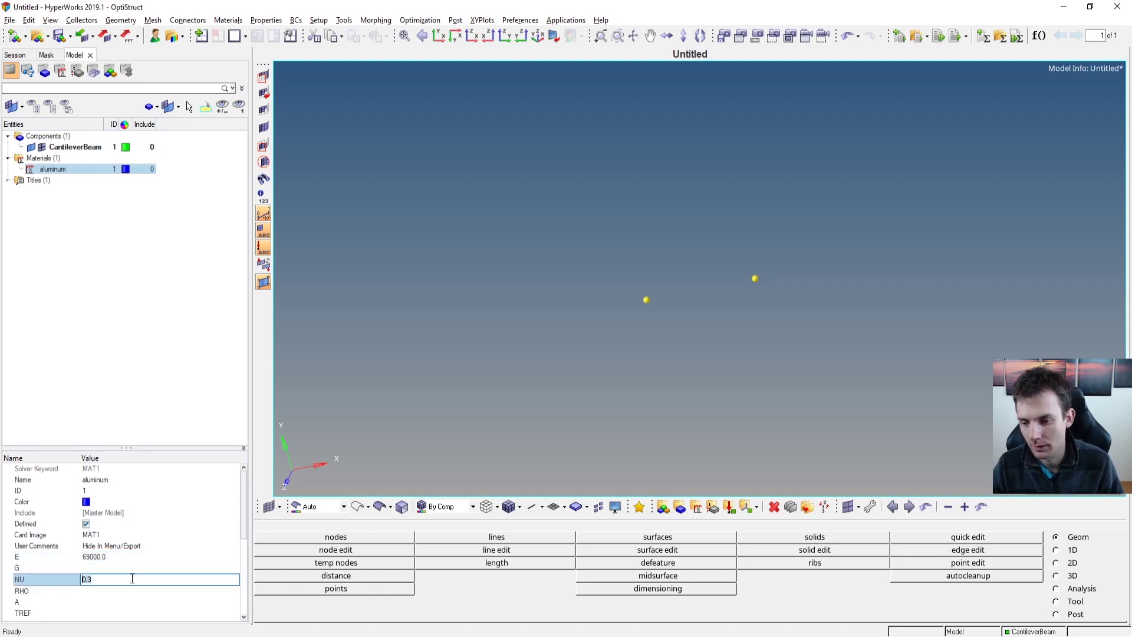
key(BackSpace)
key(BackSpace)
key(BackSpace)
key(Return)
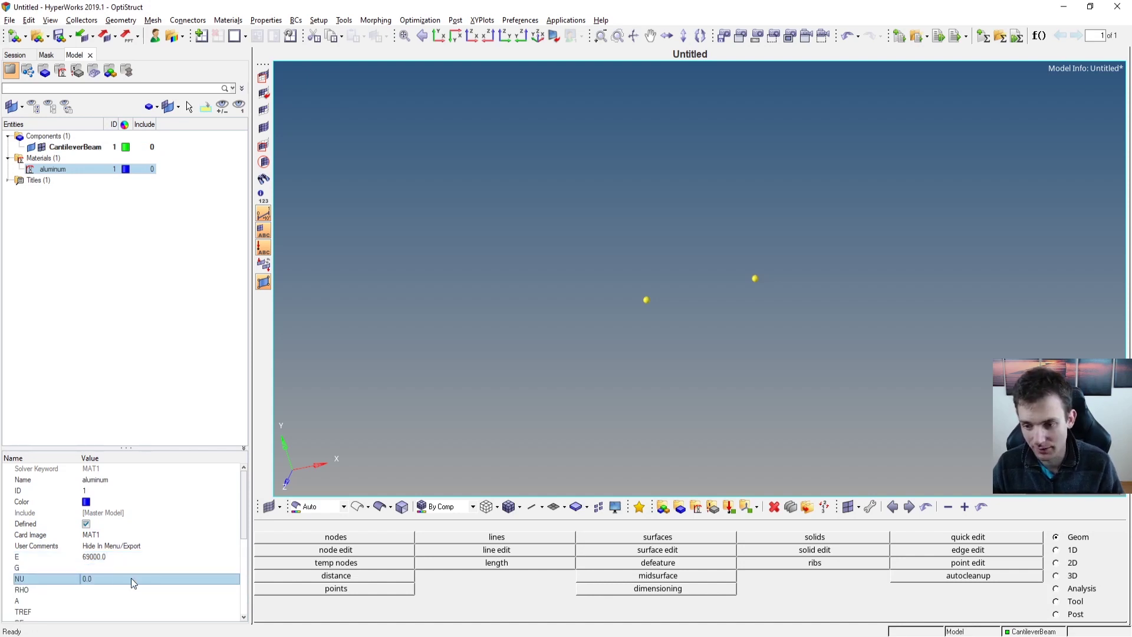
Create a new property in the model after consulting the Excel beam calculation.
key(alt+Tab)
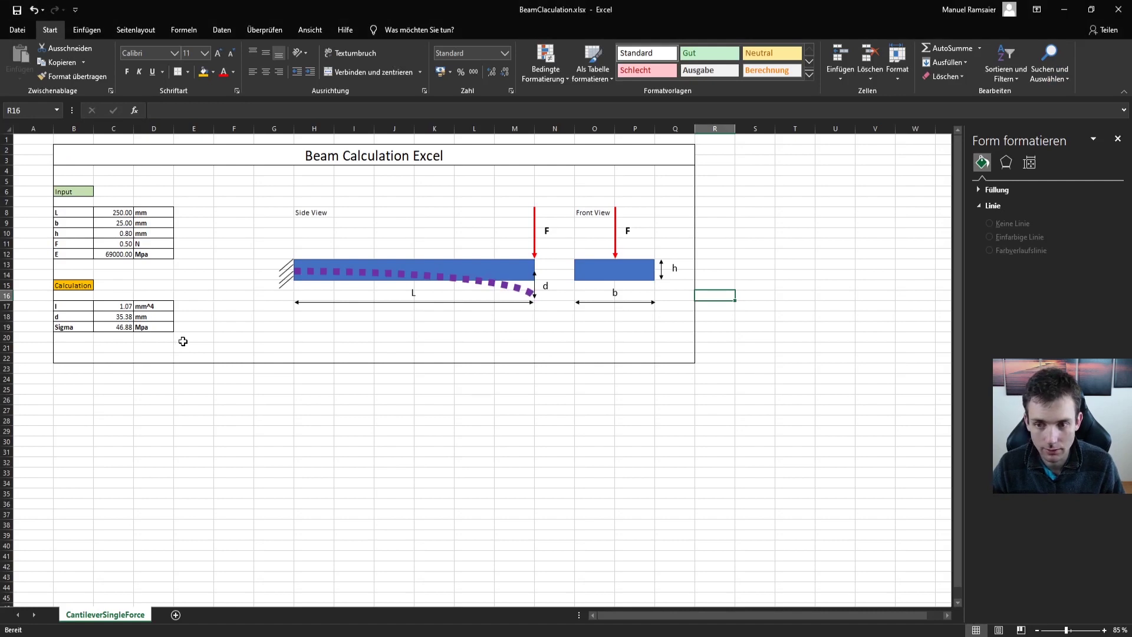
key(alt+Tab)
click(79, 229)
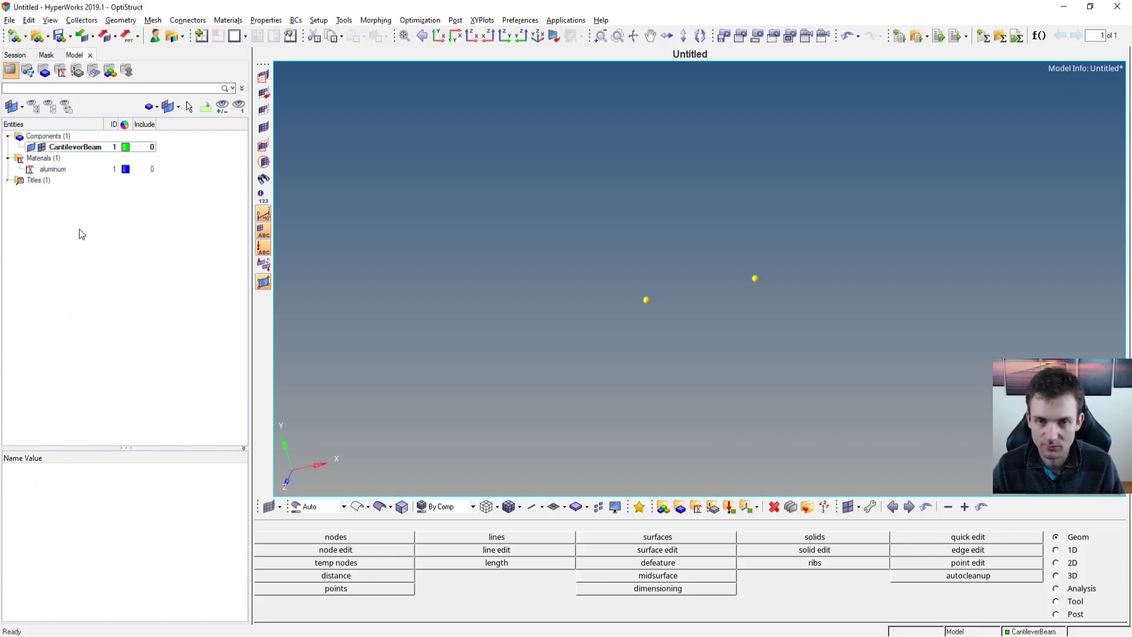
right_click(79, 229)
mouse_move(103, 235)
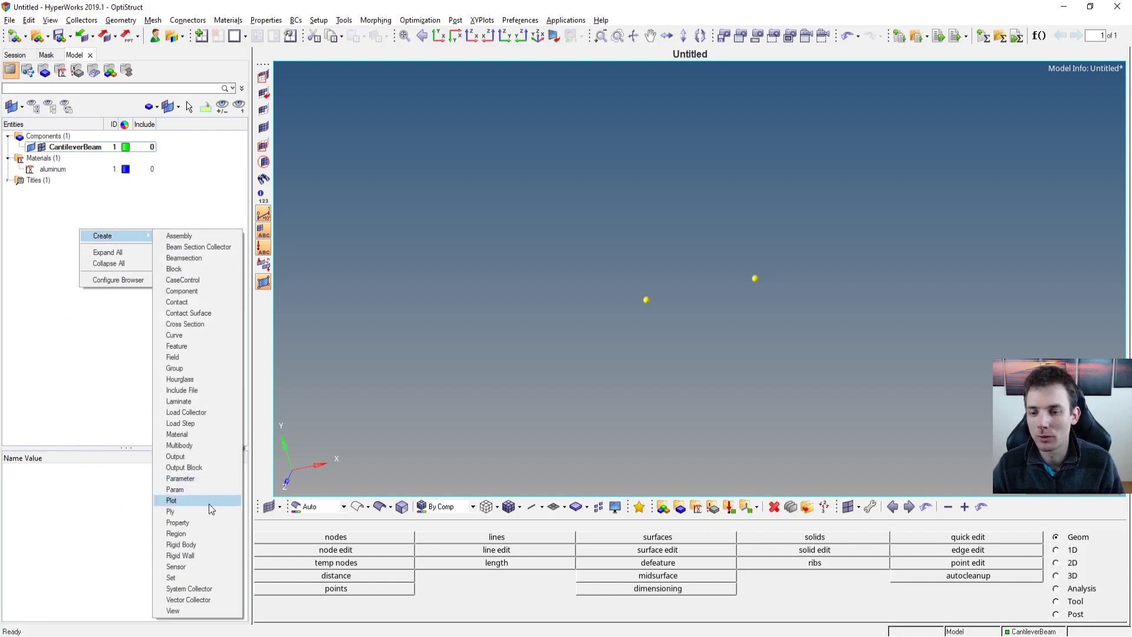
click(210, 526)
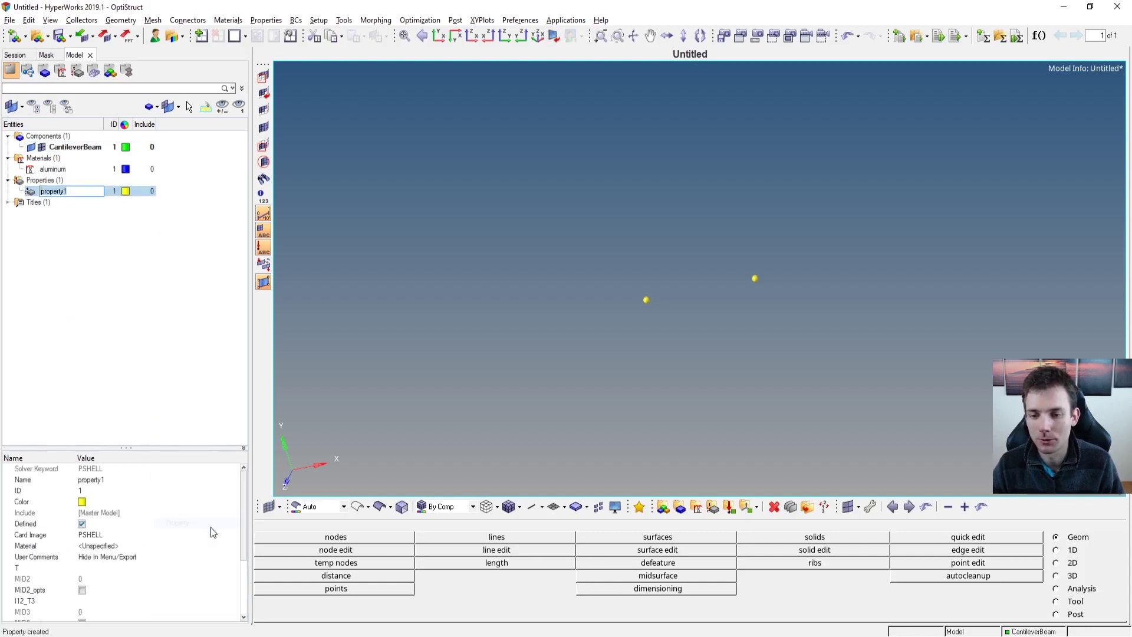
Change the new property's card image to PBAR and accept the card image change.
click(133, 535)
scroll(182, 599, up, 7)
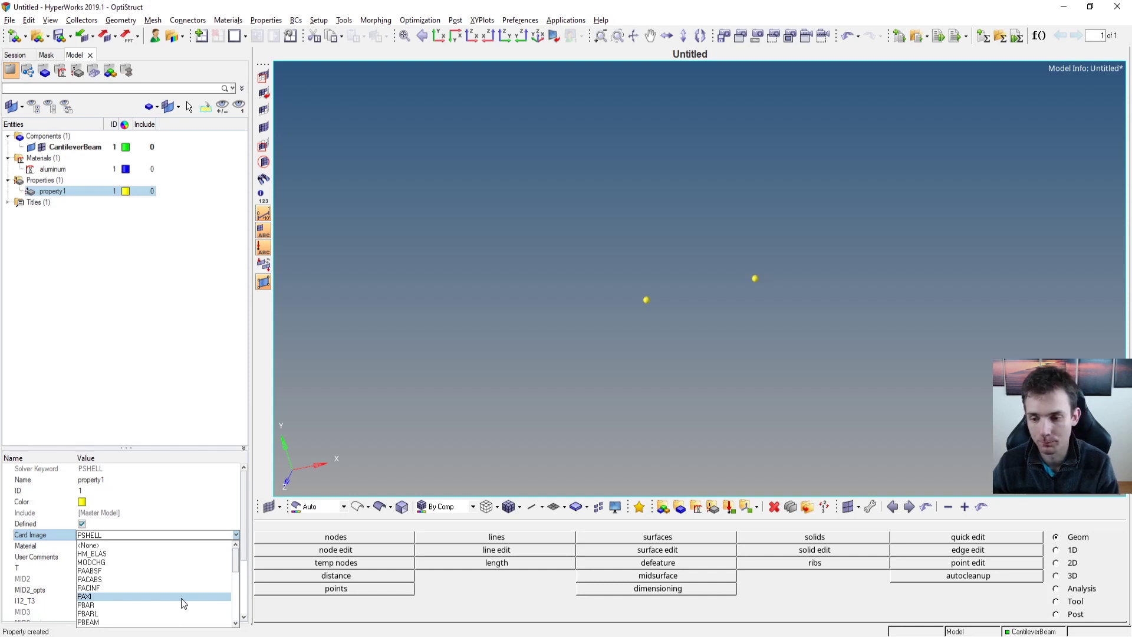
scroll(148, 591, down, 1)
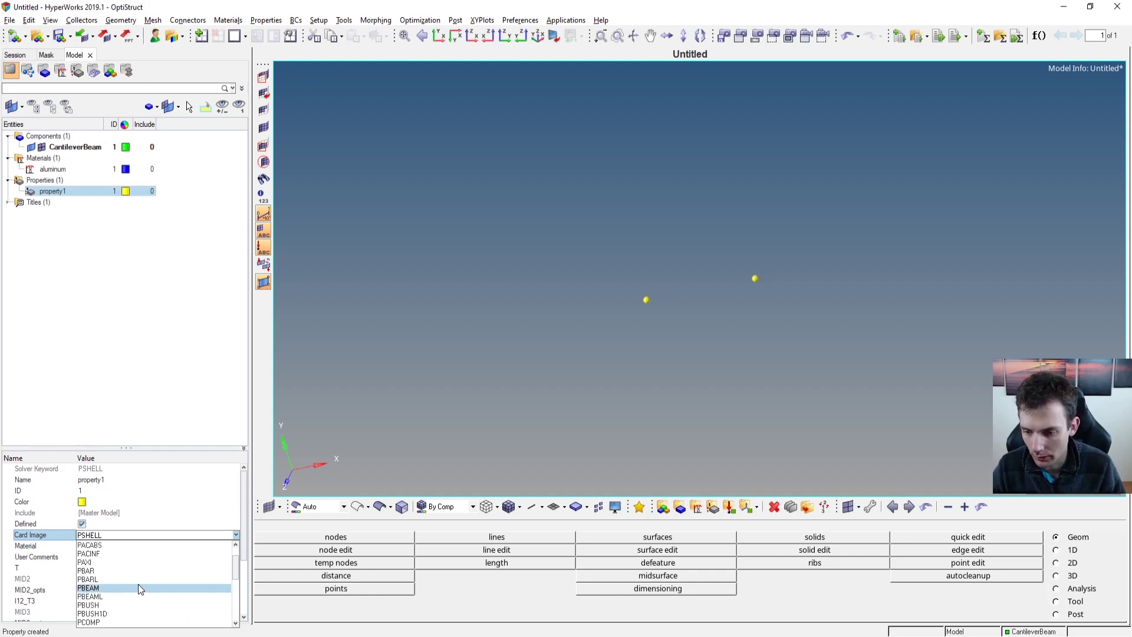
click(140, 577)
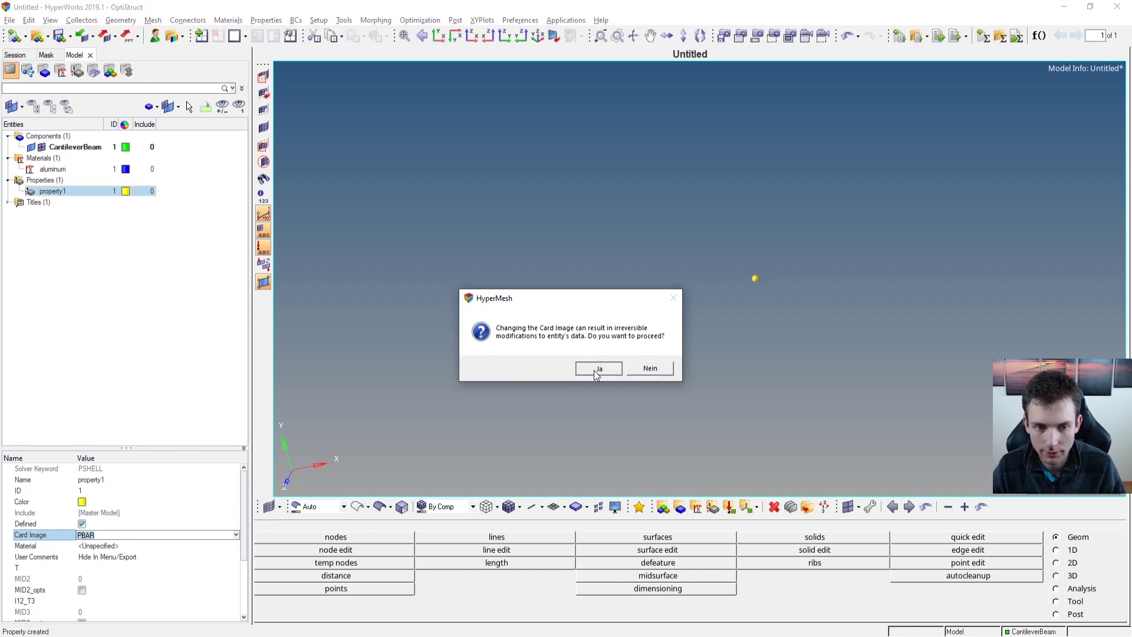
click(592, 370)
Open the HyperWorks help home page and search the documentation for pbar.
click(601, 20)
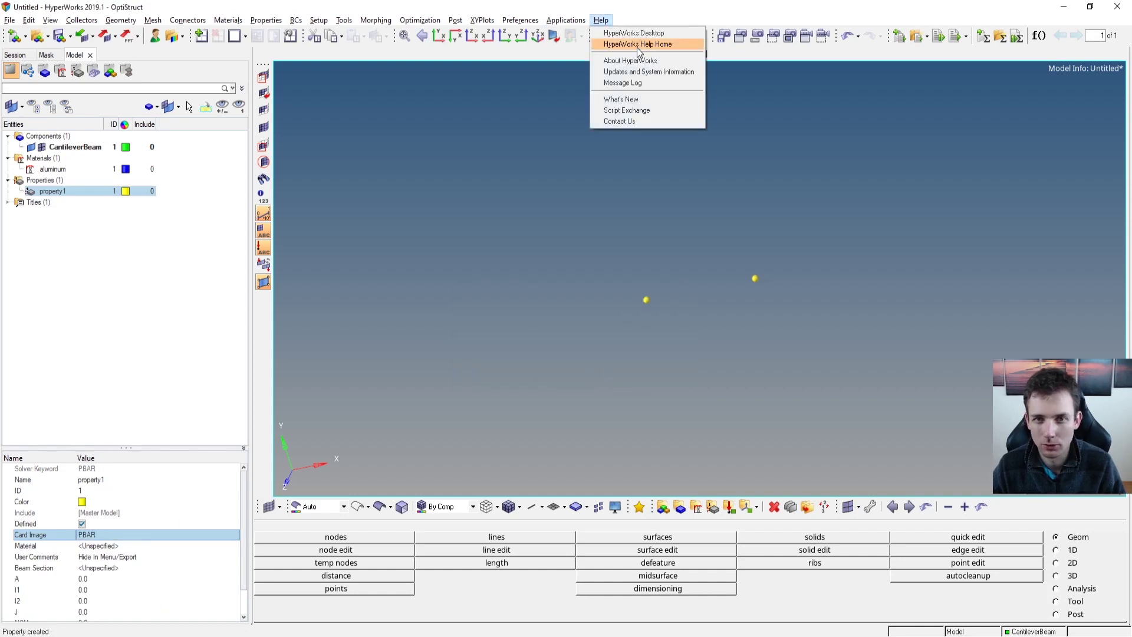
click(636, 46)
click(762, 171)
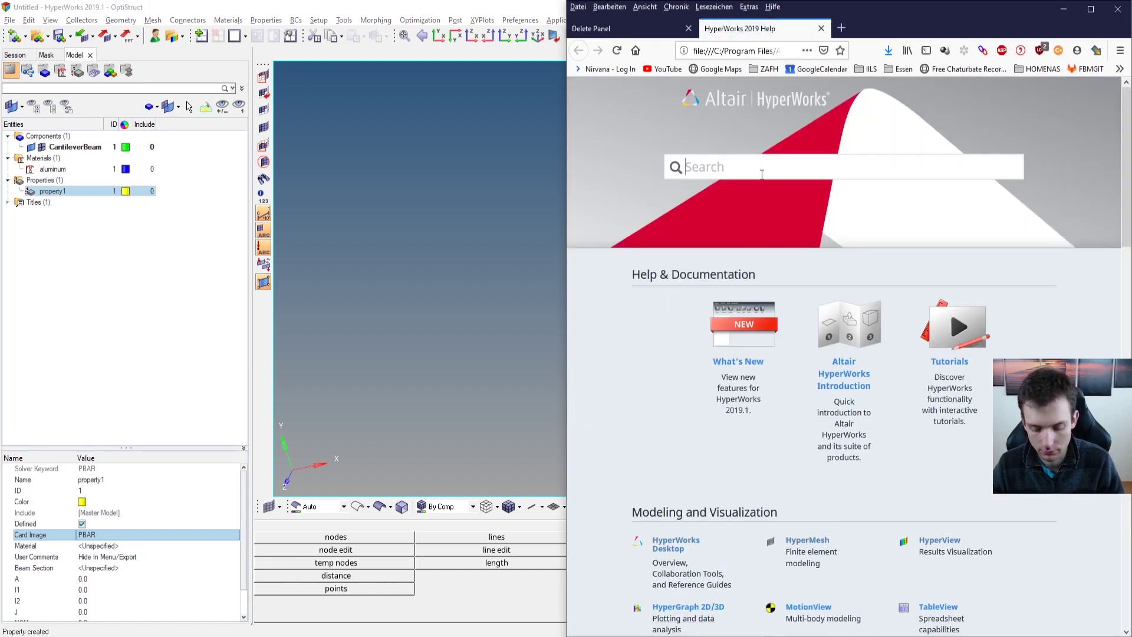
text(pbar)
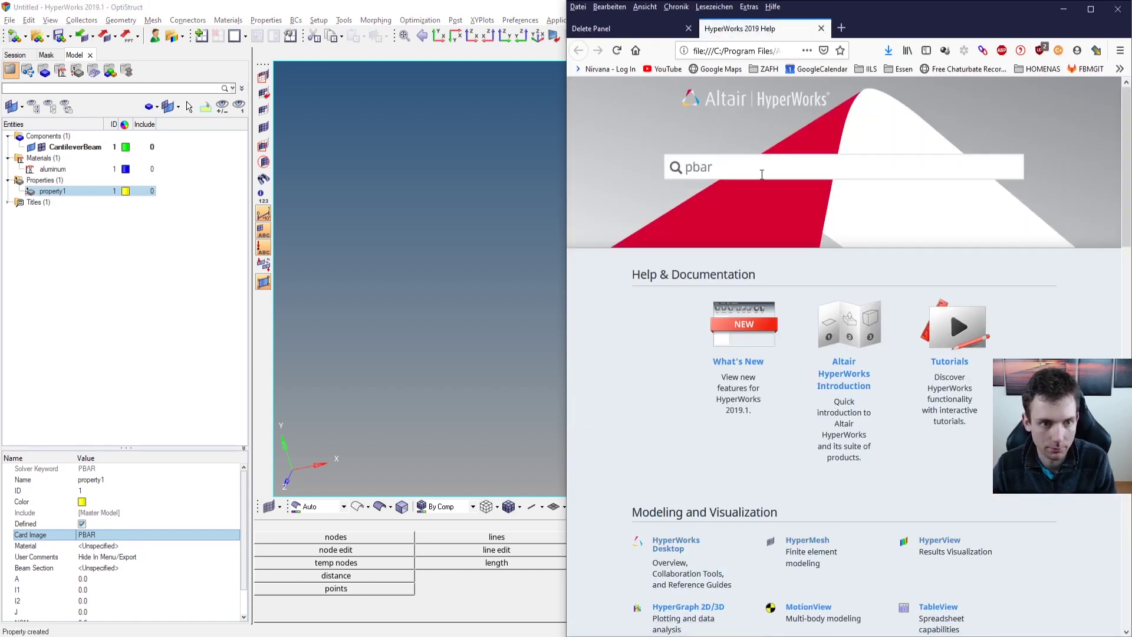
key(Return)
Open the PBARX entry from the help search results, look through its reference page, and return to HyperWorks.
scroll(640, 405, down, 3)
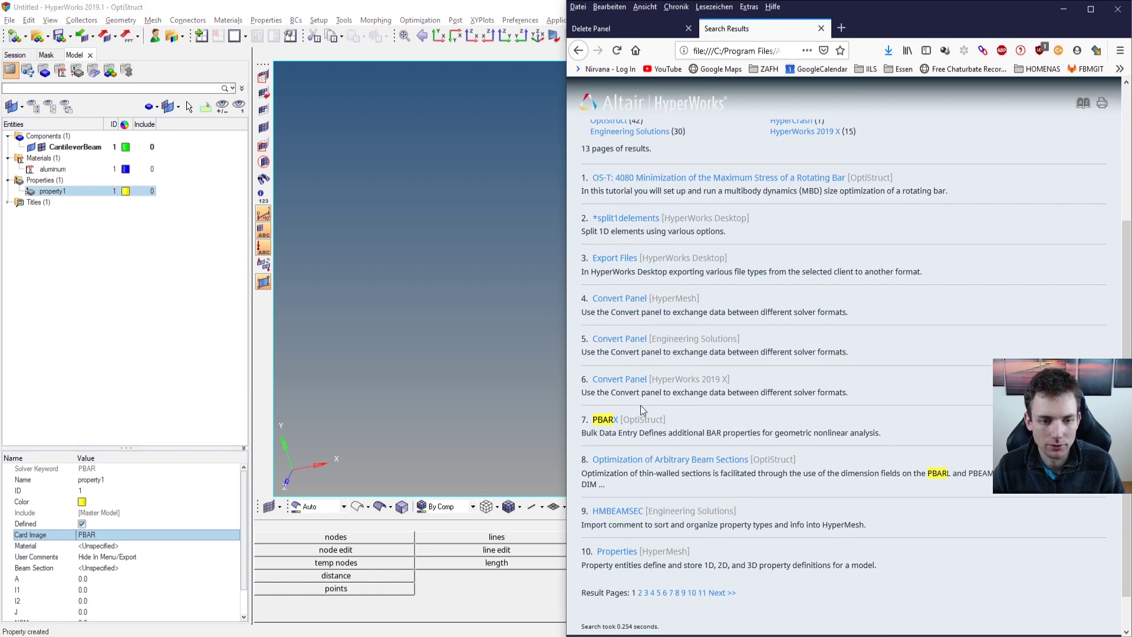
scroll(640, 405, down, 2)
click(610, 379)
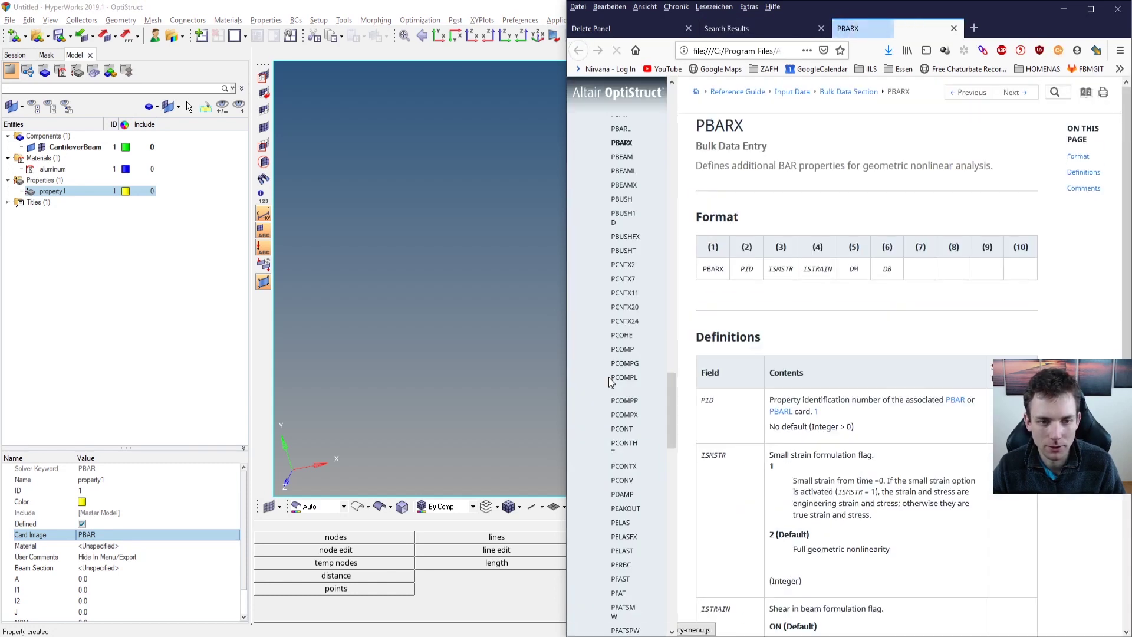
scroll(642, 246, up, 5)
scroll(631, 295, down, 6)
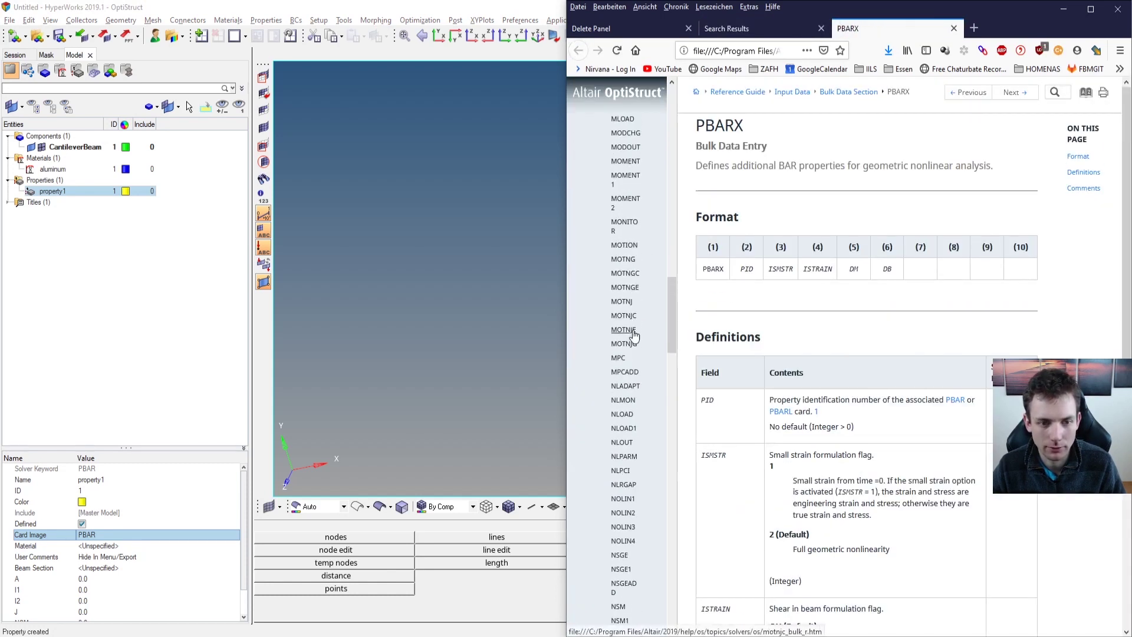
scroll(860, 309, down, 7)
scroll(852, 336, up, 8)
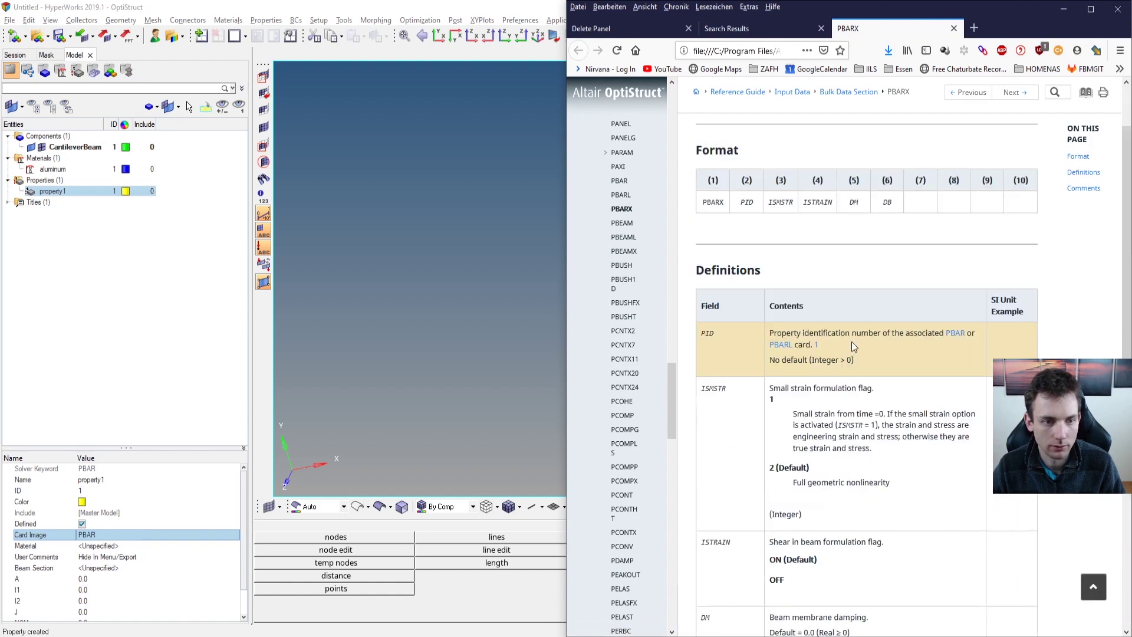
click(953, 29)
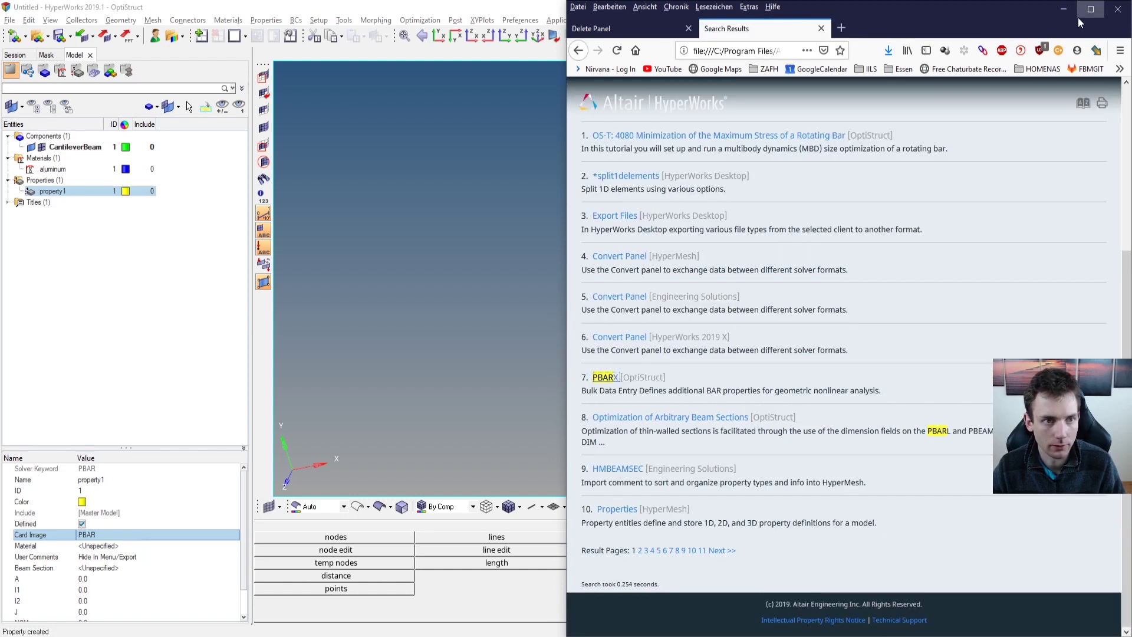
click(1062, 10)
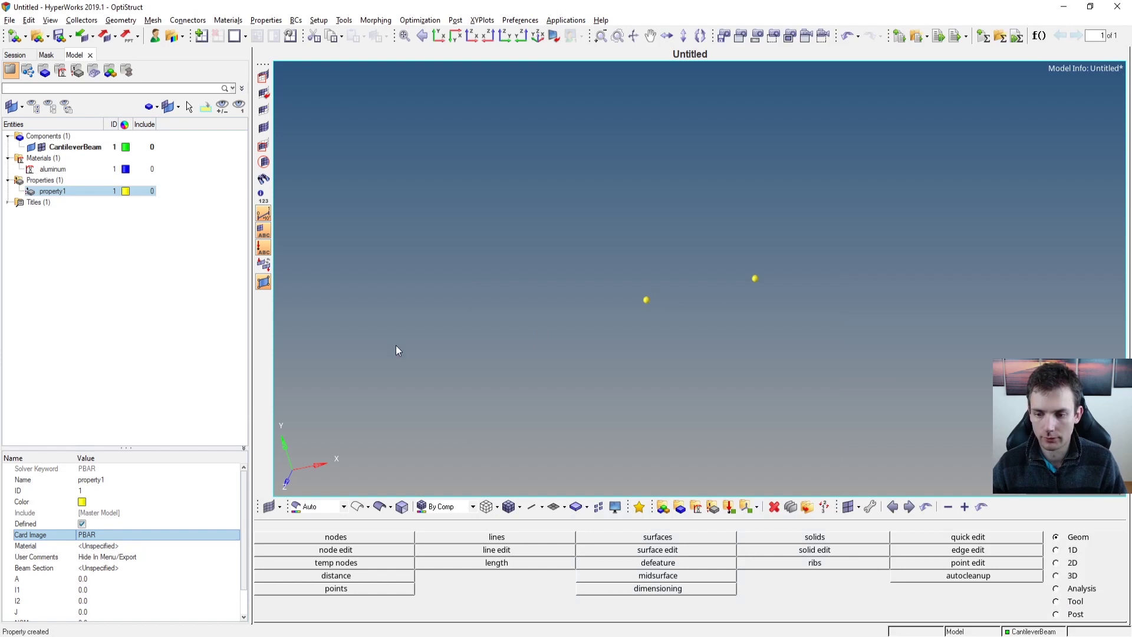
Assign aluminum as the material of the PBAR property.
click(95, 547)
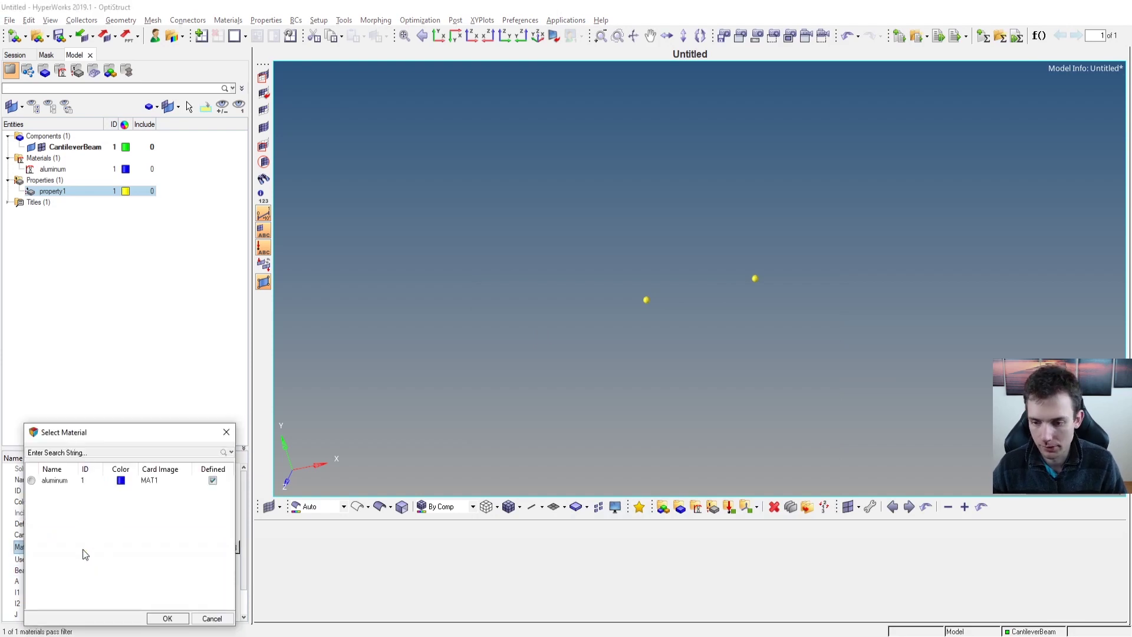
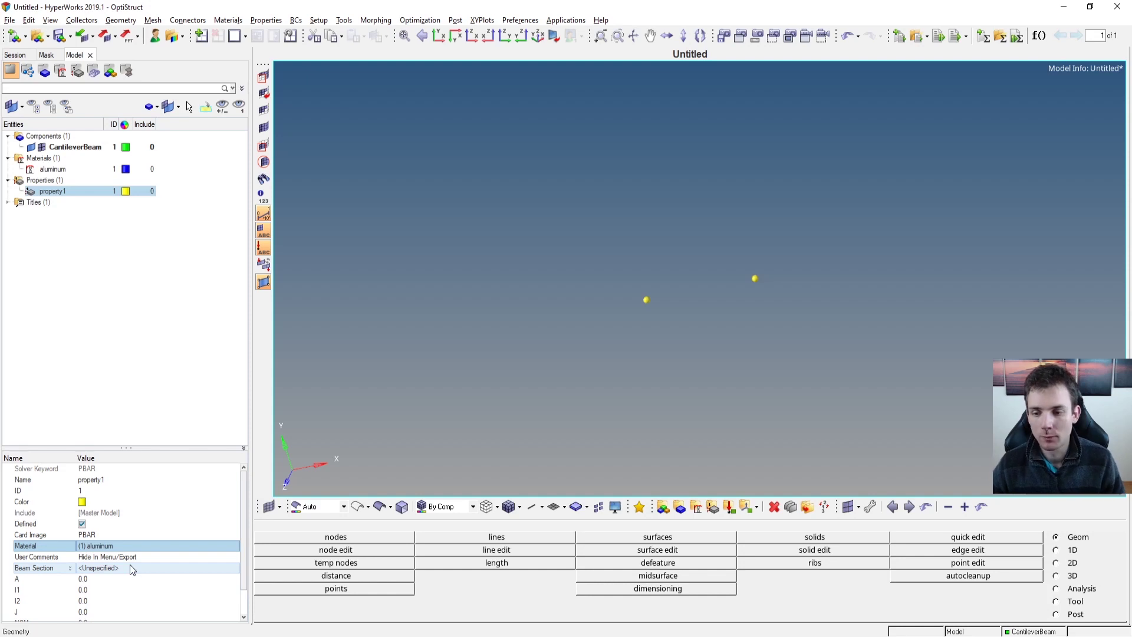
scroll(129, 564, down, 1)
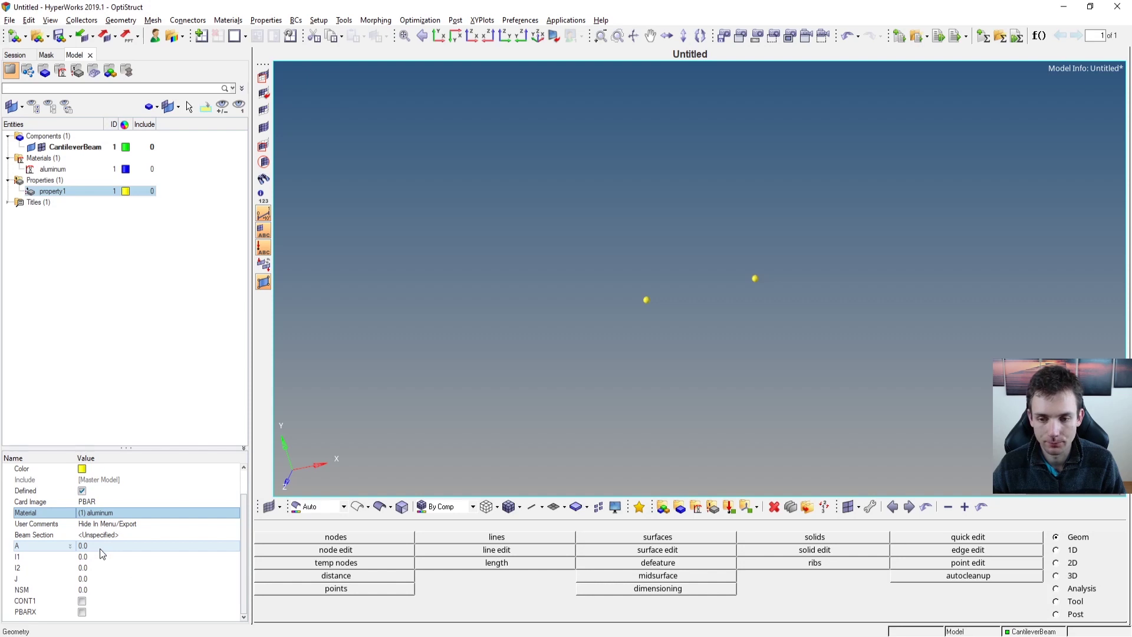
Switch to the Excel beam calculation and check the moment of inertia I.
key(alt+Tab)
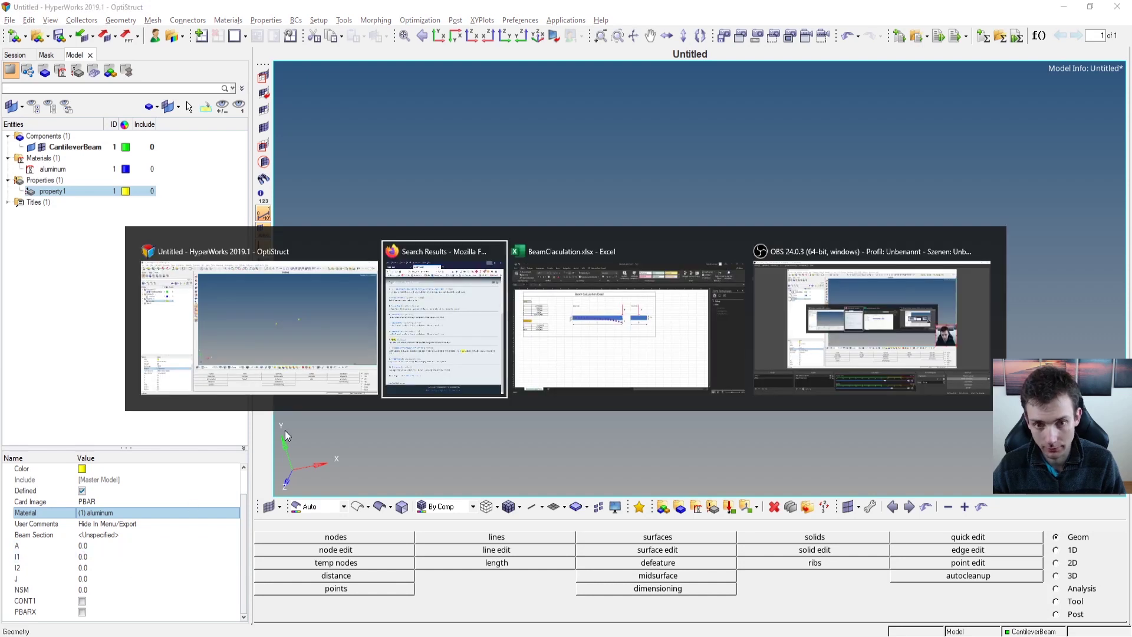
click(546, 300)
click(152, 306)
click(109, 307)
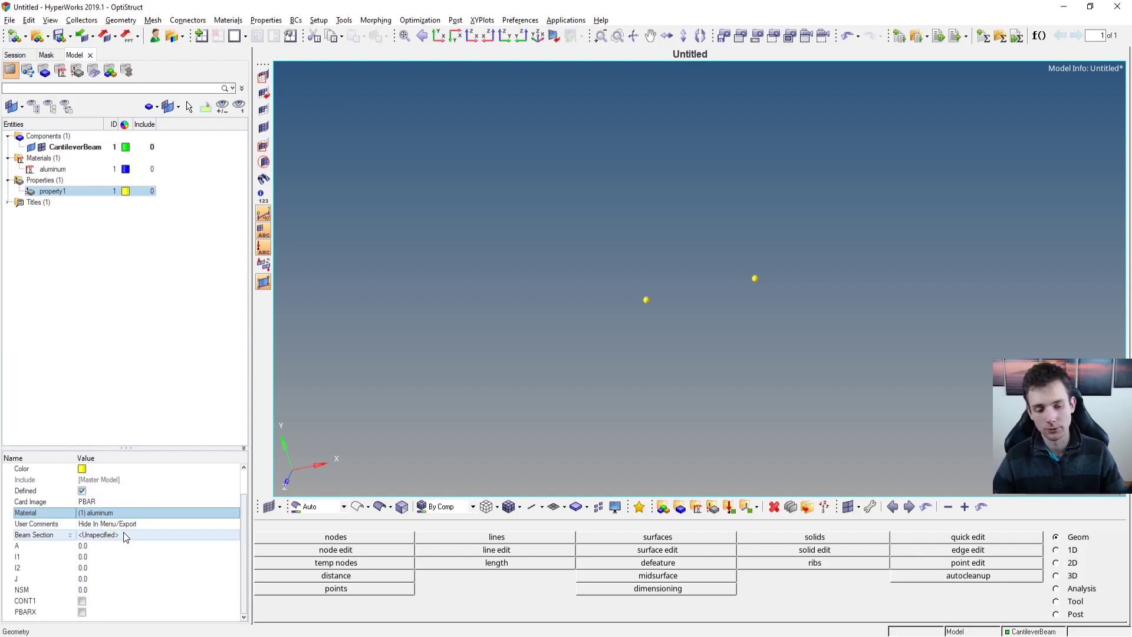
Create an OptiStruct standard beam section of type BAR in the HyperBeam view.
click(131, 70)
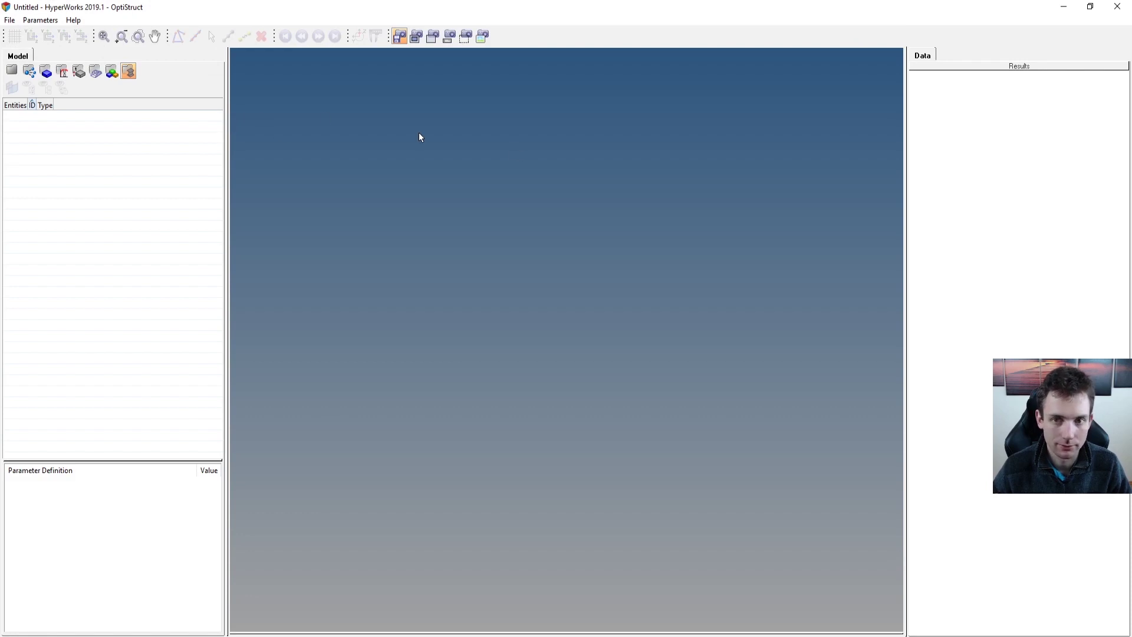
right_click(83, 147)
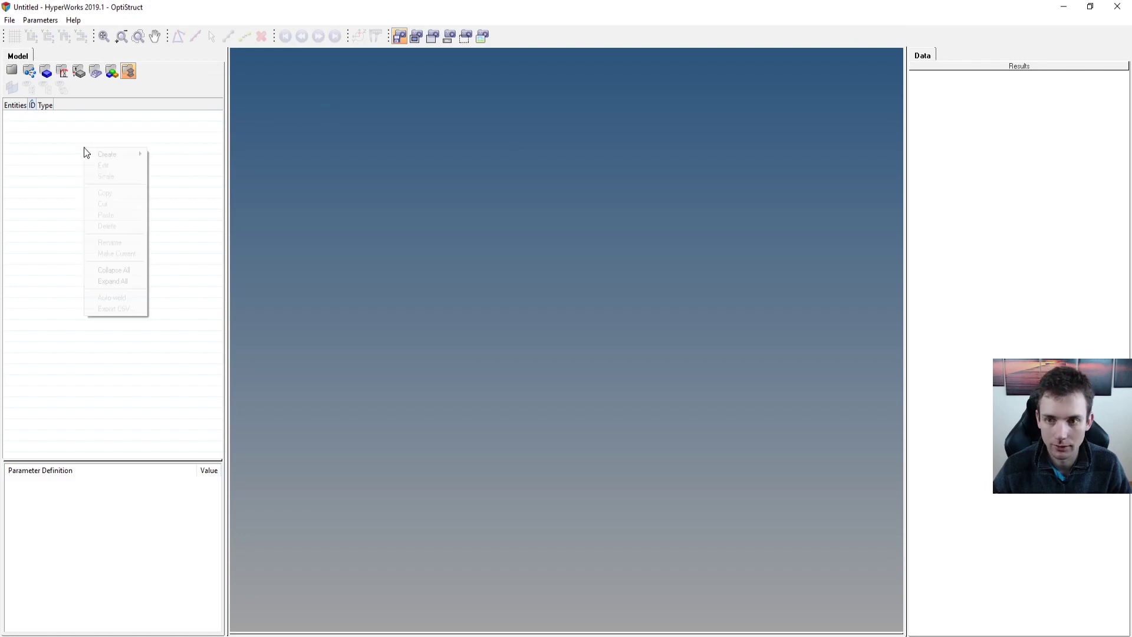
right_click(53, 130)
mouse_move(86, 136)
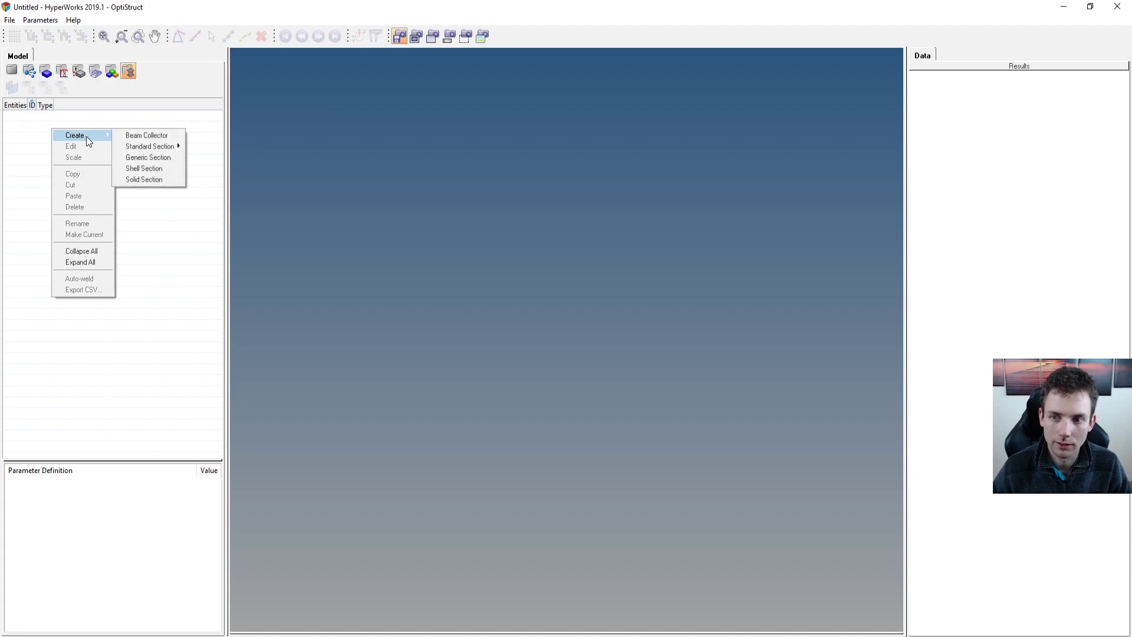
mouse_move(158, 151)
mouse_move(225, 147)
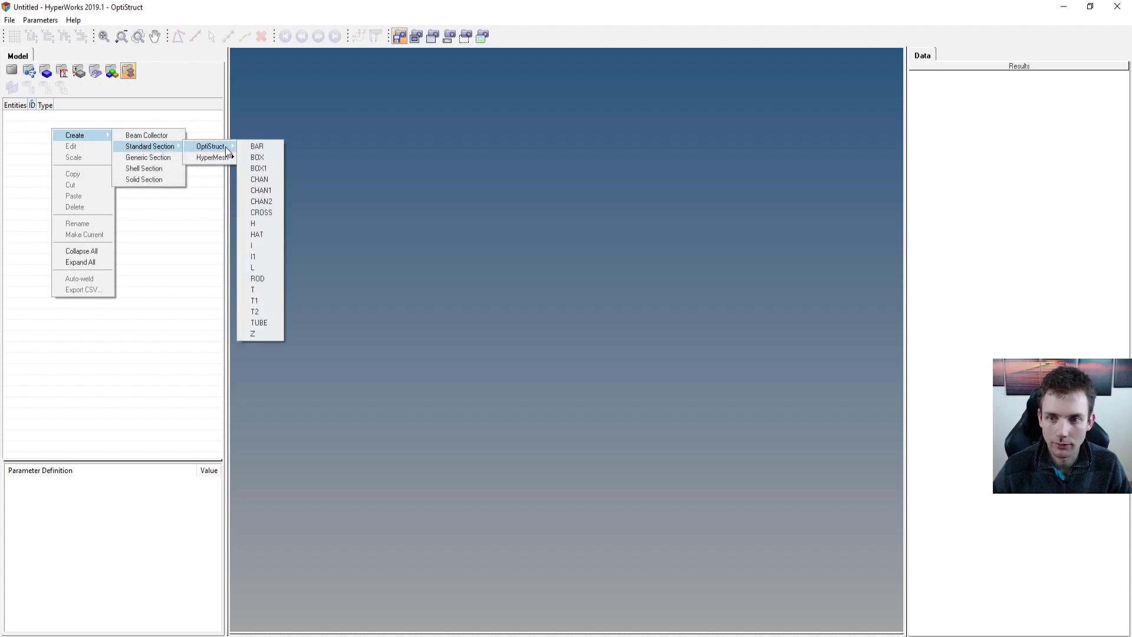
click(271, 146)
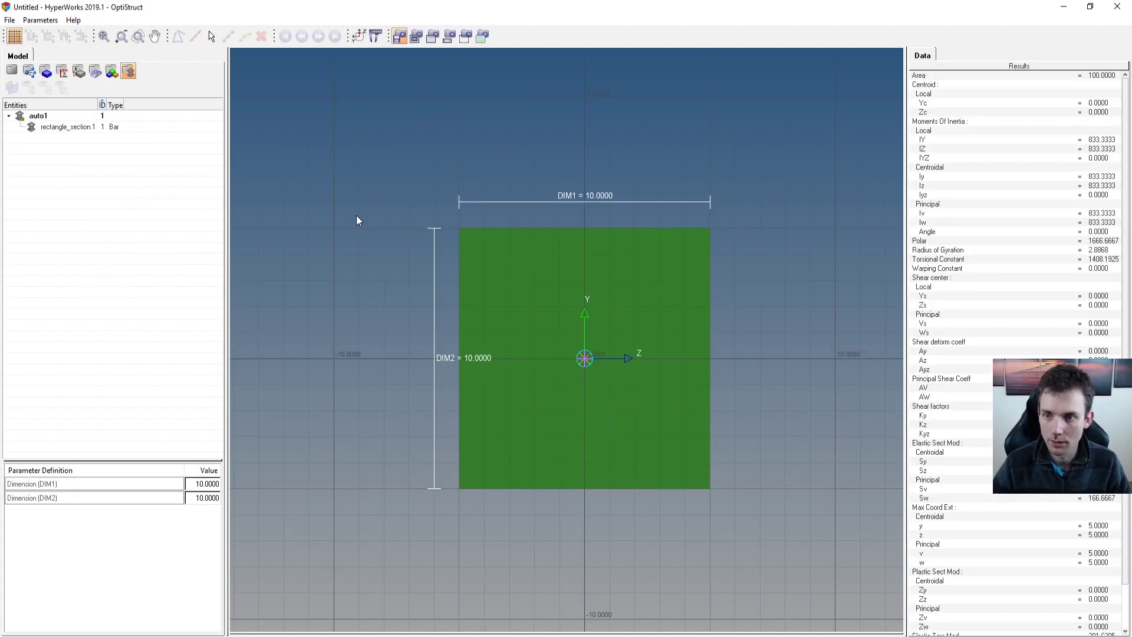
Set the rectangular section's dimensions to DIM1 25 and DIM2 0.8.
click(206, 483)
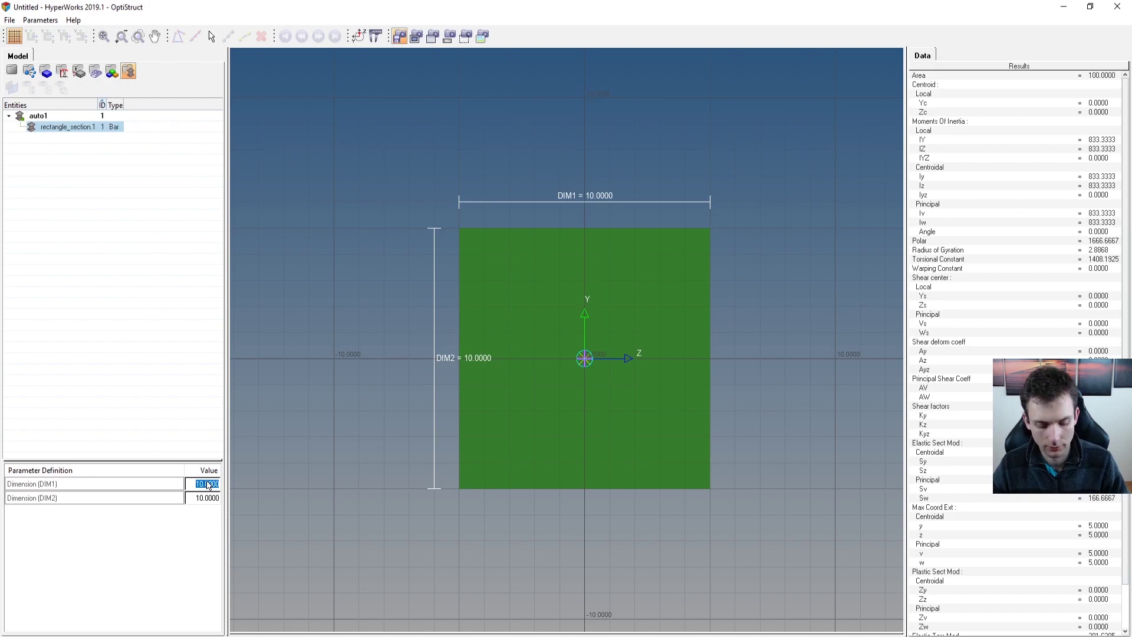
text(25)
key(Return)
click(206, 497)
text(0.8)
key(Return)
scroll(530, 306, down, 2)
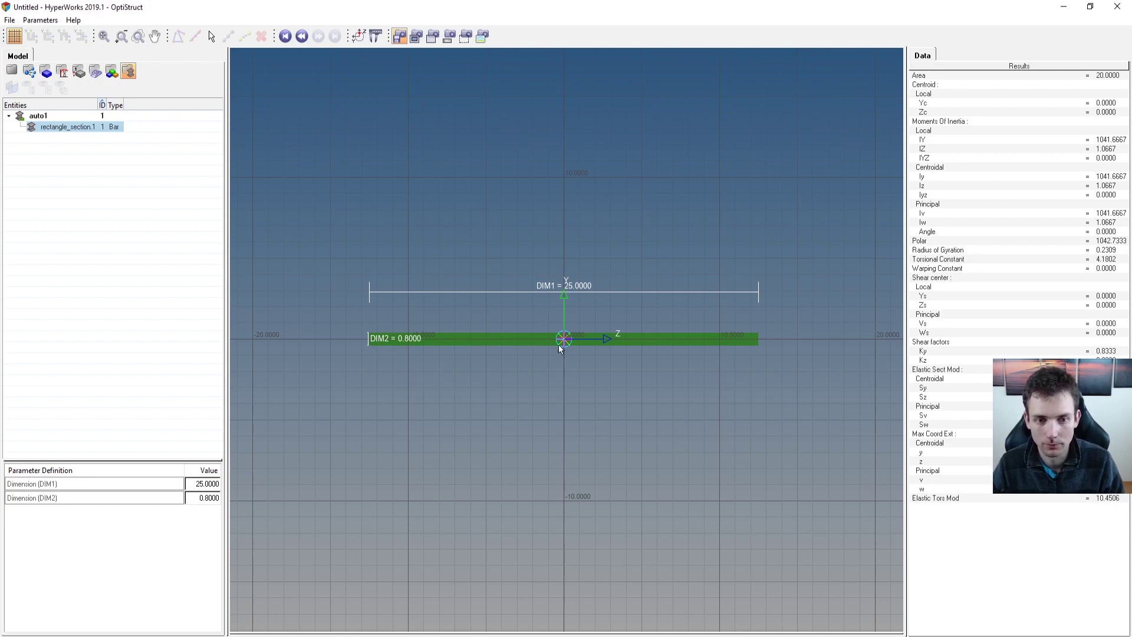
Return to the model view and assign rectangle_section.1 as the beam section of property1.
click(12, 72)
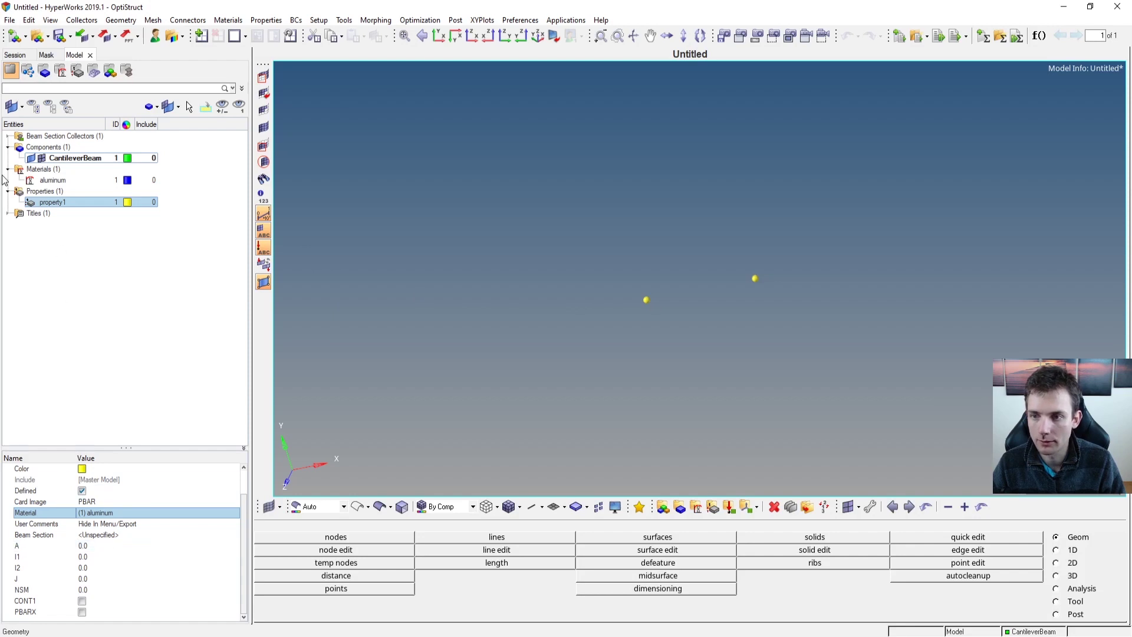
click(7, 137)
double_click(50, 147)
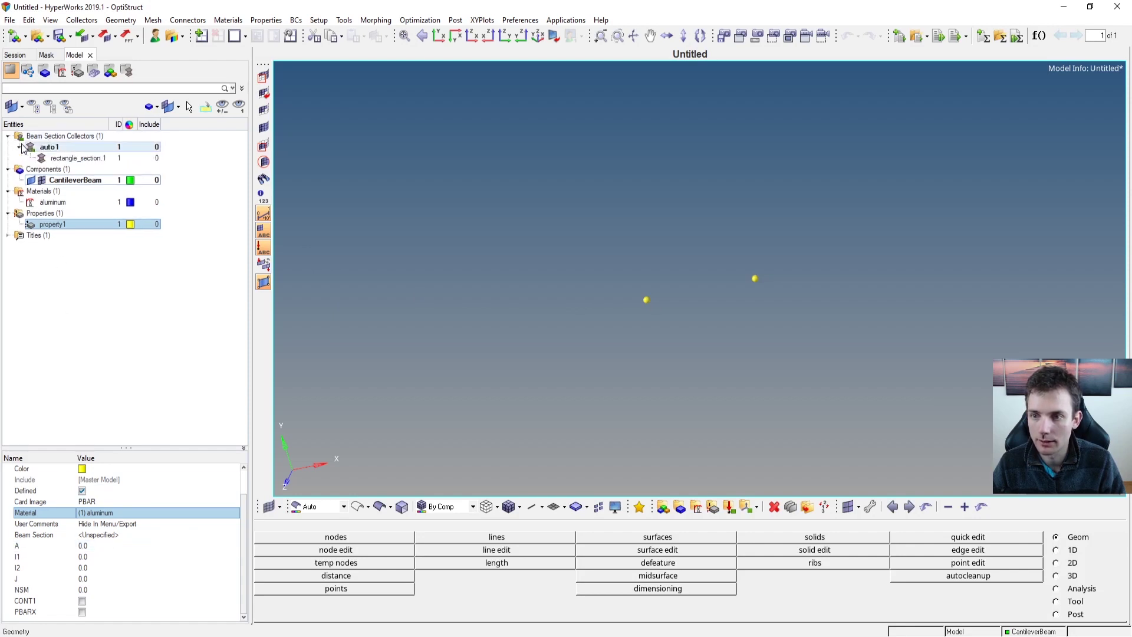
click(59, 158)
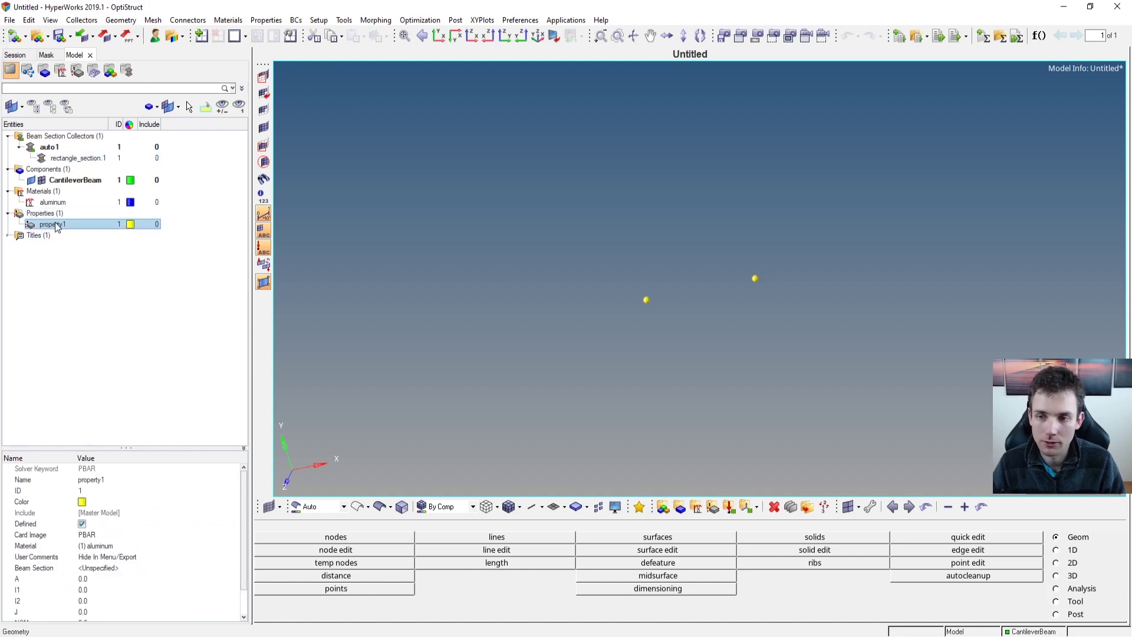
click(139, 568)
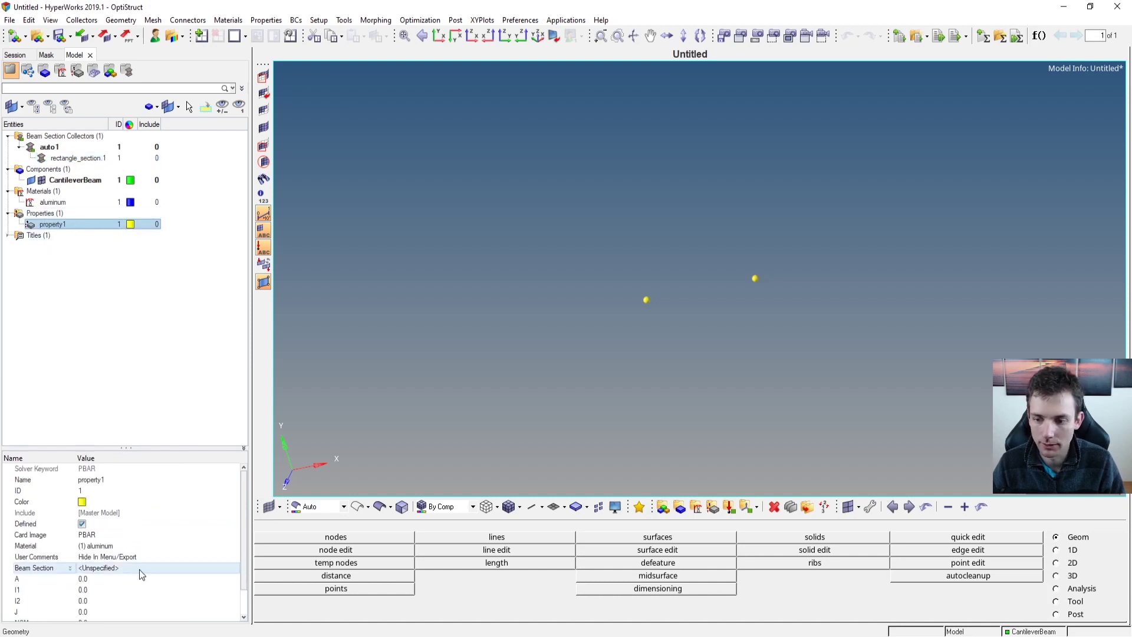
click(104, 567)
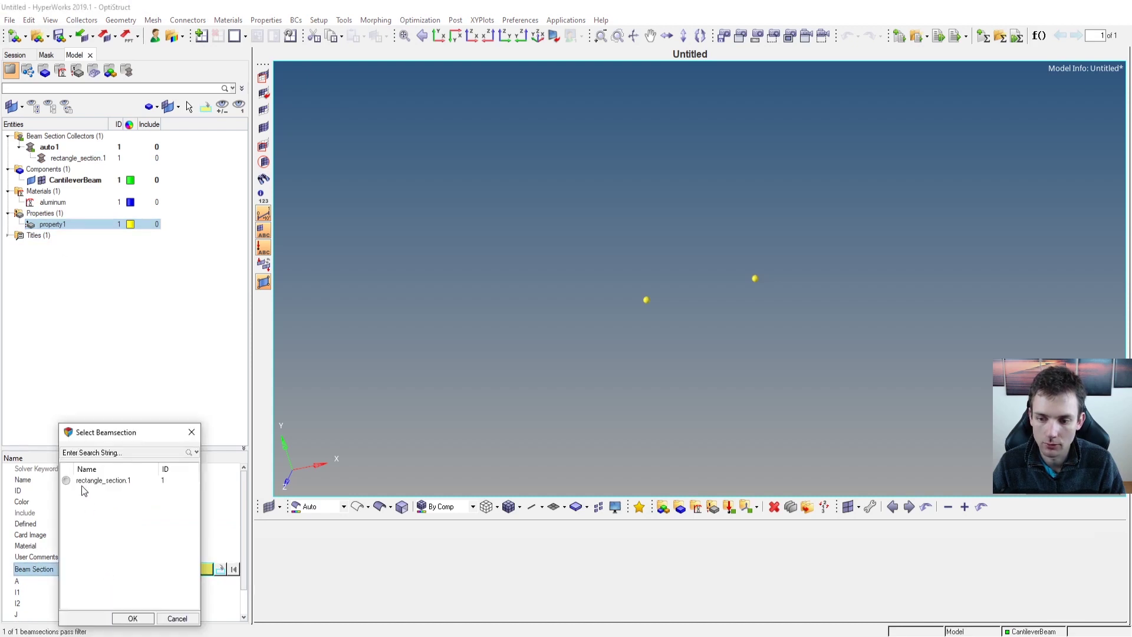
click(133, 618)
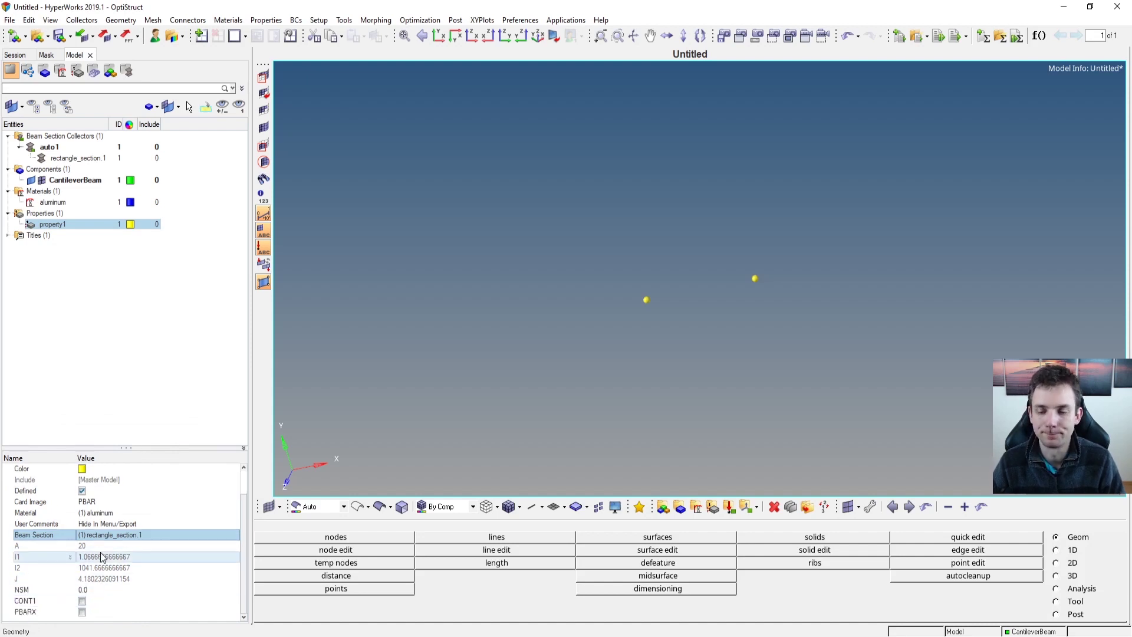
click(69, 330)
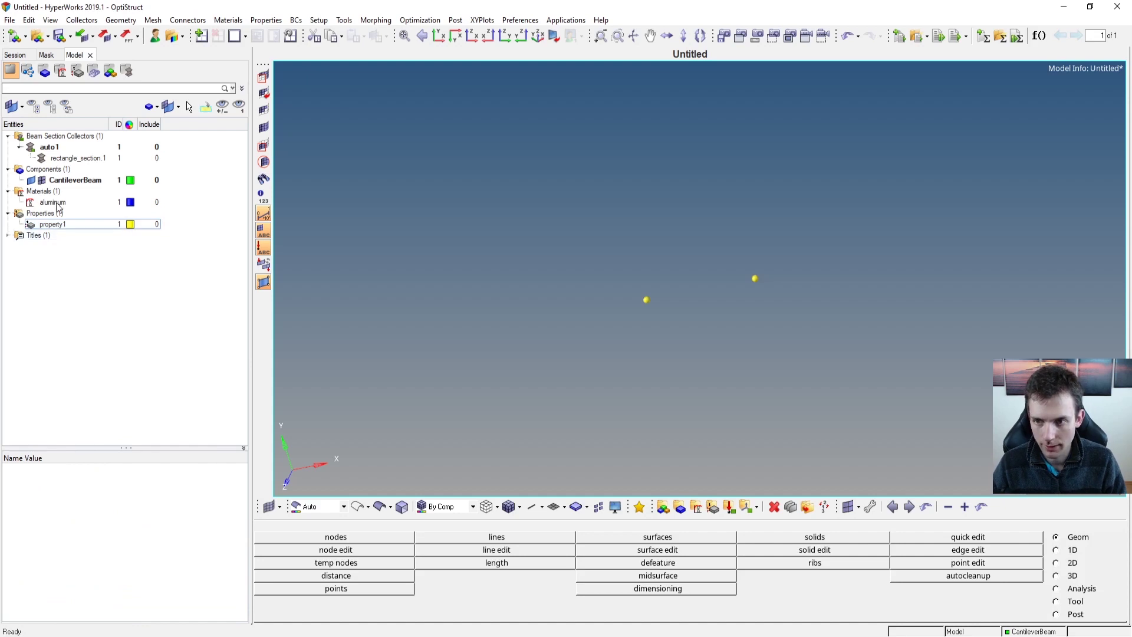
Assign property1 as the property of the CantileverBeam component.
click(59, 180)
click(117, 535)
click(116, 535)
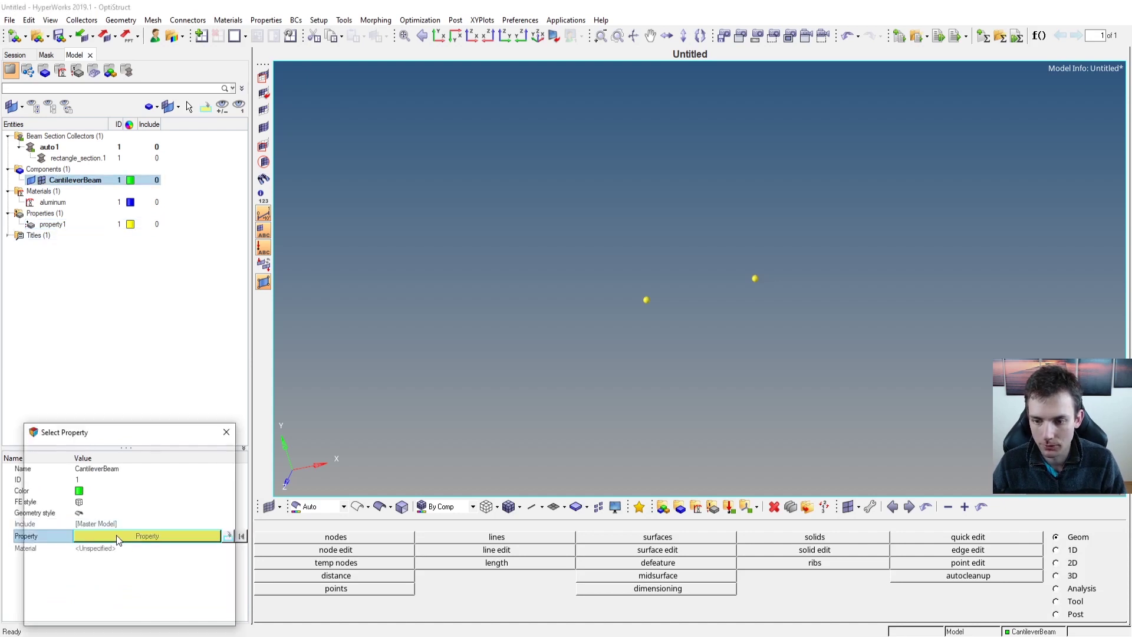
click(166, 617)
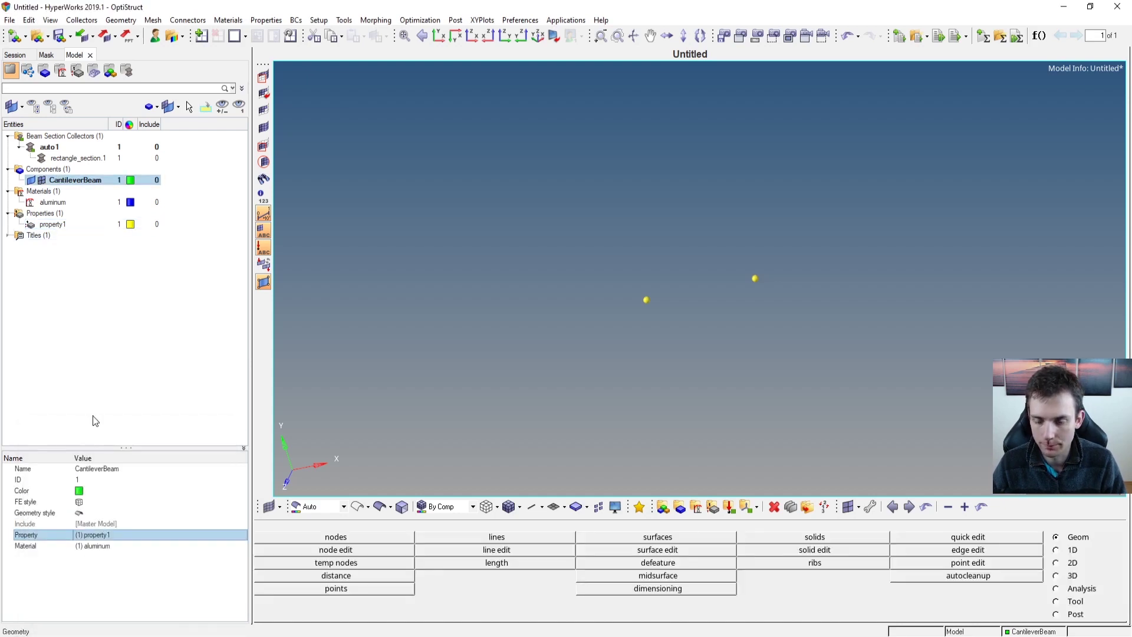
click(106, 323)
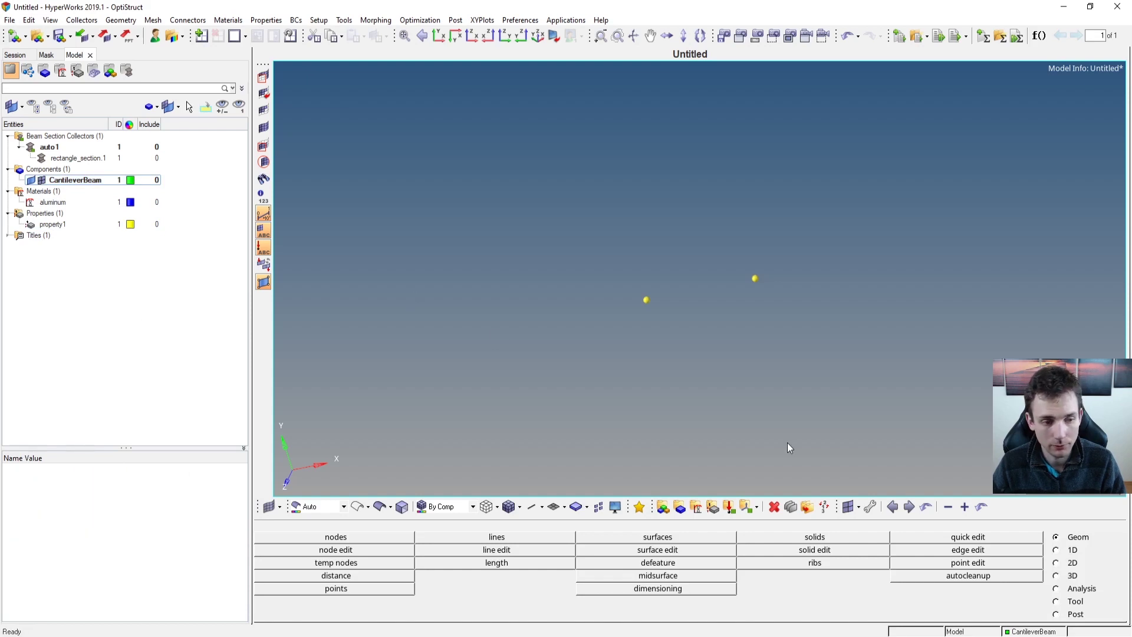
Set up a new CBAR bar element with property1 as its property and the y-axis as its orientation.
click(1071, 549)
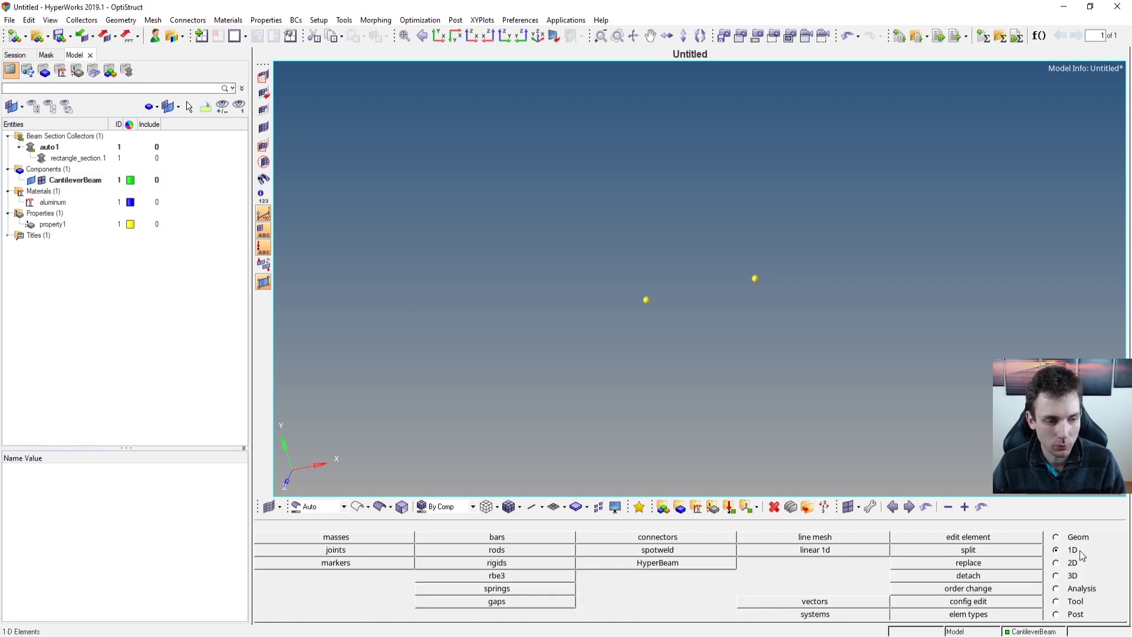
click(526, 539)
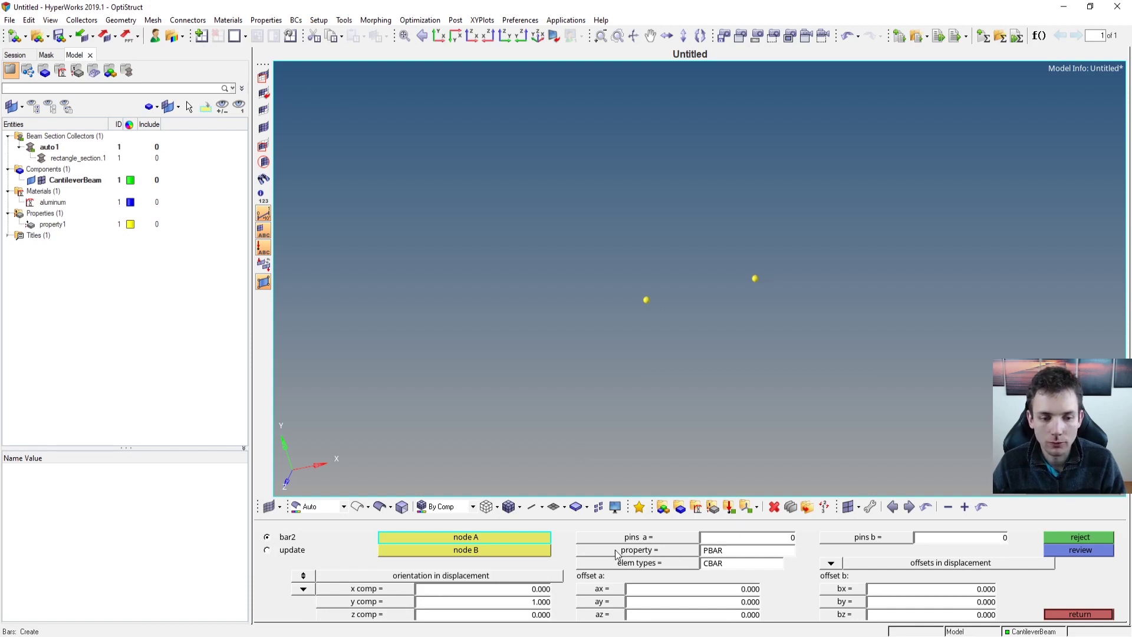
click(653, 550)
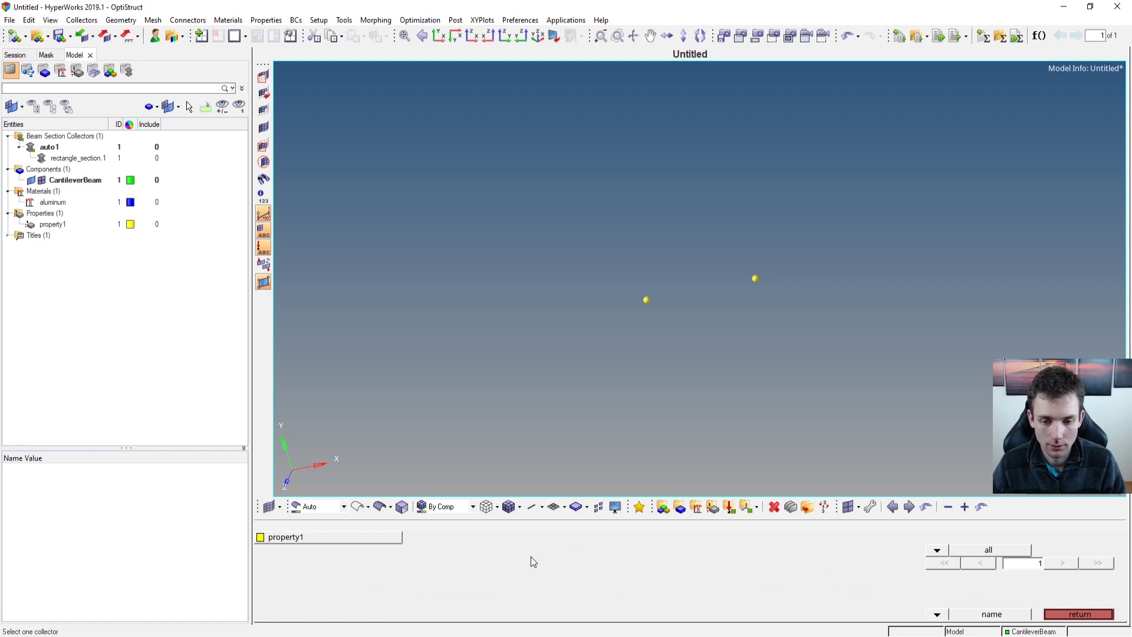
click(358, 538)
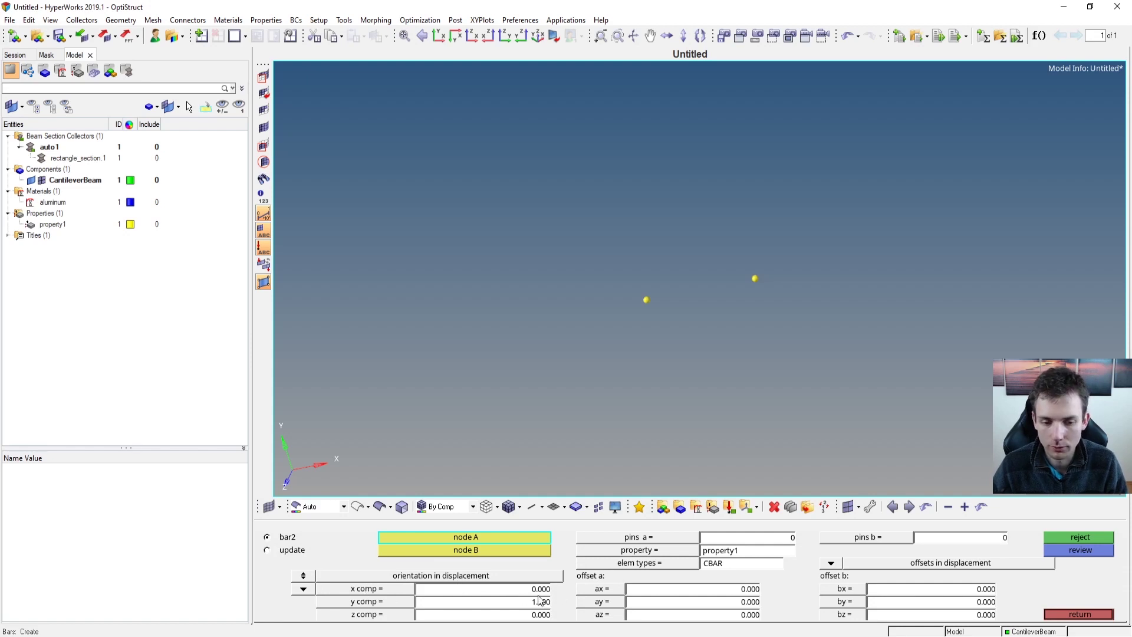
click(303, 576)
click(303, 575)
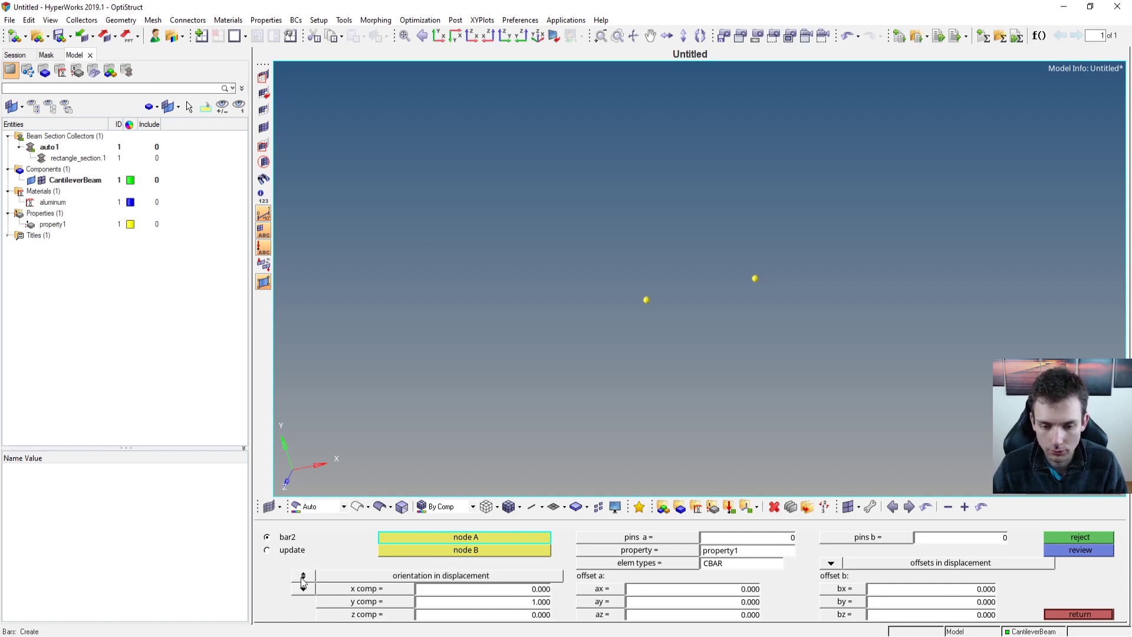
click(303, 588)
click(369, 563)
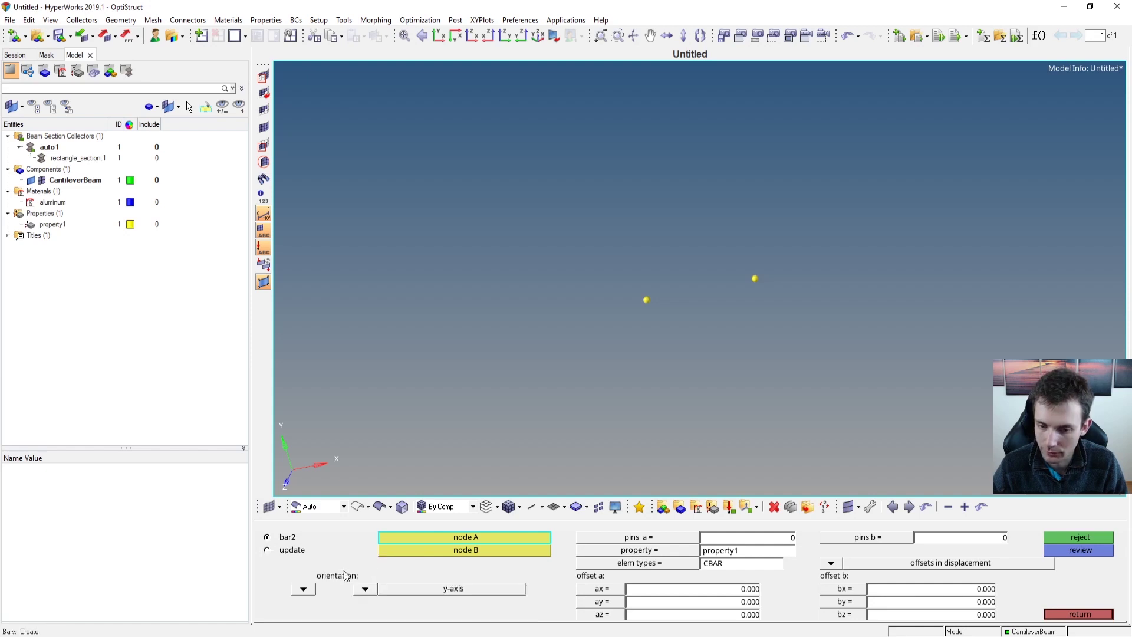
click(377, 588)
click(330, 575)
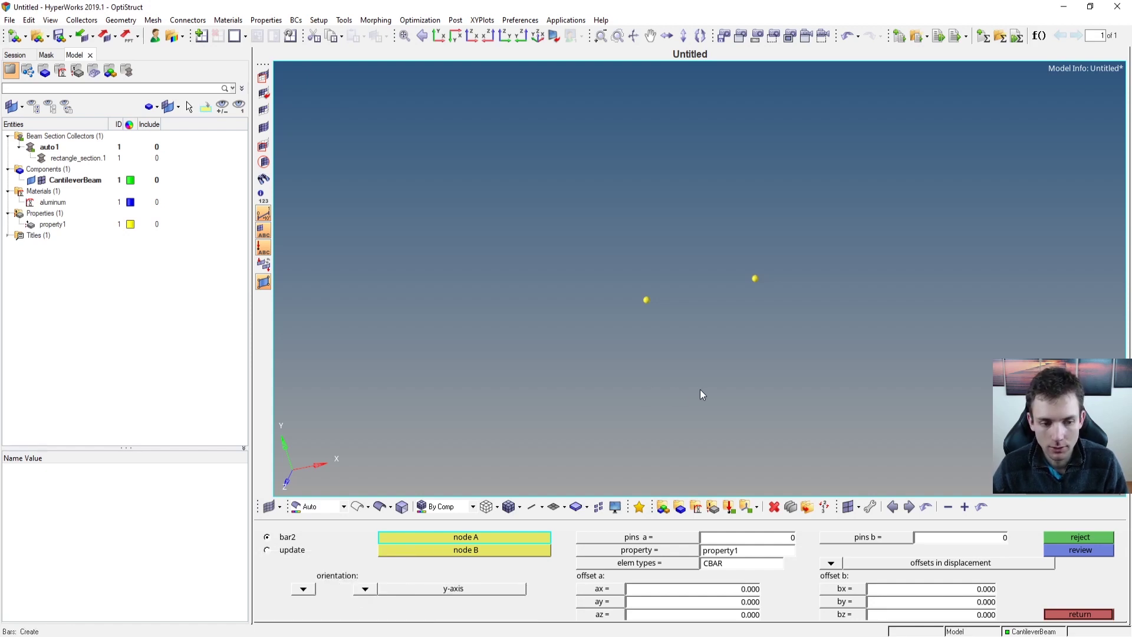
Create the bar element between the two nodes, with the left node as node A and the right node as node B.
ctrl+right_drag(717, 403, 625, 412)
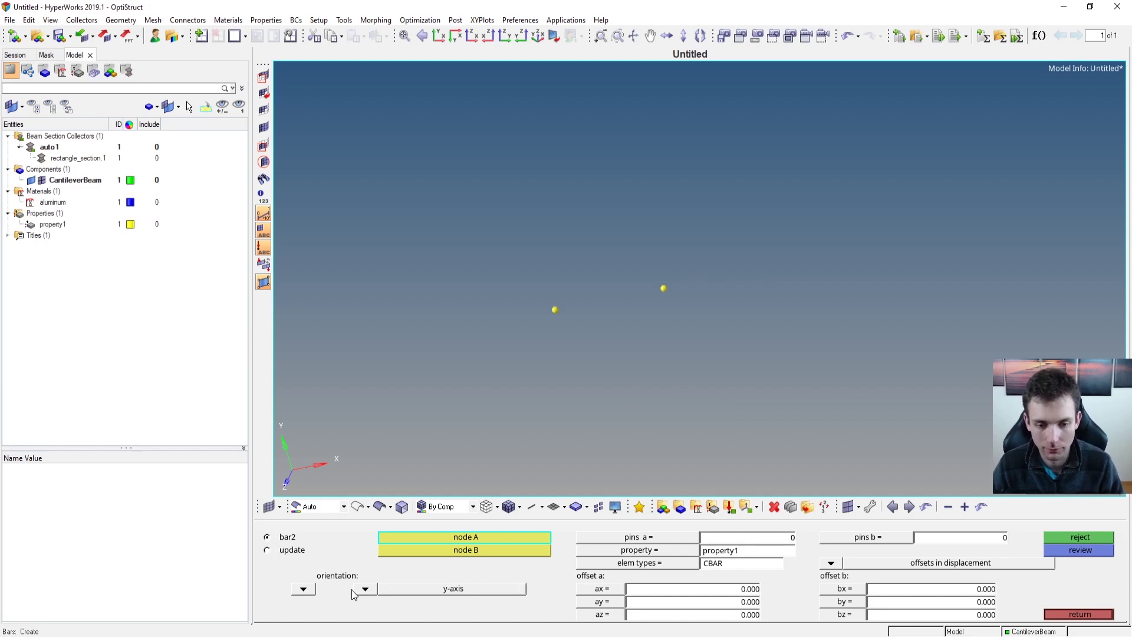
click(554, 310)
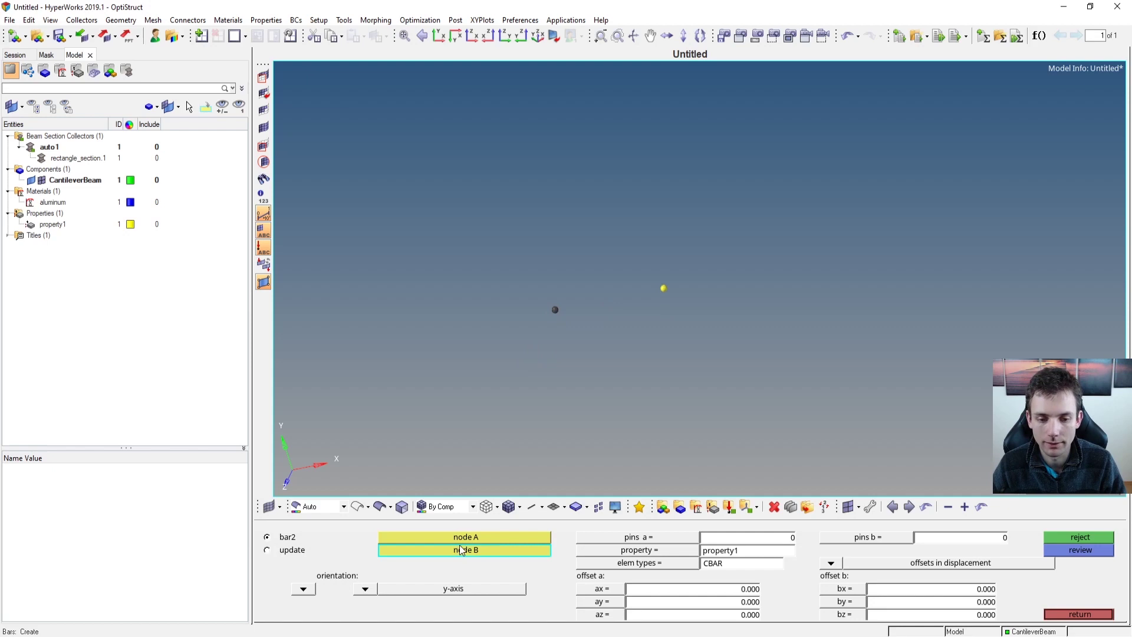
click(663, 288)
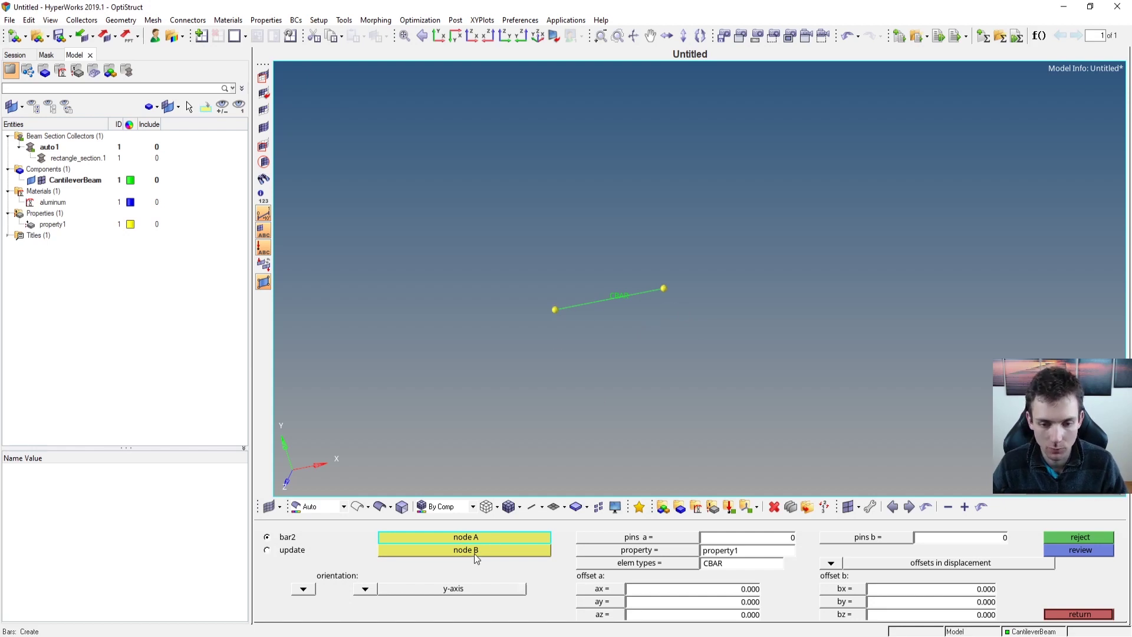
mouse_move(671, 318)
ctrl+right_down()
mouse_move(643, 326)
mouse_move(667, 331)
ctrl+right_up()
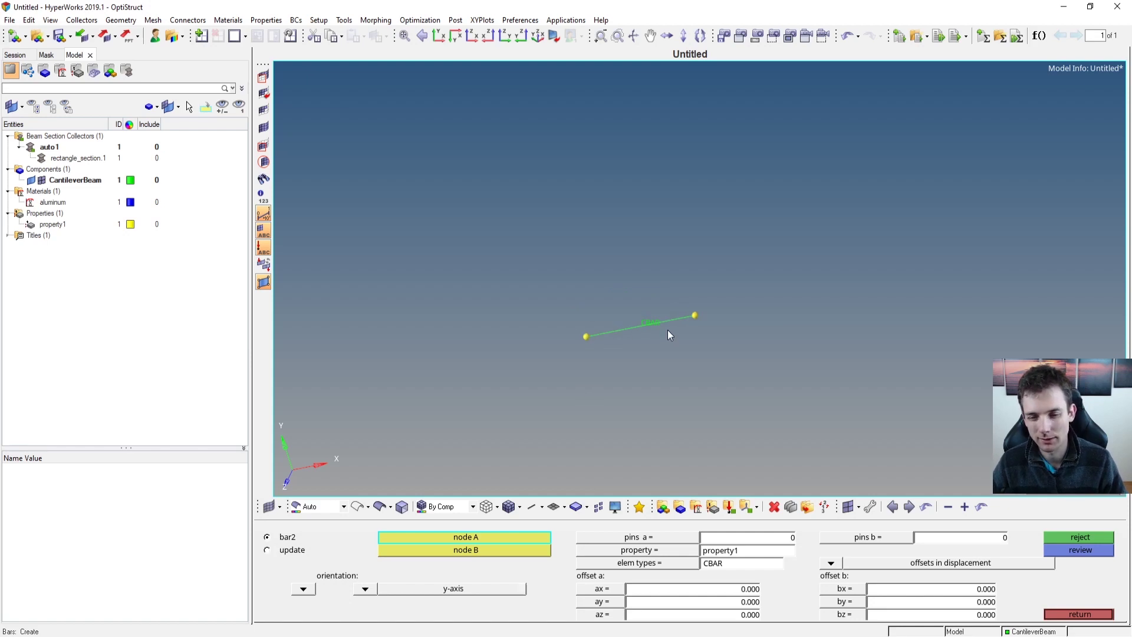
Check the beam section's orientation in 1D Detailed Element Representation, restore the traditional representation and leave bar creation.
click(542, 508)
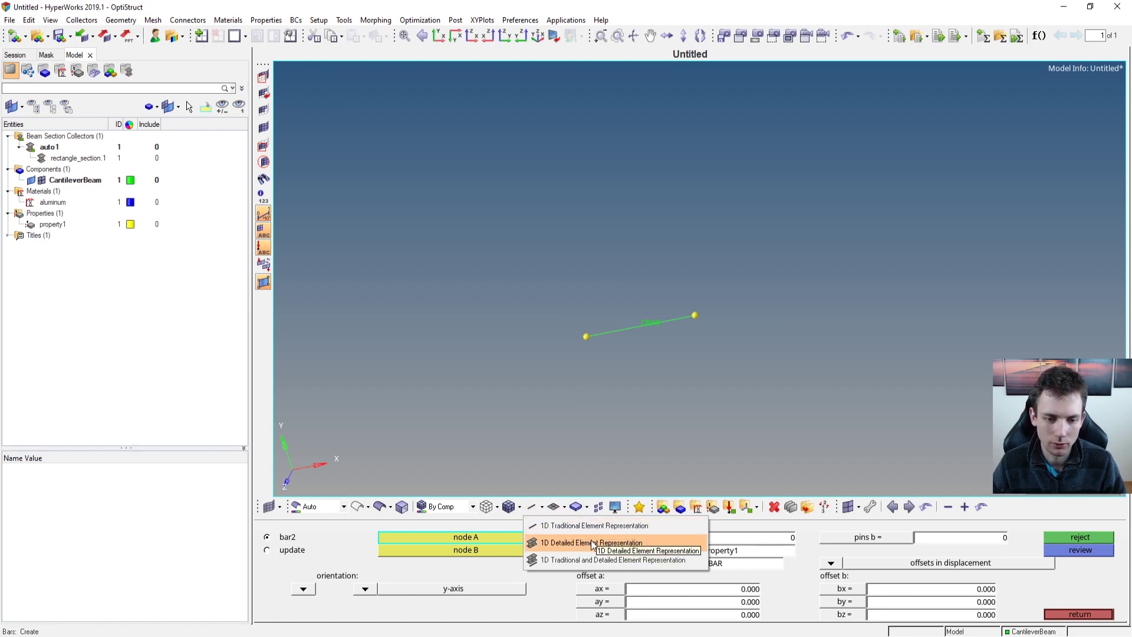
click(649, 549)
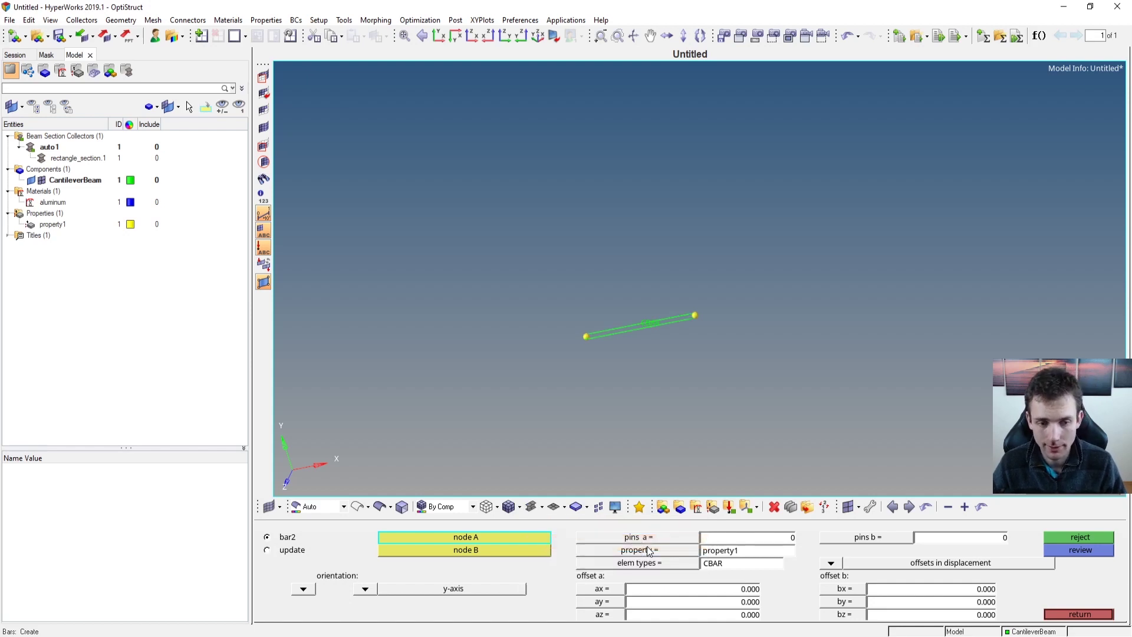
scroll(618, 319, up, 5)
ctrl+drag(542, 402, 477, 380)
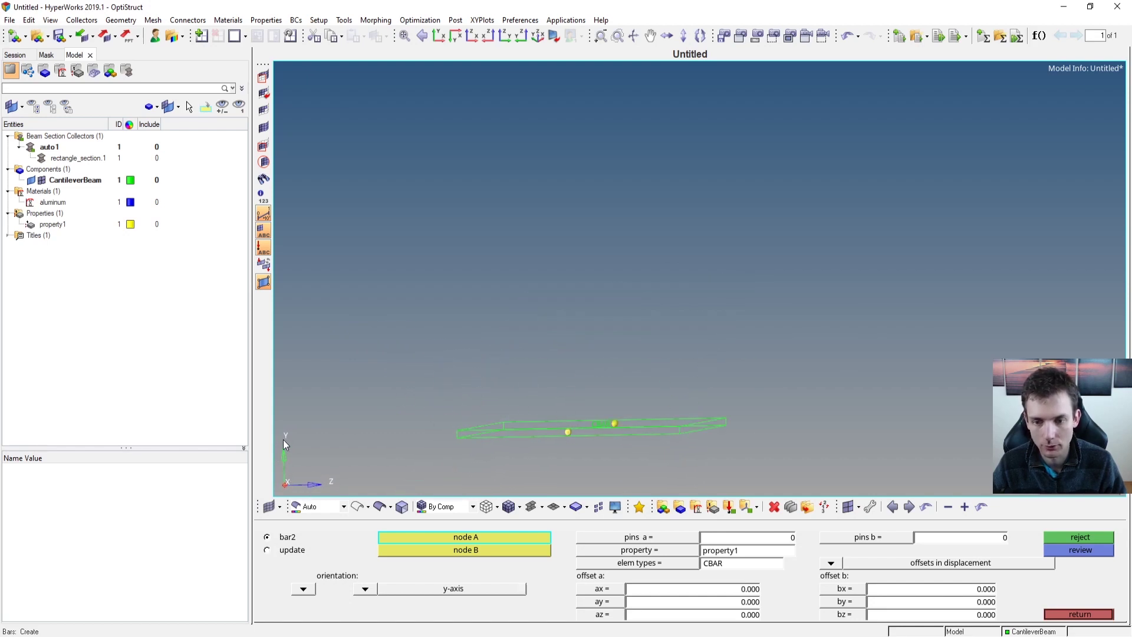
ctrl+drag(584, 293, 596, 333)
click(519, 507)
click(554, 524)
ctrl+drag(597, 270, 525, 362)
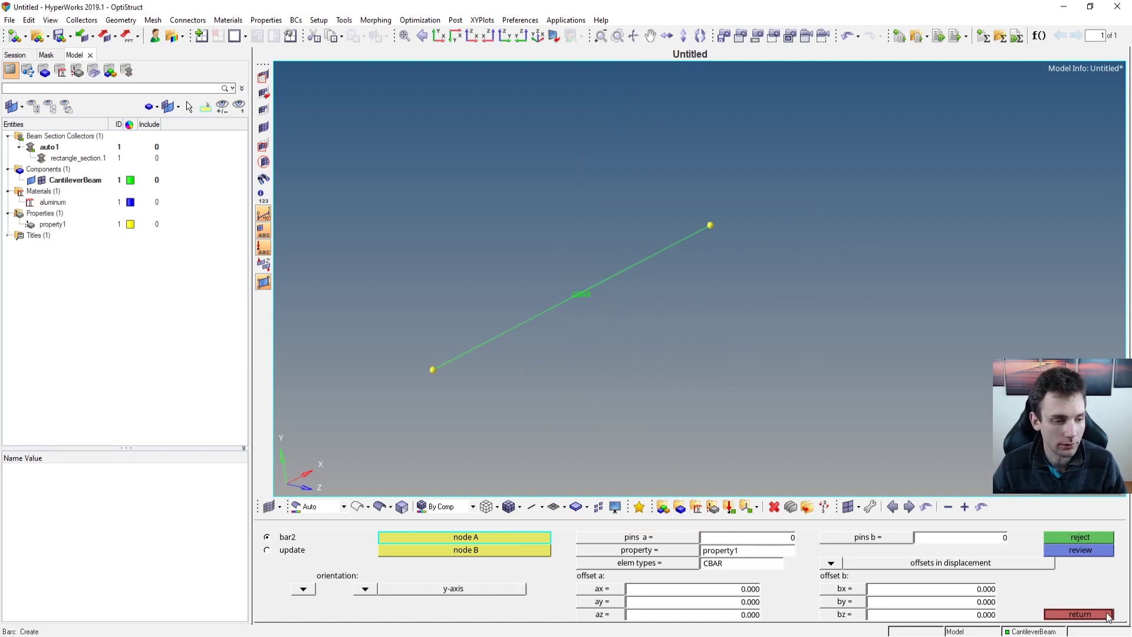
click(1078, 614)
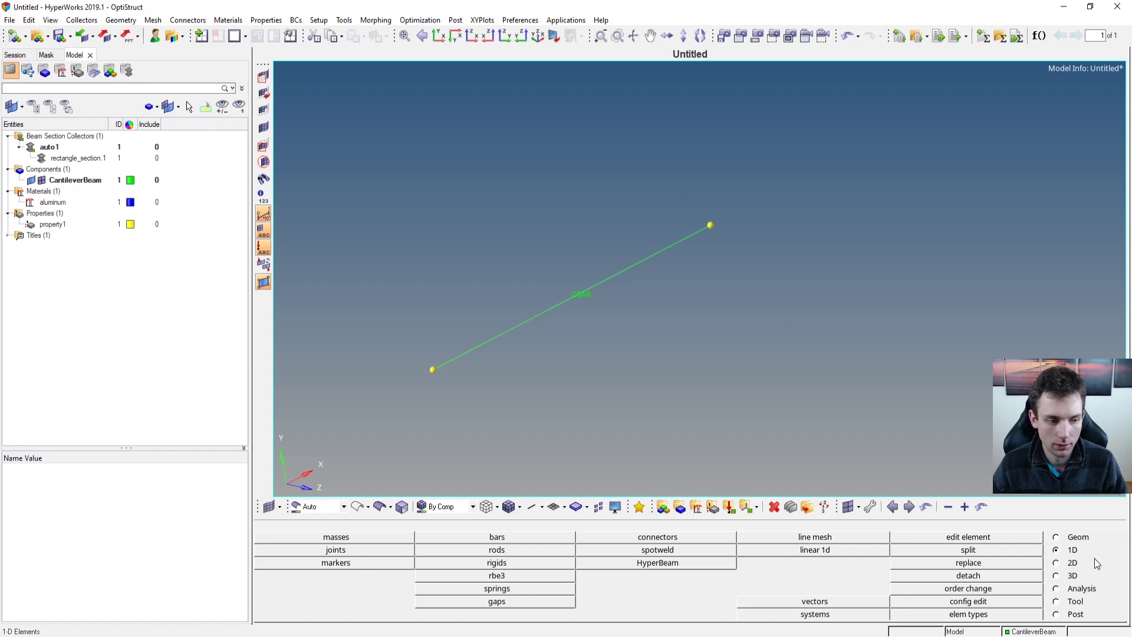
Create an SPC constraint on the beam's left end node with dof1 to dof6 all fixed at 0.
click(1067, 589)
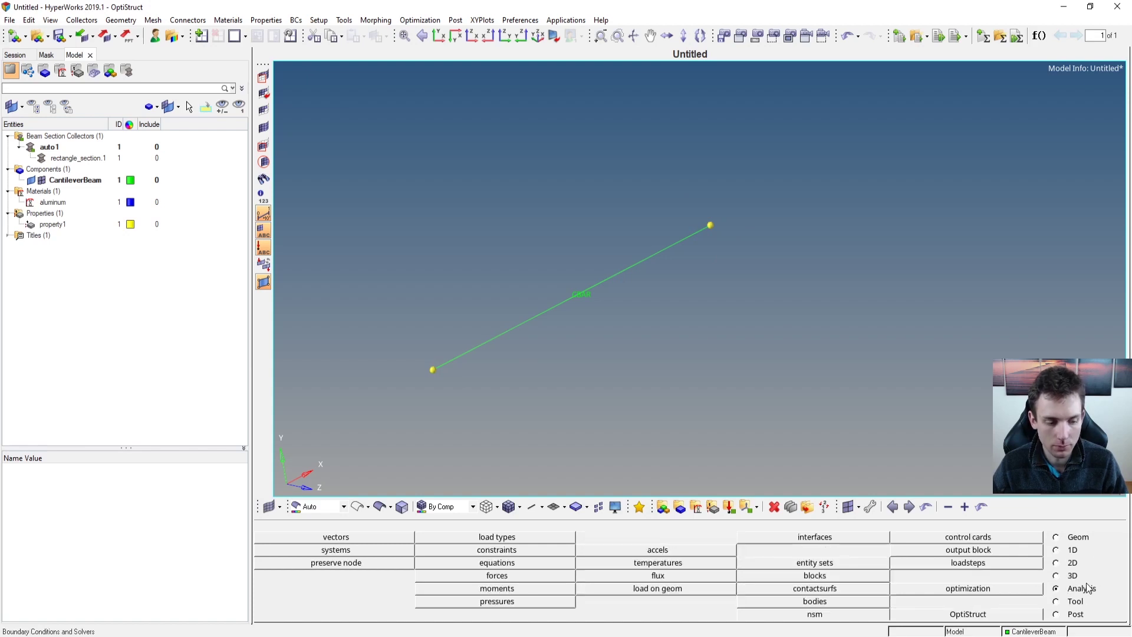
click(507, 552)
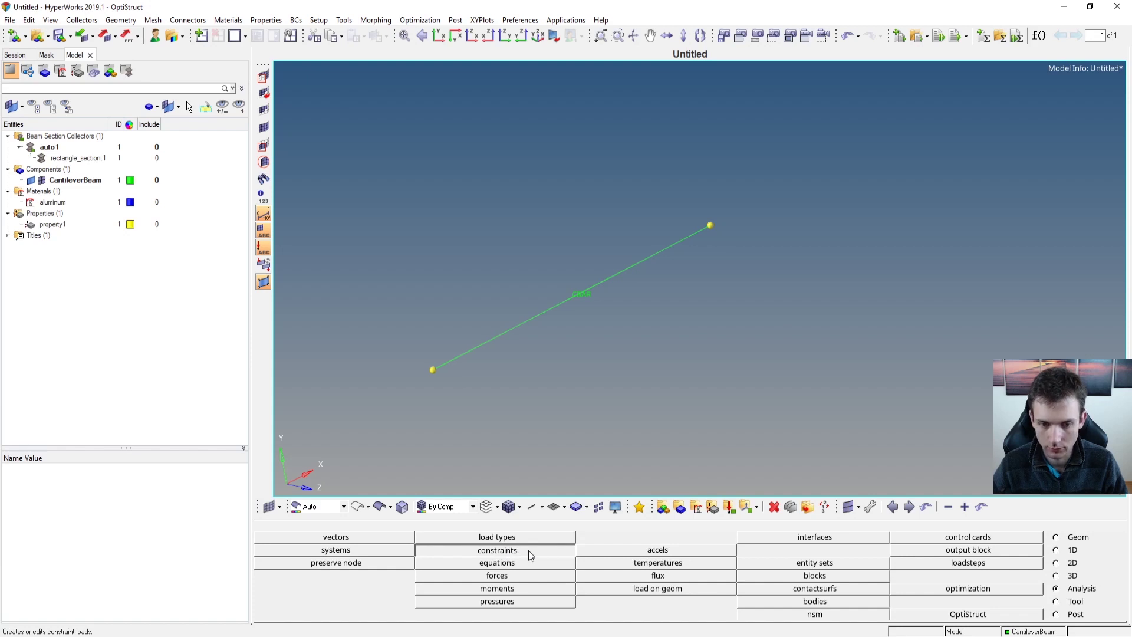
click(529, 549)
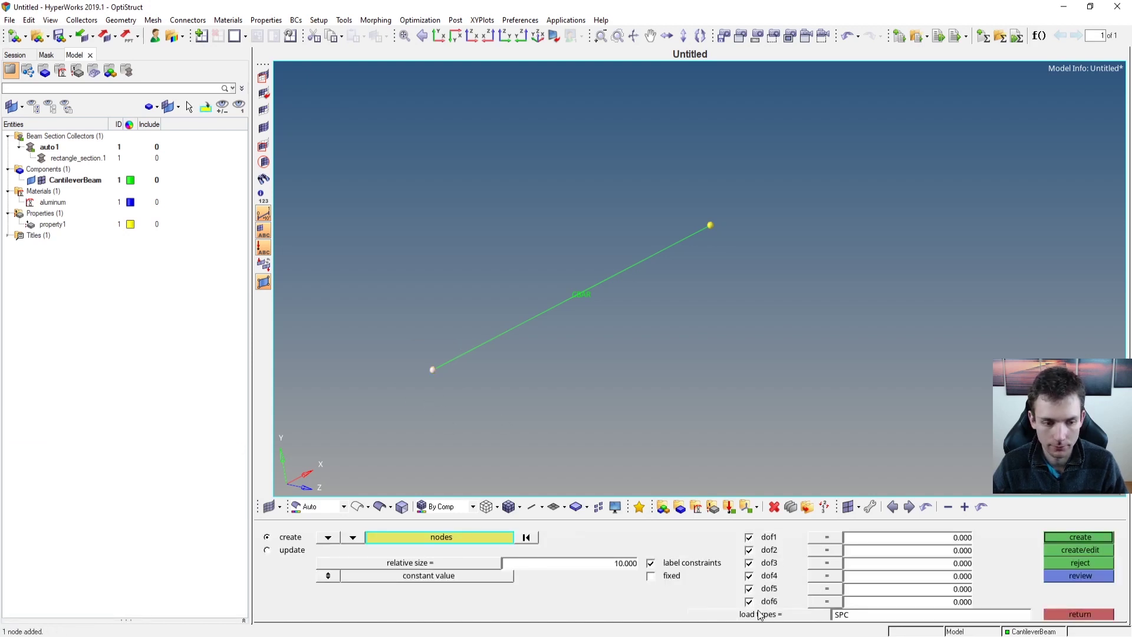
click(1084, 534)
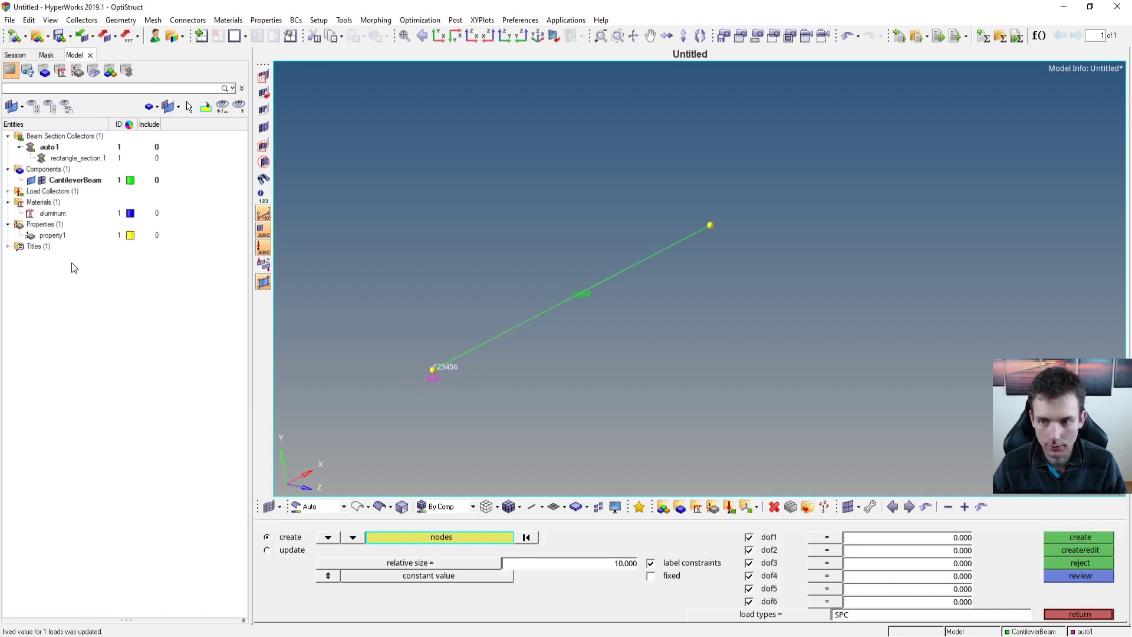
Rename the constraint's load collector auto1 as SPC and change its color to dark maroon.
click(8, 191)
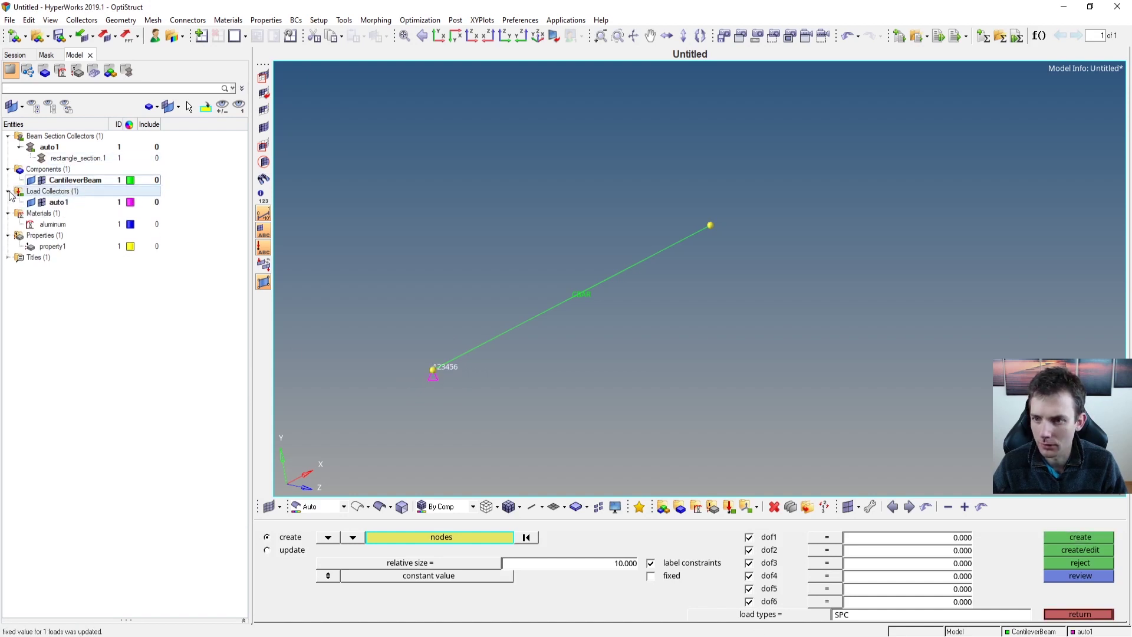
click(59, 202)
click(59, 202)
text(SPC)
key(Return)
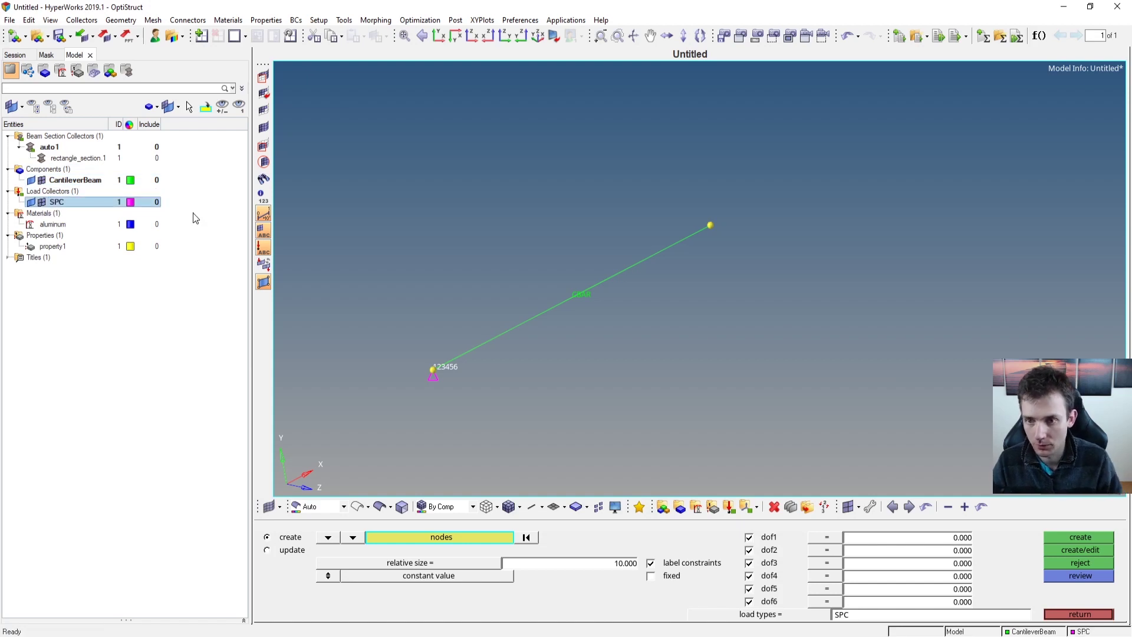
click(134, 203)
click(131, 209)
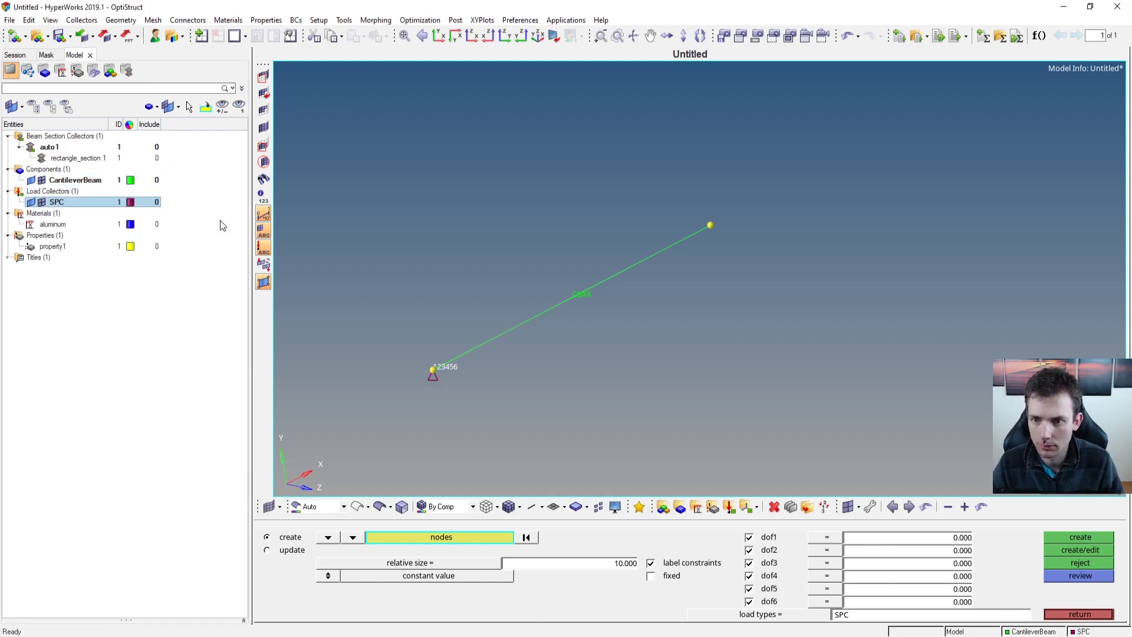
Create a second load collector named FORCE.
right_click(59, 191)
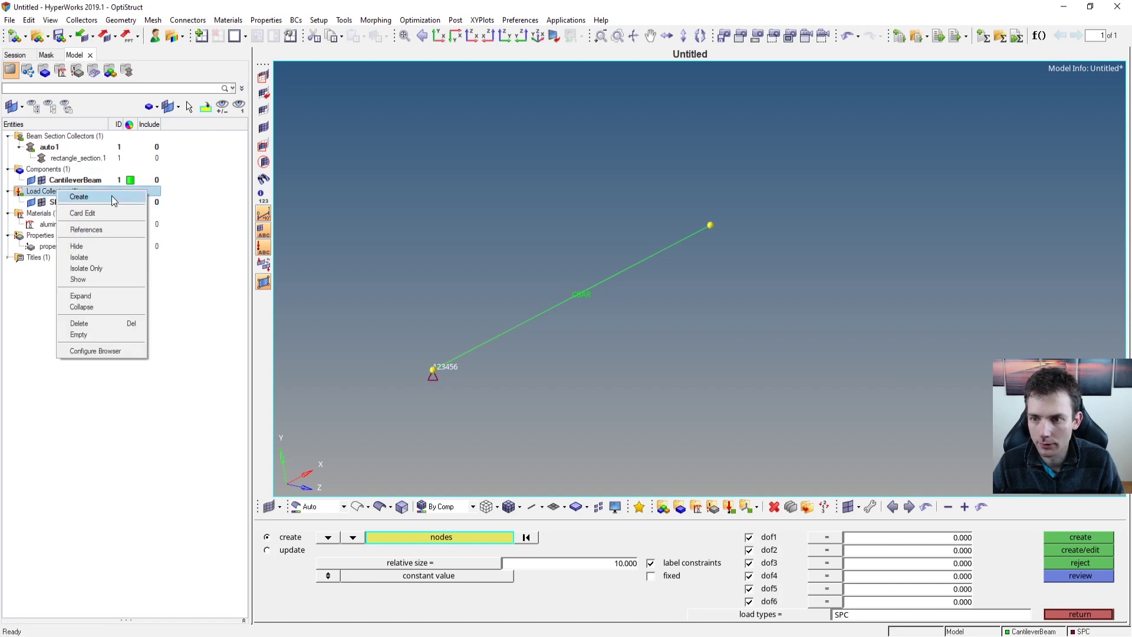
click(83, 197)
text(FO)
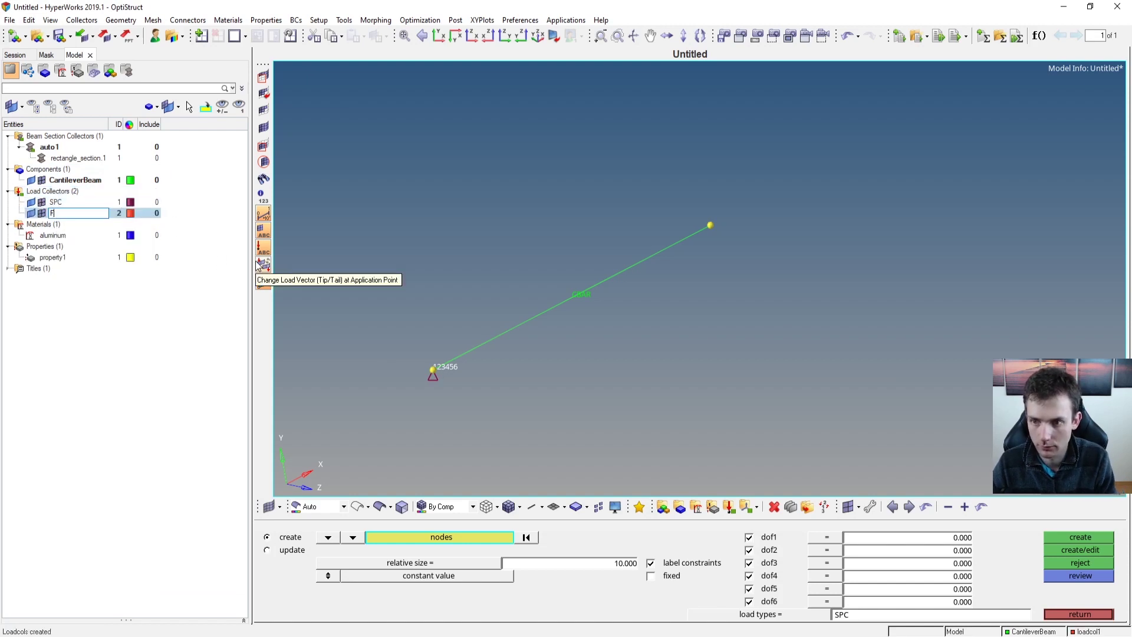
key(Return)
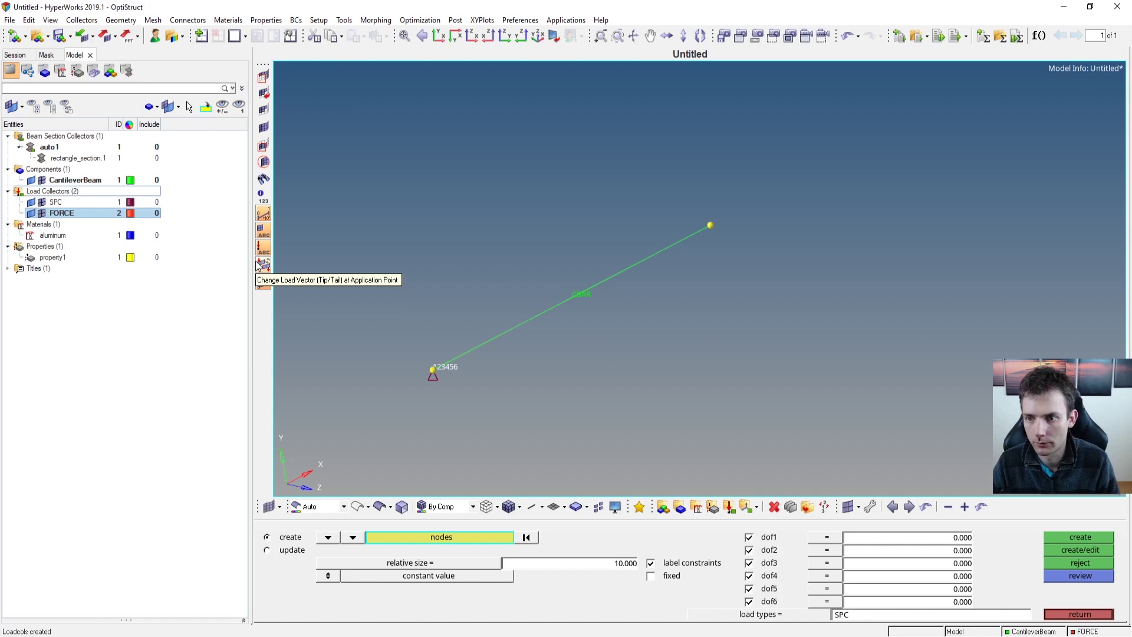
click(139, 353)
Apply a force of magnitude -0.5 along the y-axis to the beam's free end node and close the forces tool.
click(1079, 614)
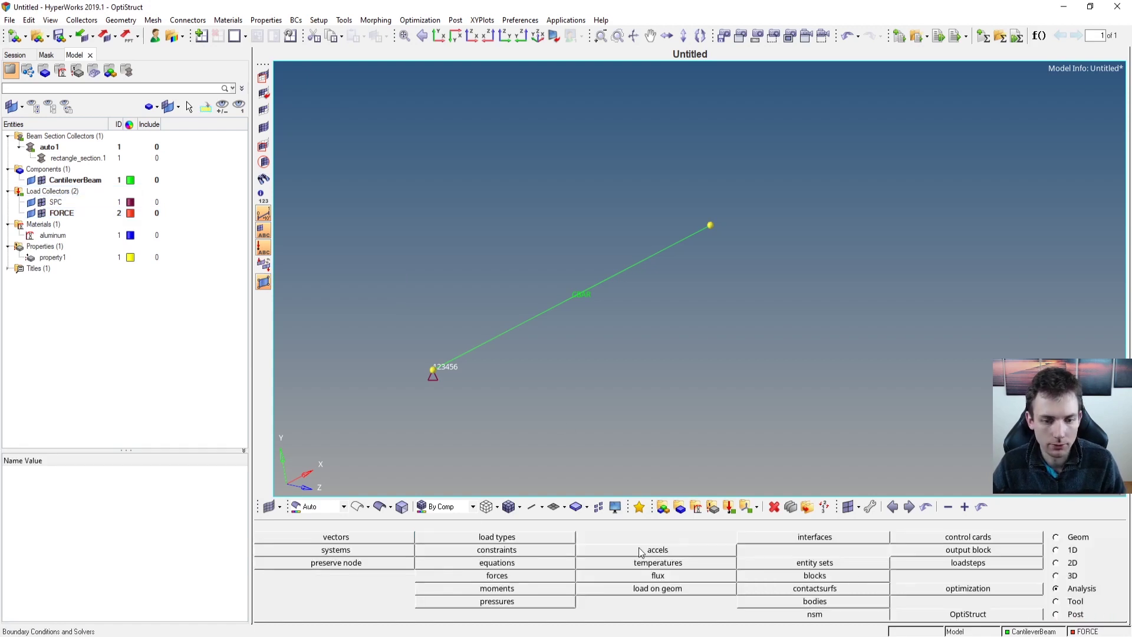
click(535, 577)
click(707, 225)
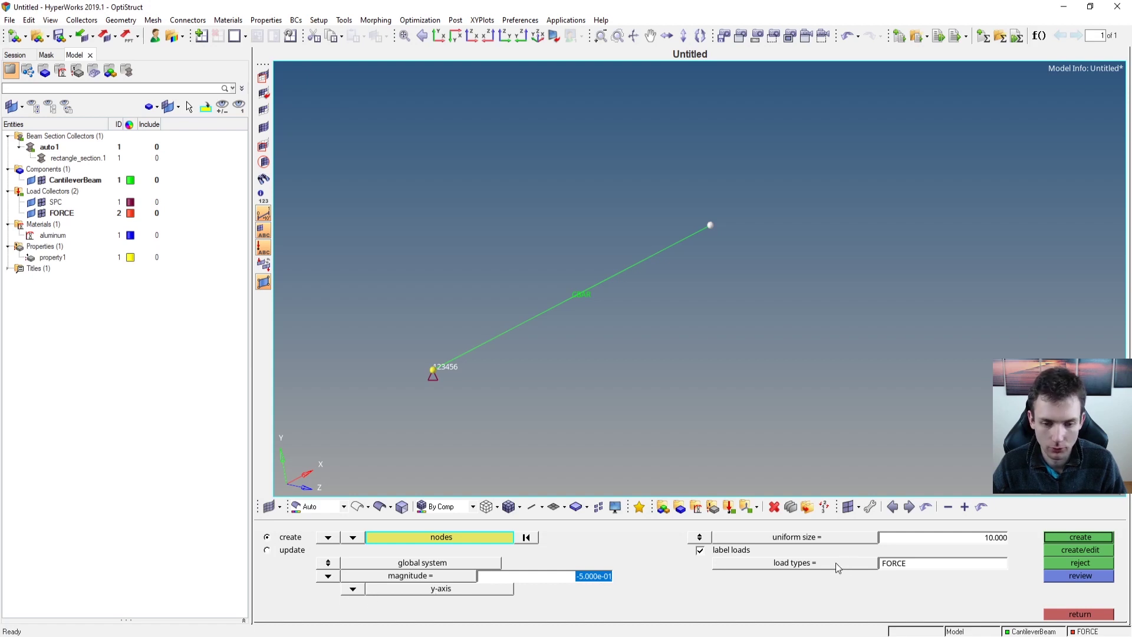
click(1076, 536)
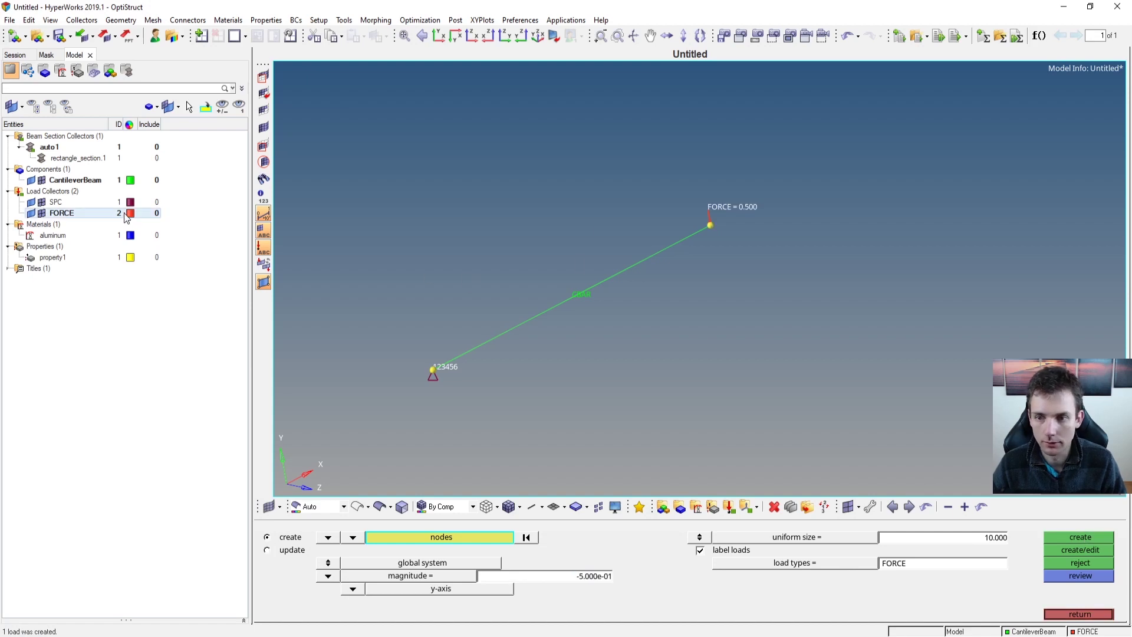
scroll(620, 279, down, 2)
ctrl+drag(527, 286, 716, 312)
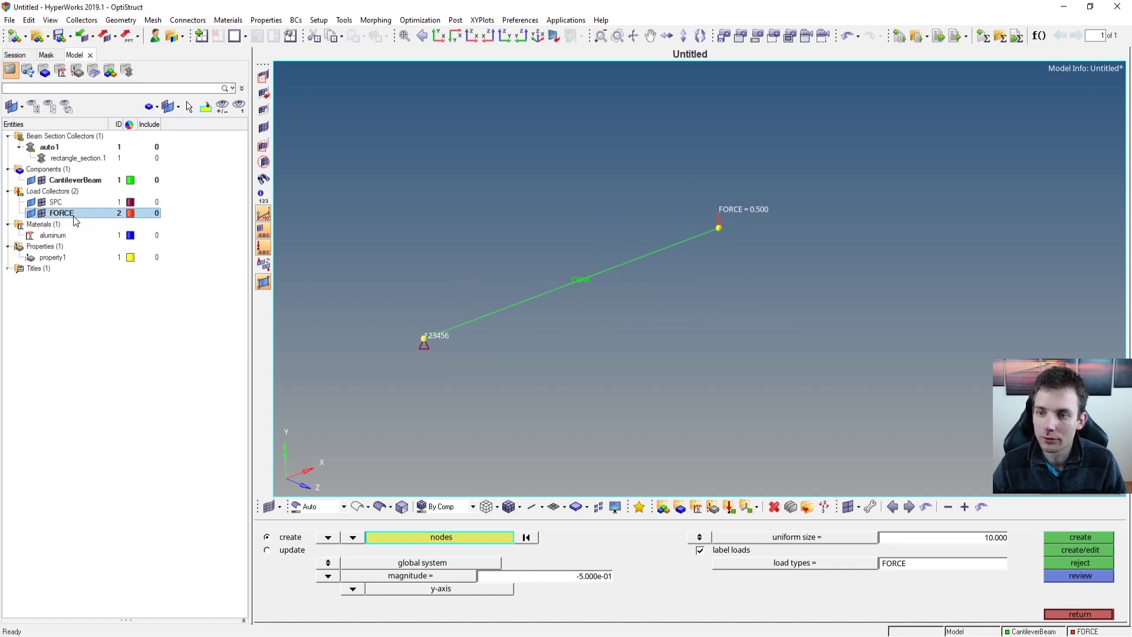
click(56, 202)
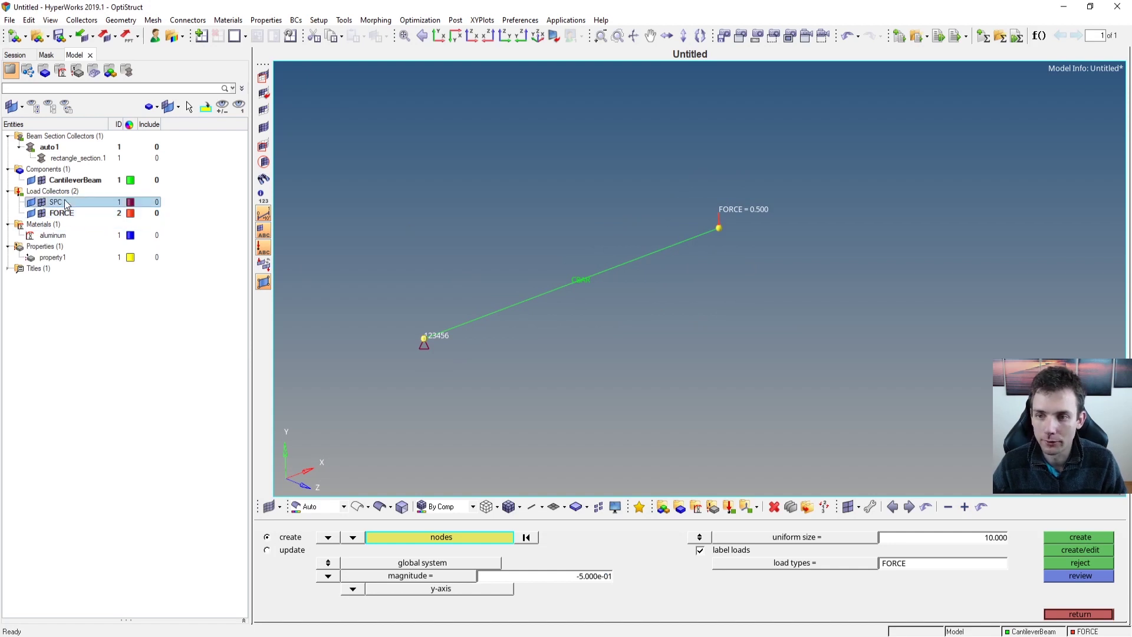
click(1090, 615)
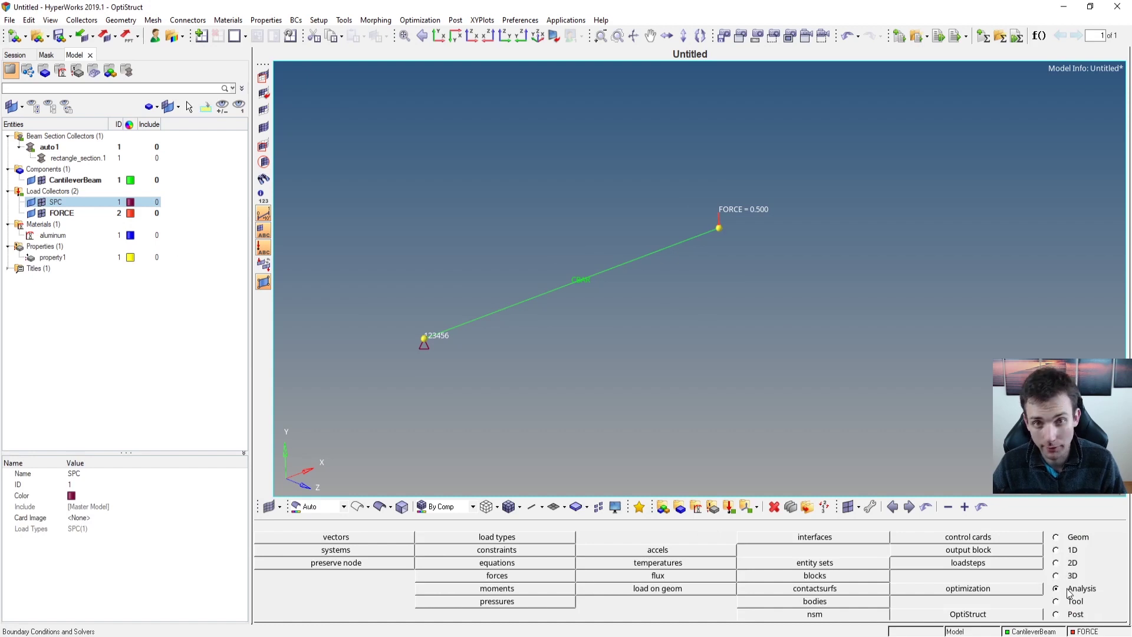
Create the linear static load step ls1 with SPC collector 1 and LOAD collector 2, and close the loadsteps tool.
click(997, 564)
click(405, 540)
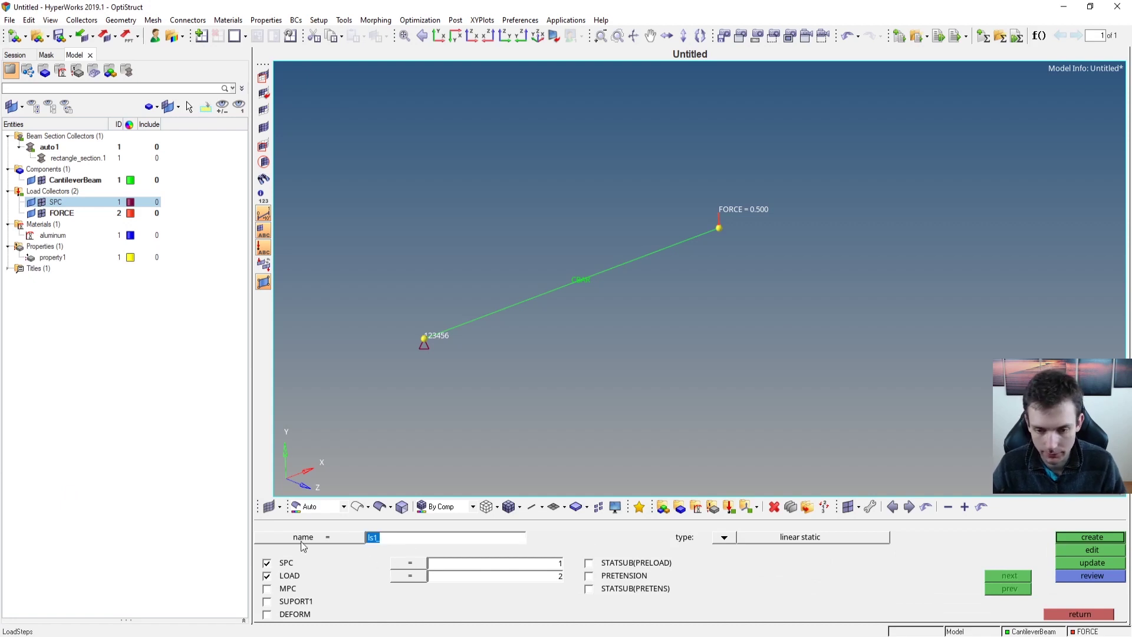
click(410, 563)
click(313, 539)
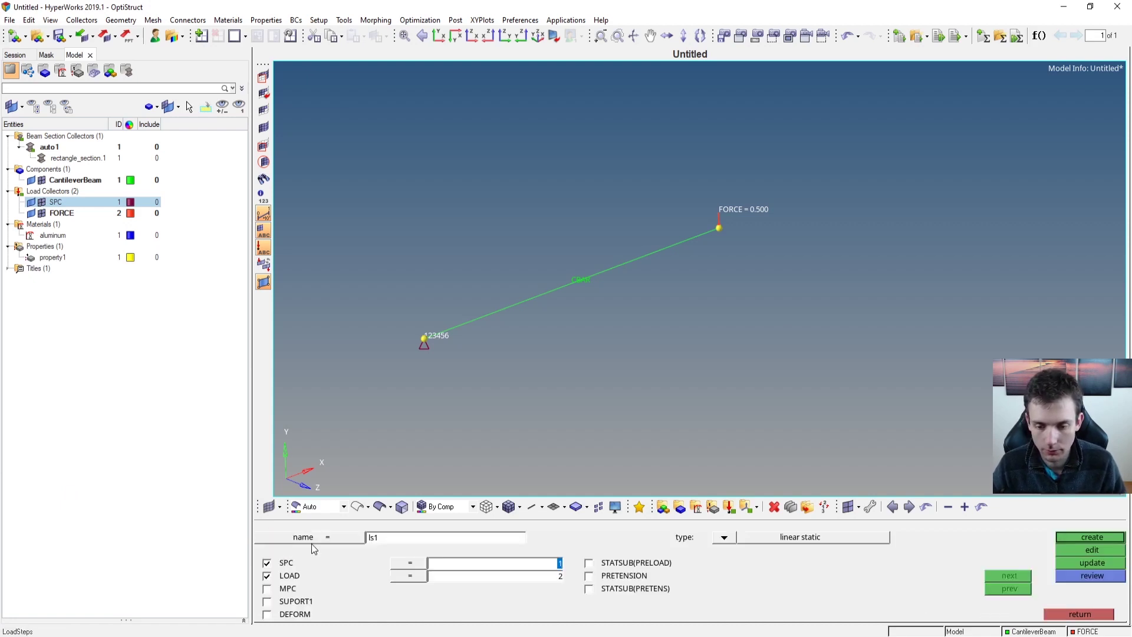
click(413, 578)
click(301, 552)
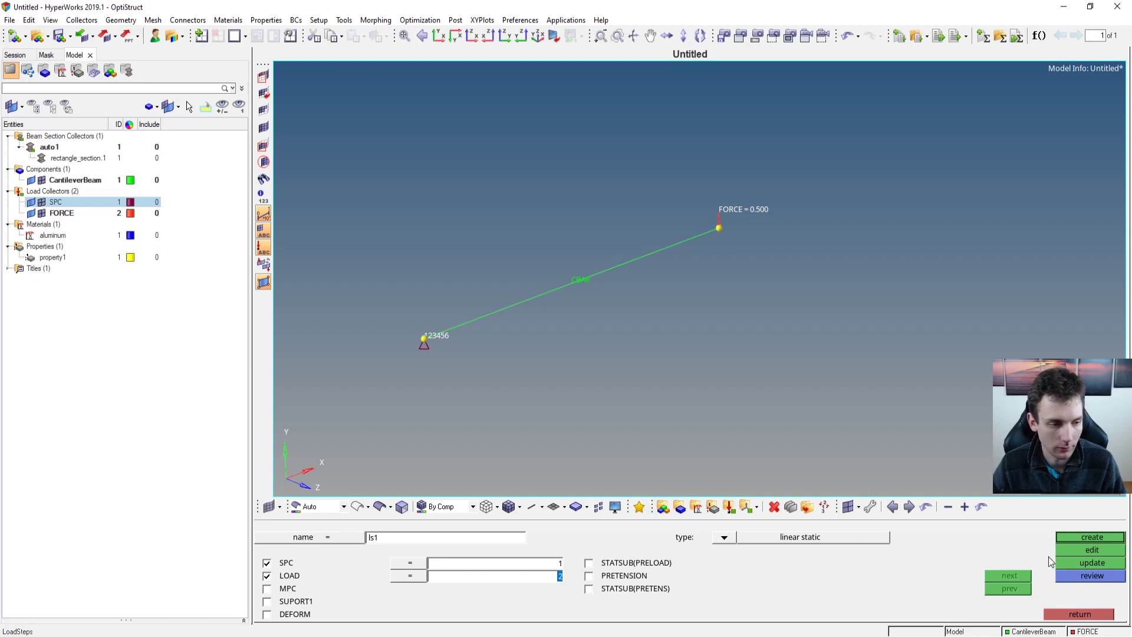
click(1083, 538)
scroll(621, 268, down, 2)
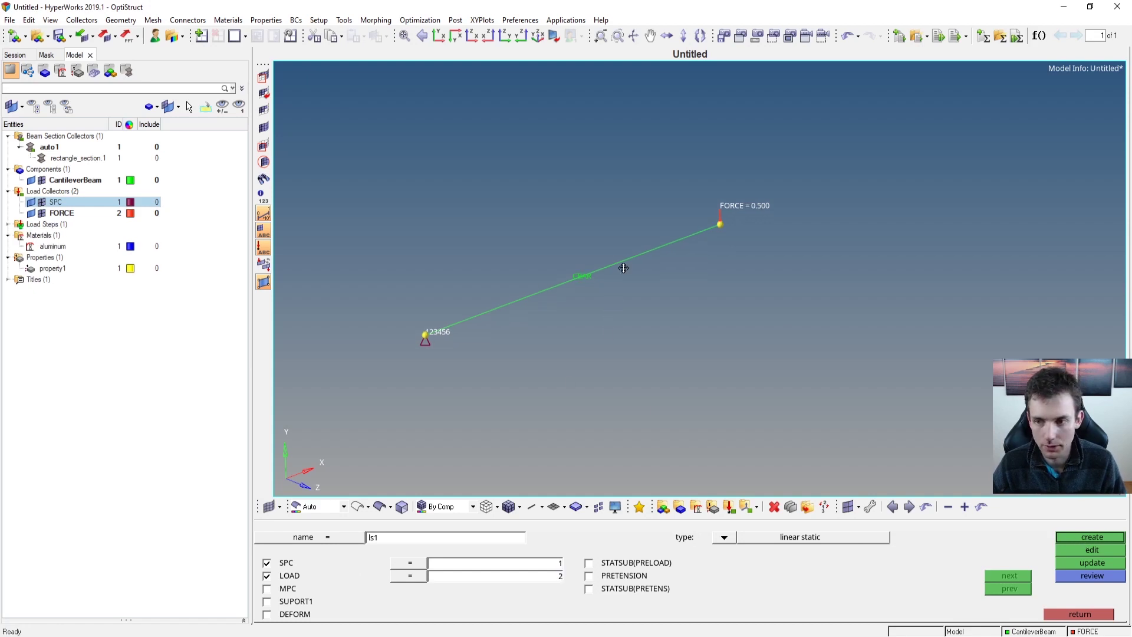
ctrl+right_drag(689, 249, 687, 265)
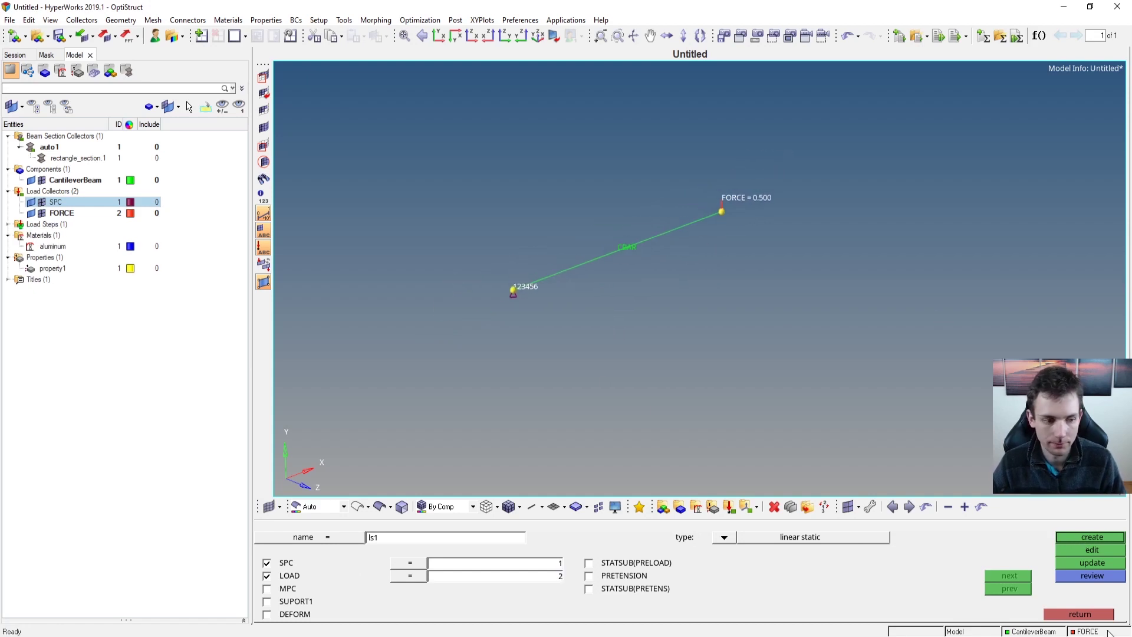
click(1090, 615)
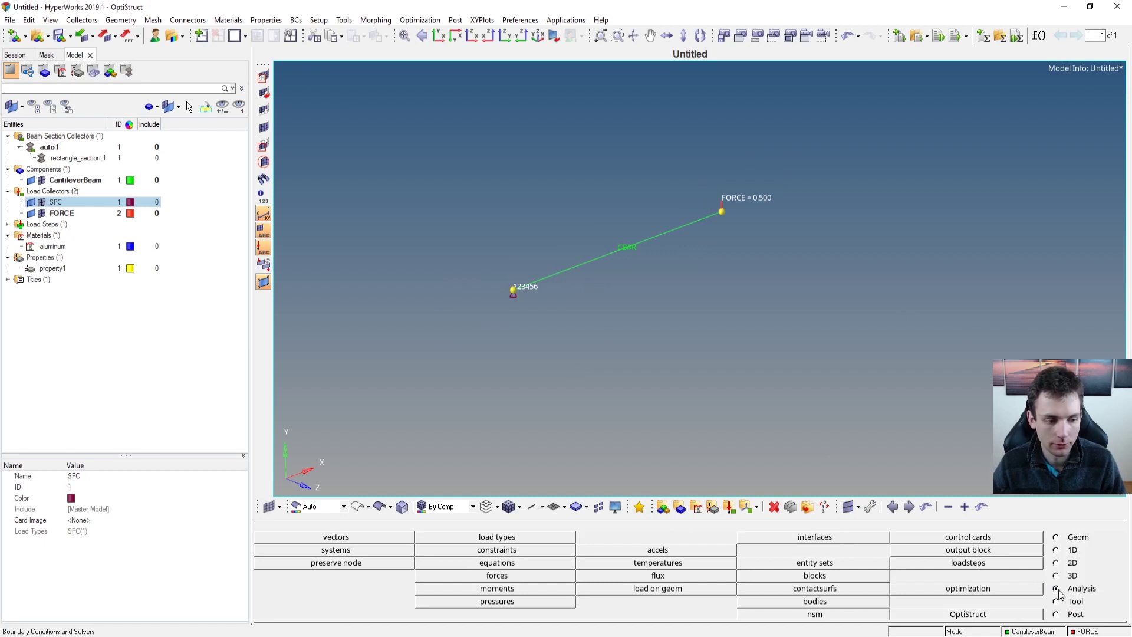
Set the OptiStruct input file to F:/__Altair/FunProjects/Cantilever1D/cantilever1D.fem, replacing the existing file.
click(982, 619)
click(949, 539)
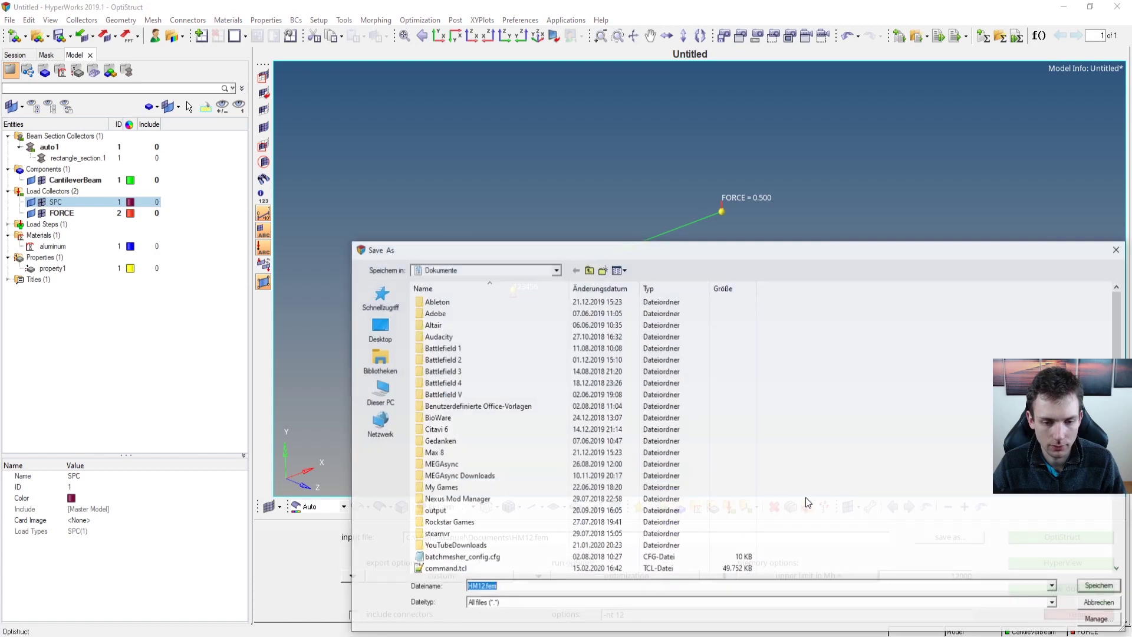
click(531, 273)
click(448, 442)
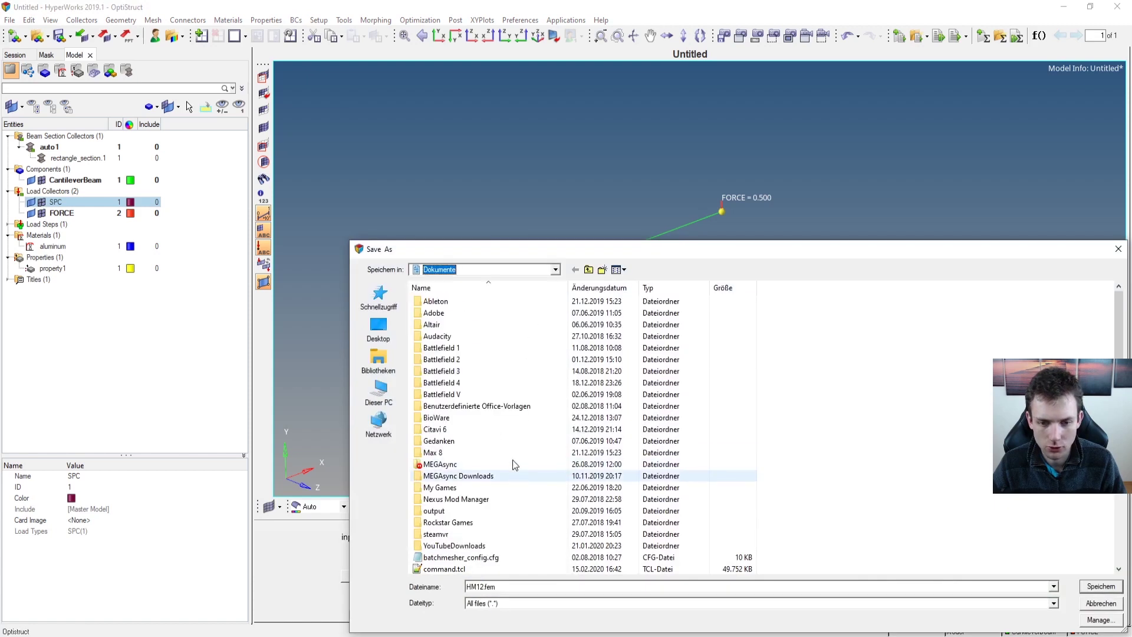
click(522, 287)
click(528, 269)
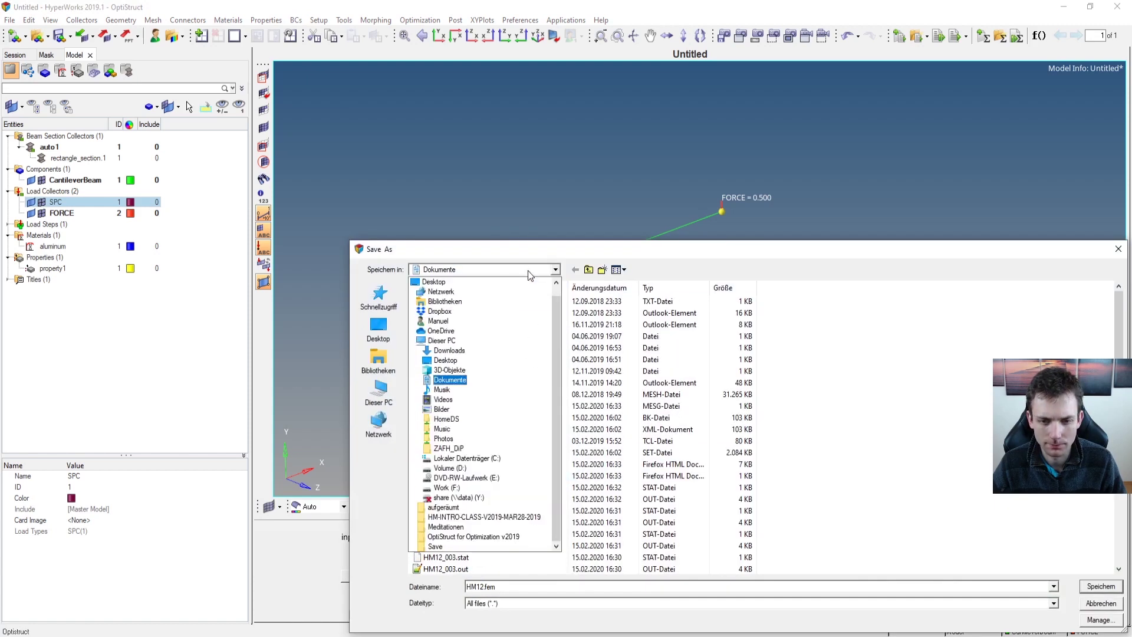
click(502, 490)
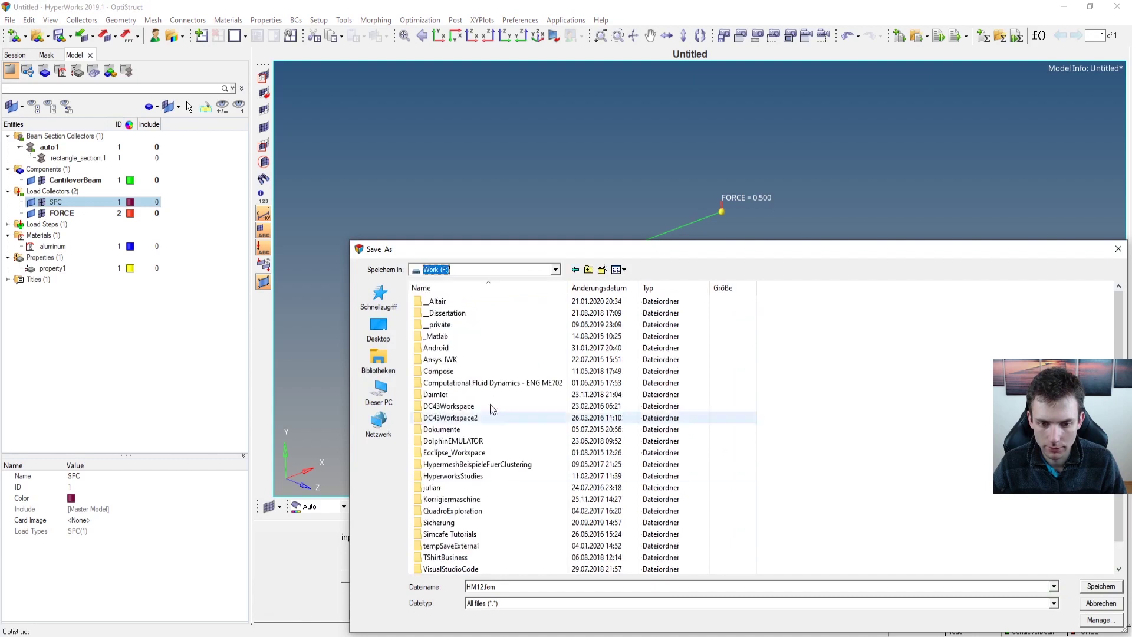
double_click(472, 300)
double_click(466, 324)
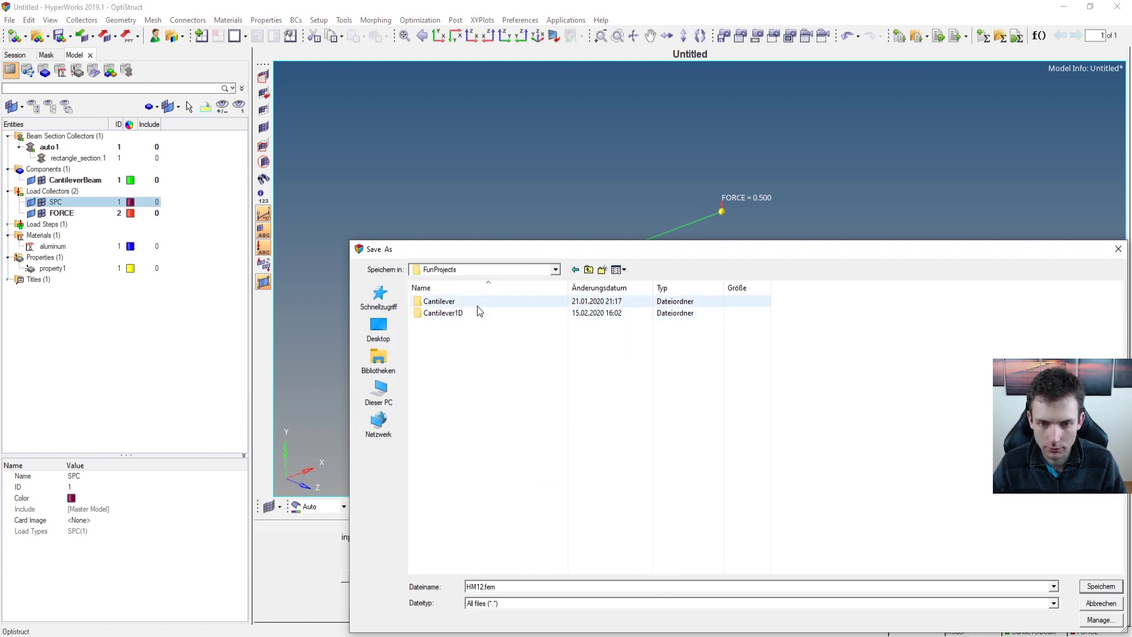
double_click(476, 301)
double_click(504, 300)
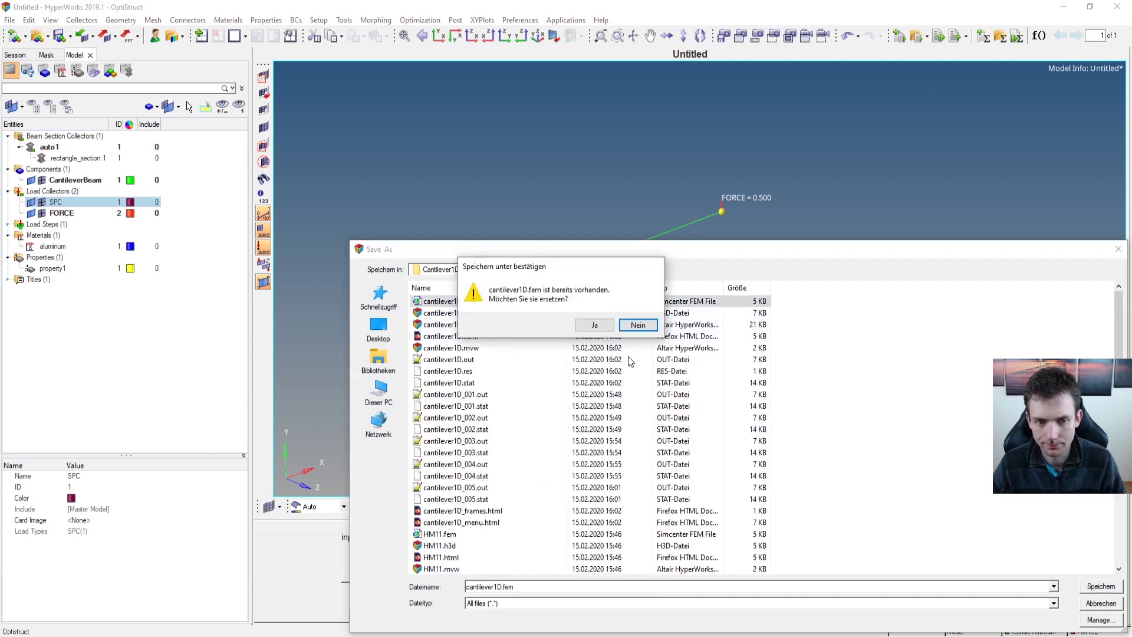
key(Return)
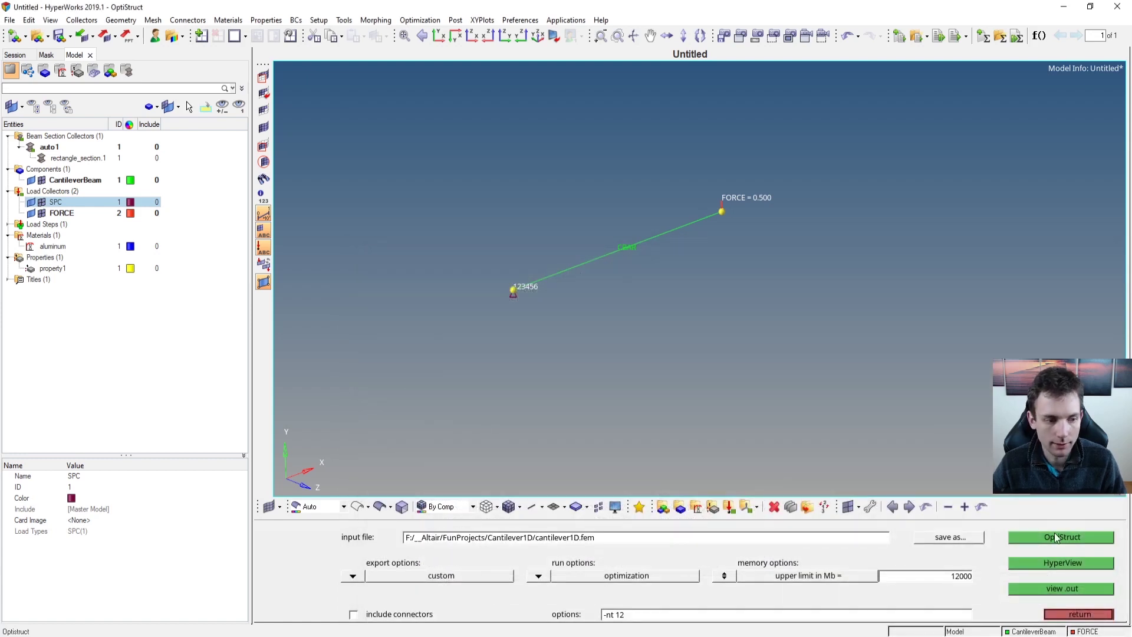
Run the OptiStruct analysis and examine the displacement value in the solver's optimization summary.
click(1057, 538)
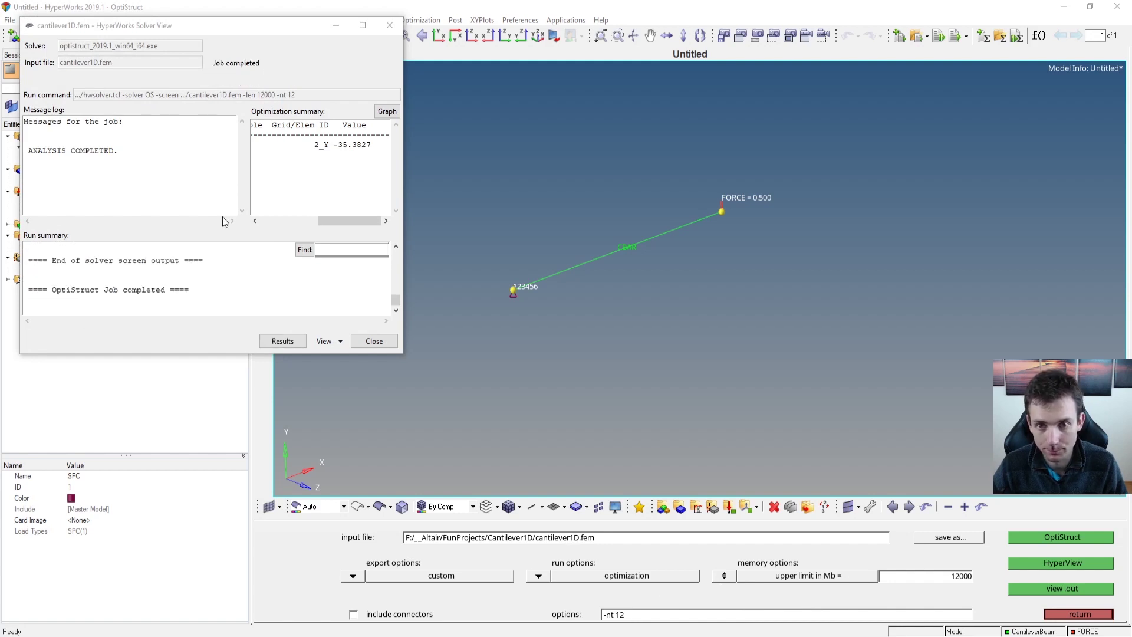
drag(277, 30, 461, 114)
drag(518, 228, 574, 230)
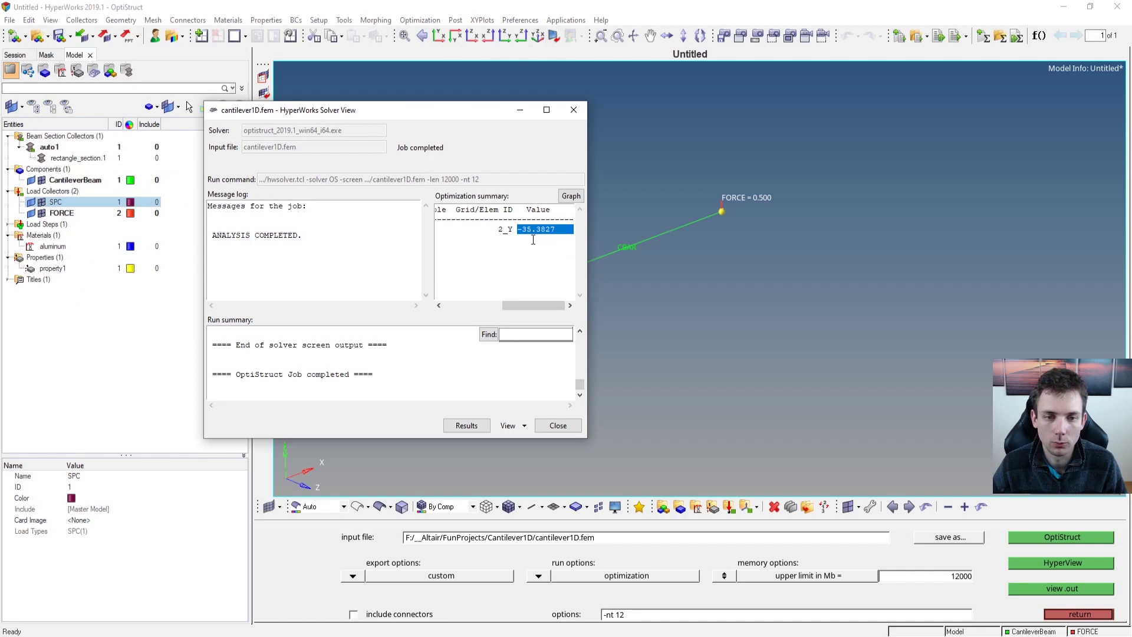
Switch to the Excel beam calculation and compare deflection d in C18 with the displacement in the solver window.
key(alt+Tab)
key(Tab)
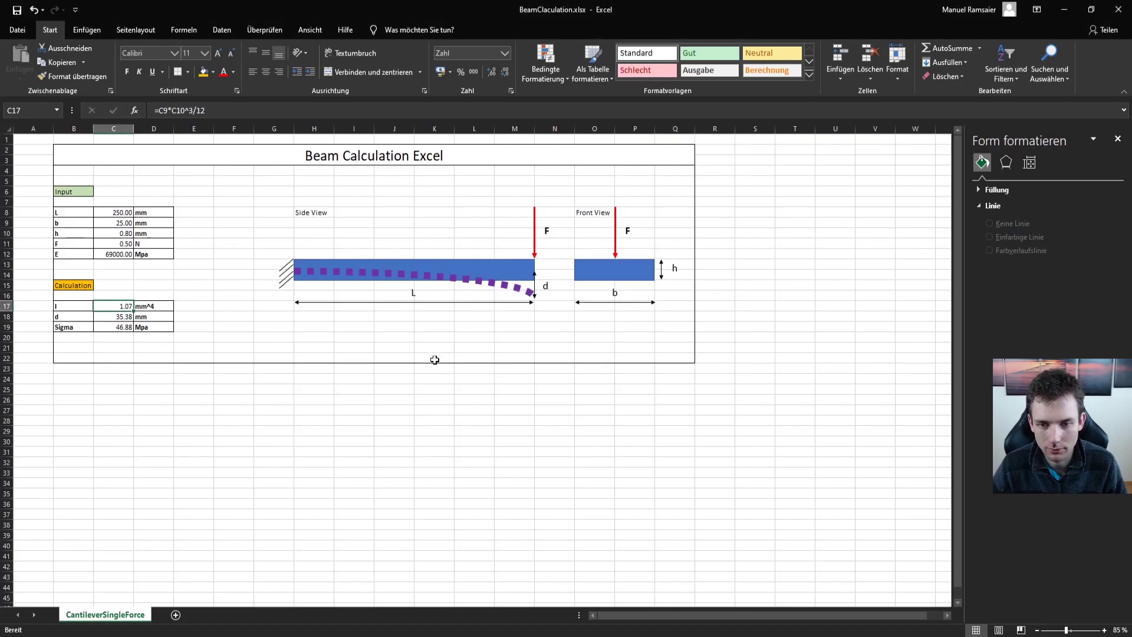
click(178, 343)
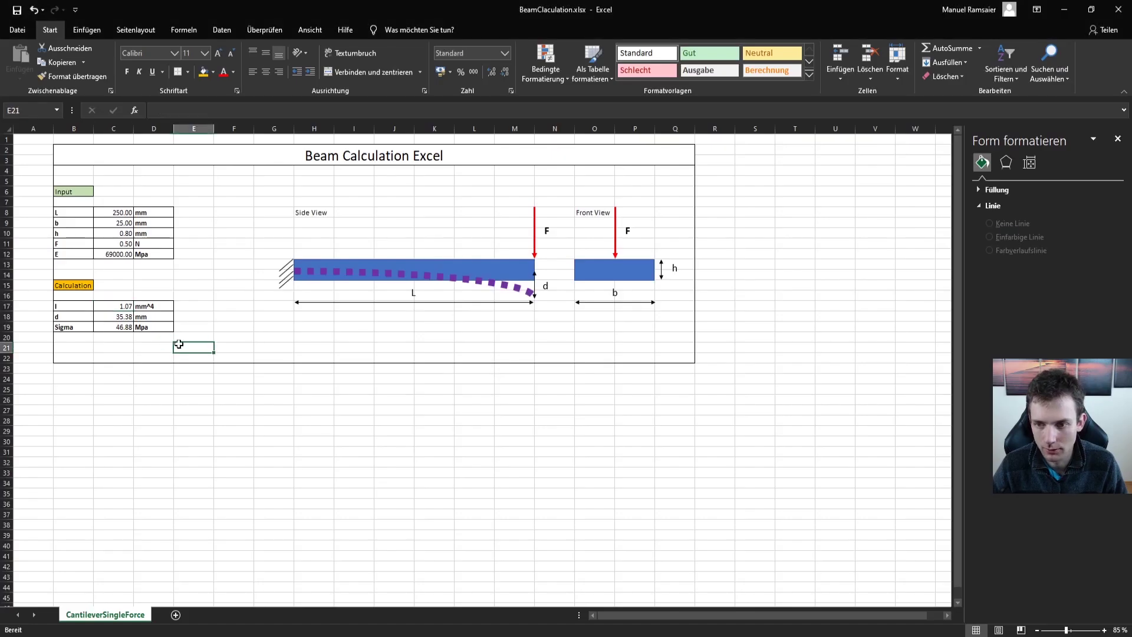
click(116, 318)
double_click(125, 318)
key(Escape)
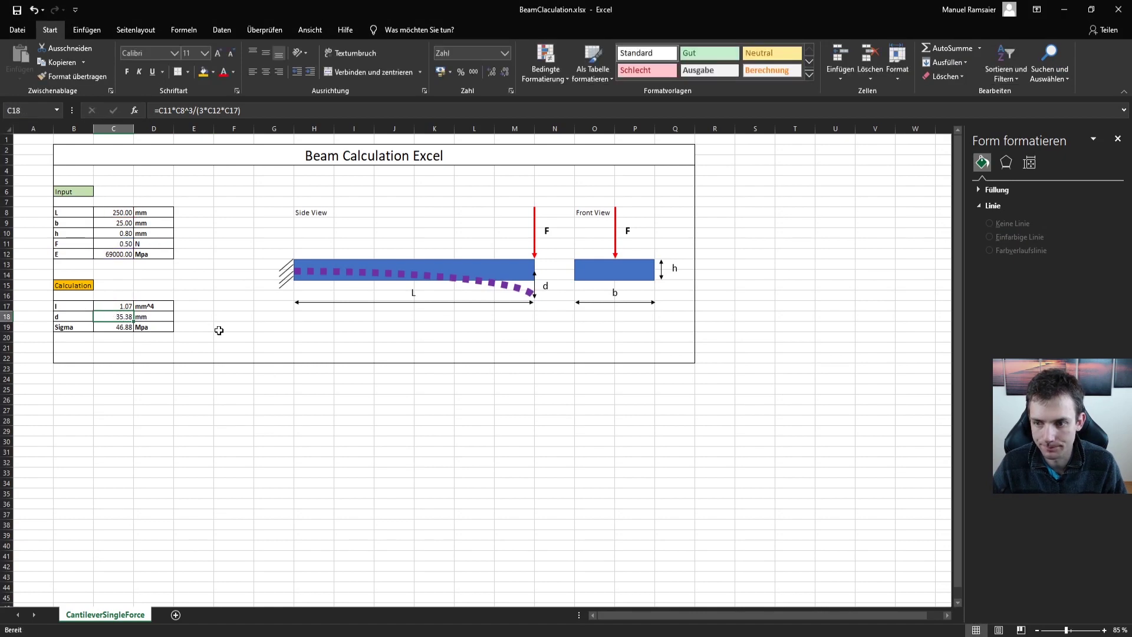
key(alt+Tab)
key(alt+Tab)
key(Tab)
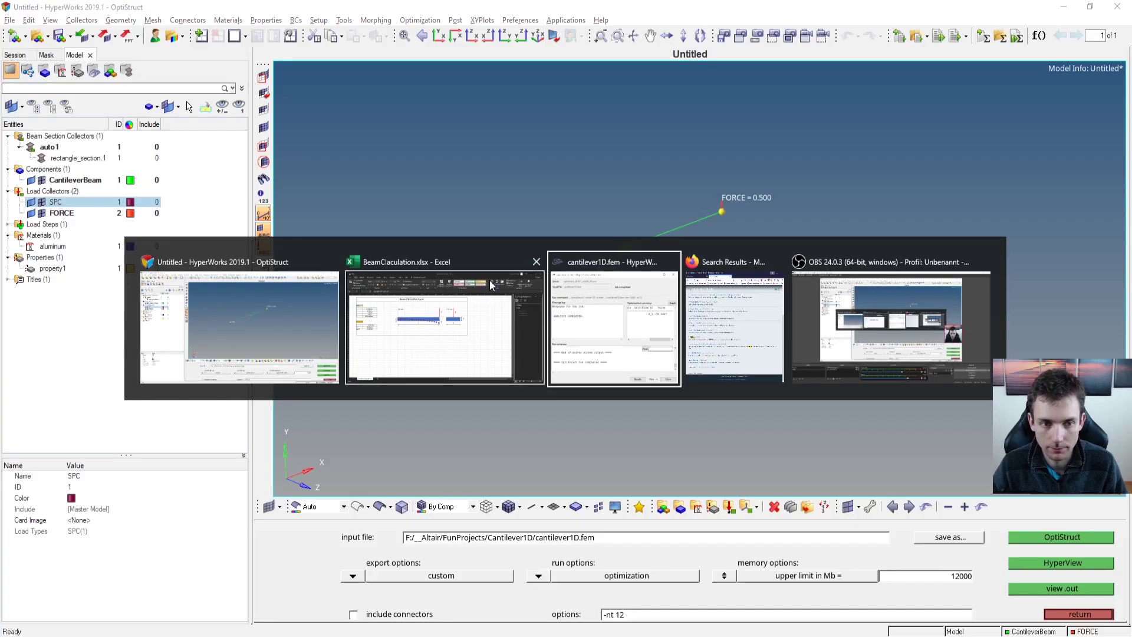
key(alt+Tab)
key(Tab)
key(alt+Tab)
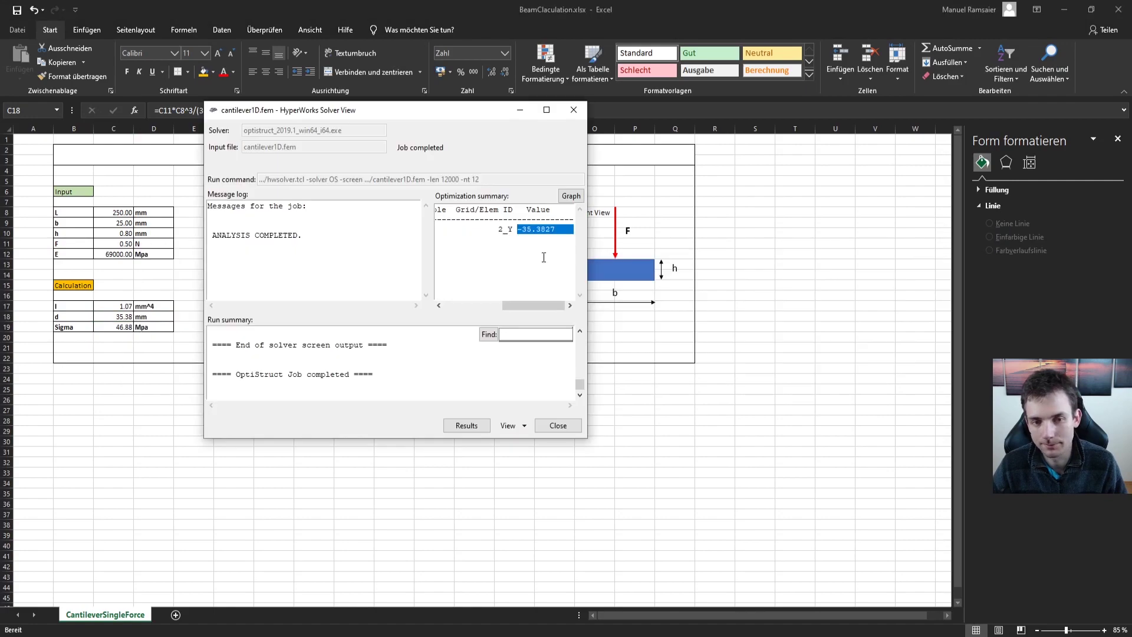
key(alt+Tab)
key(Tab)
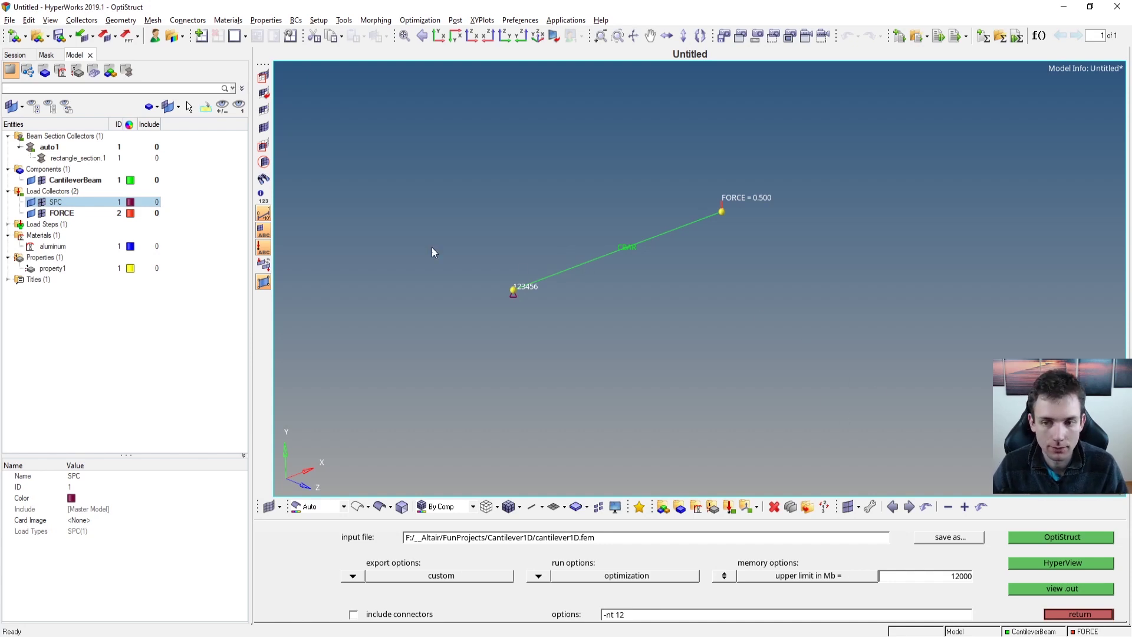
Close the OptiStruct run tool and enable the CONT1 option of the beam property property1.
click(1070, 613)
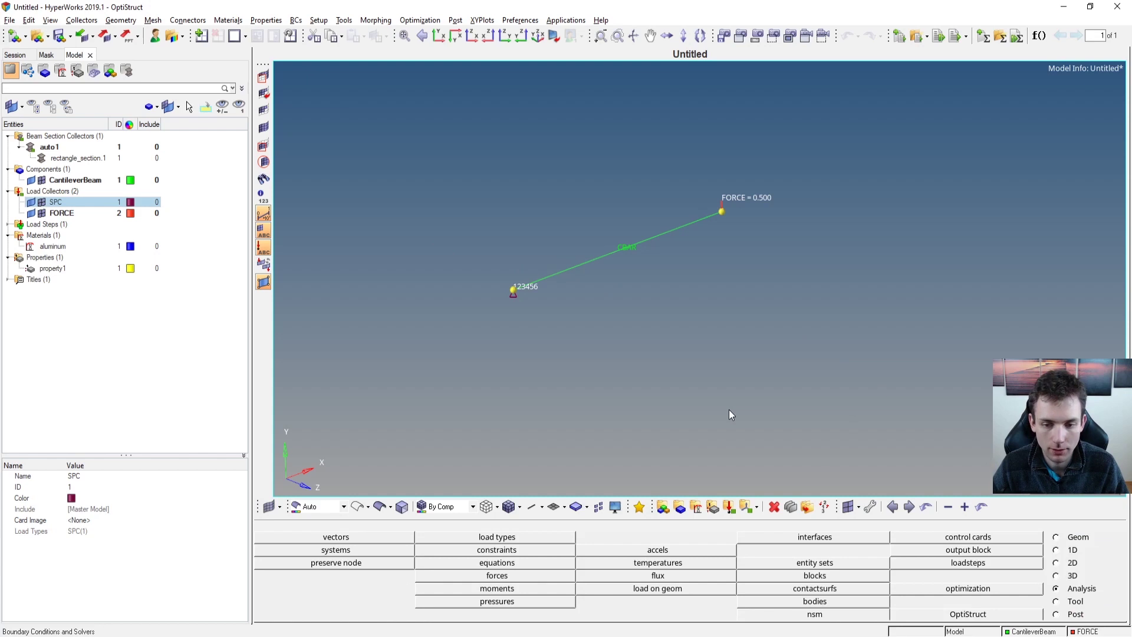
click(52, 268)
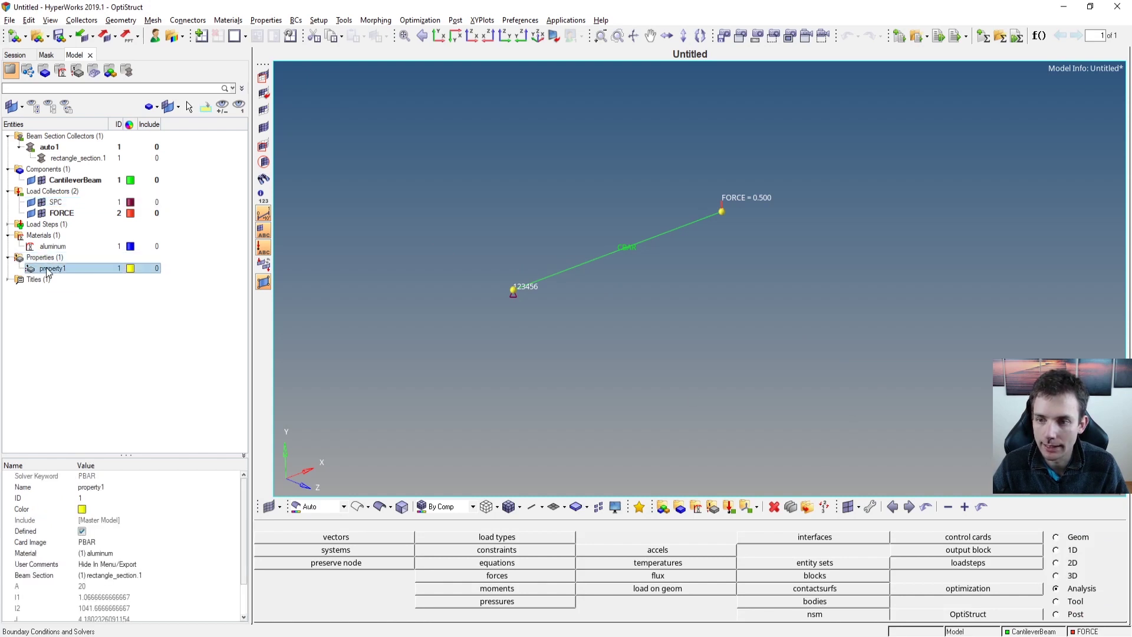
scroll(224, 575, down, 2)
click(82, 598)
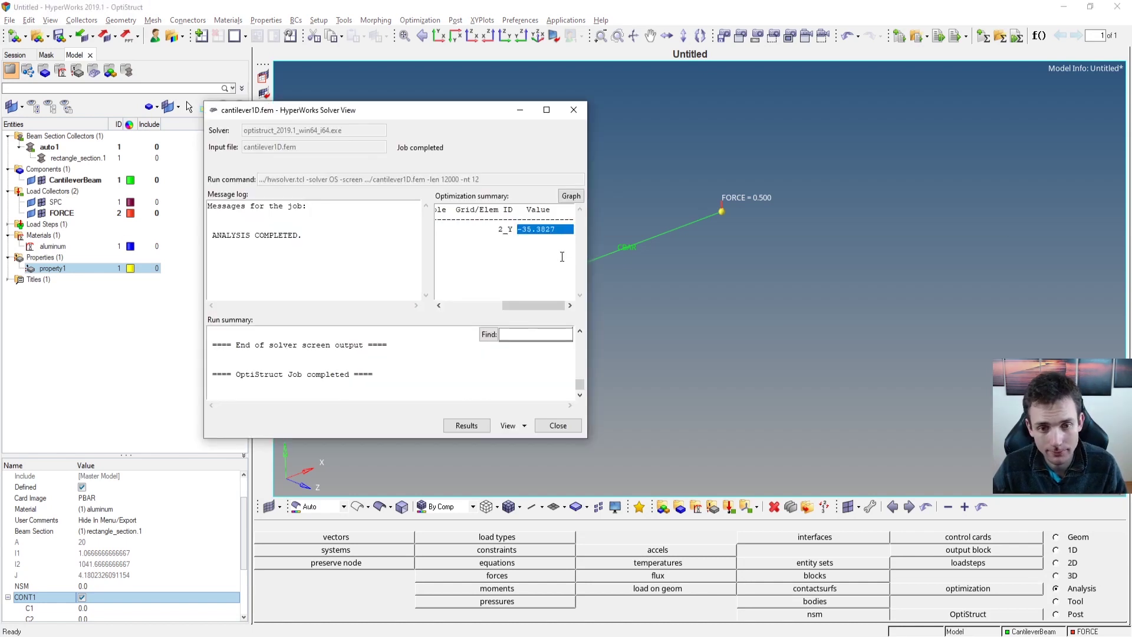
click(785, 147)
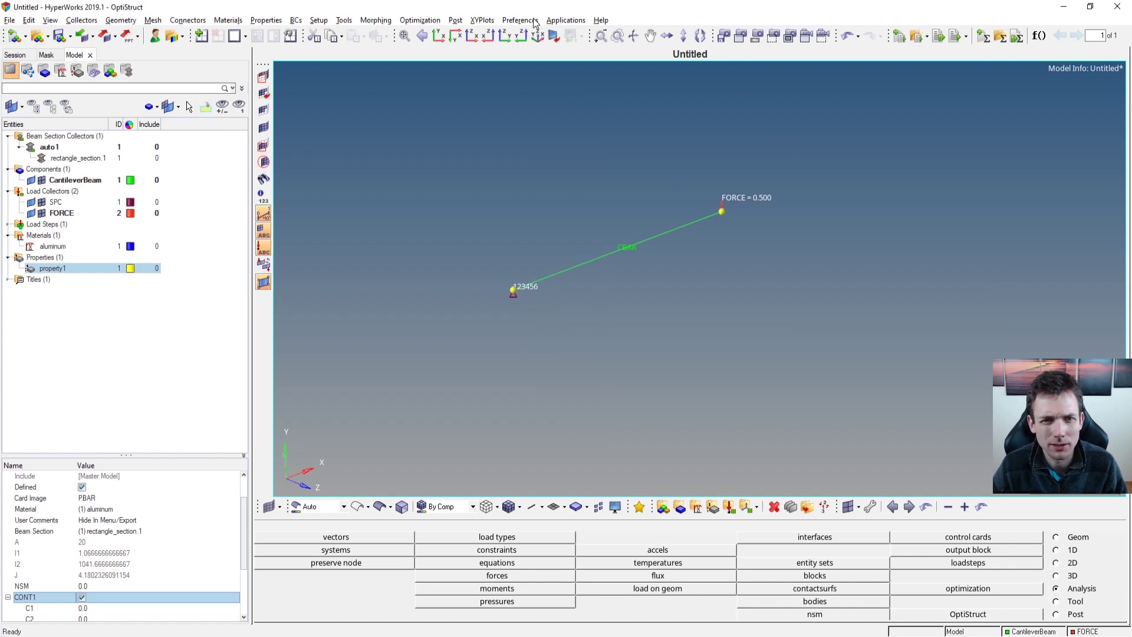
Open the HyperWorks help, search for pbar, and go to the comments of the PBAR reference page.
click(601, 20)
click(613, 31)
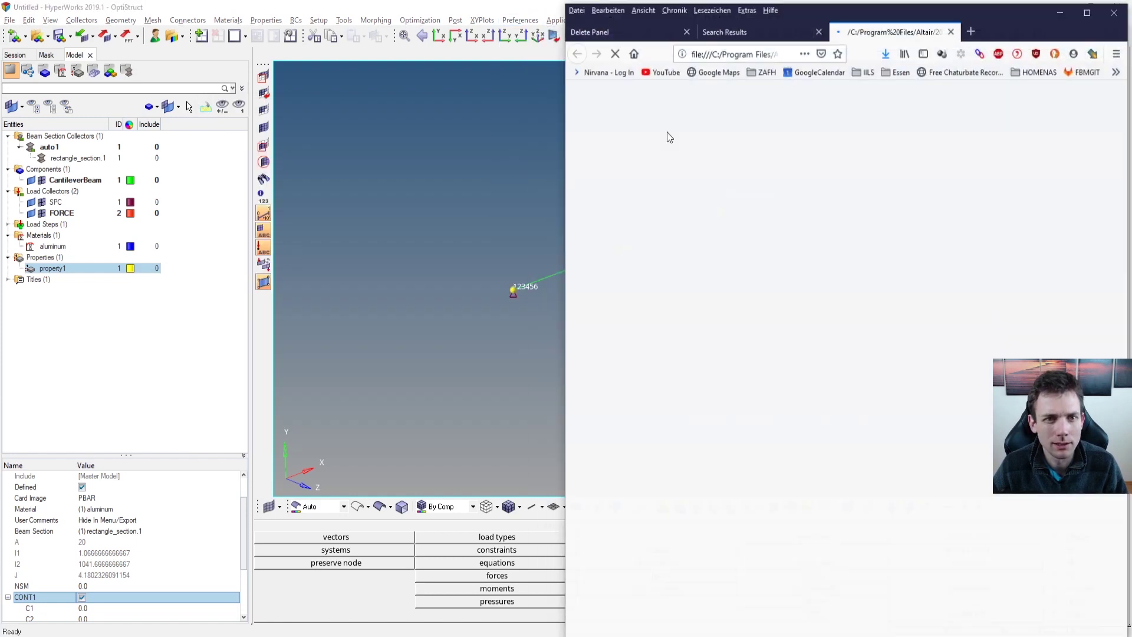
text(p)
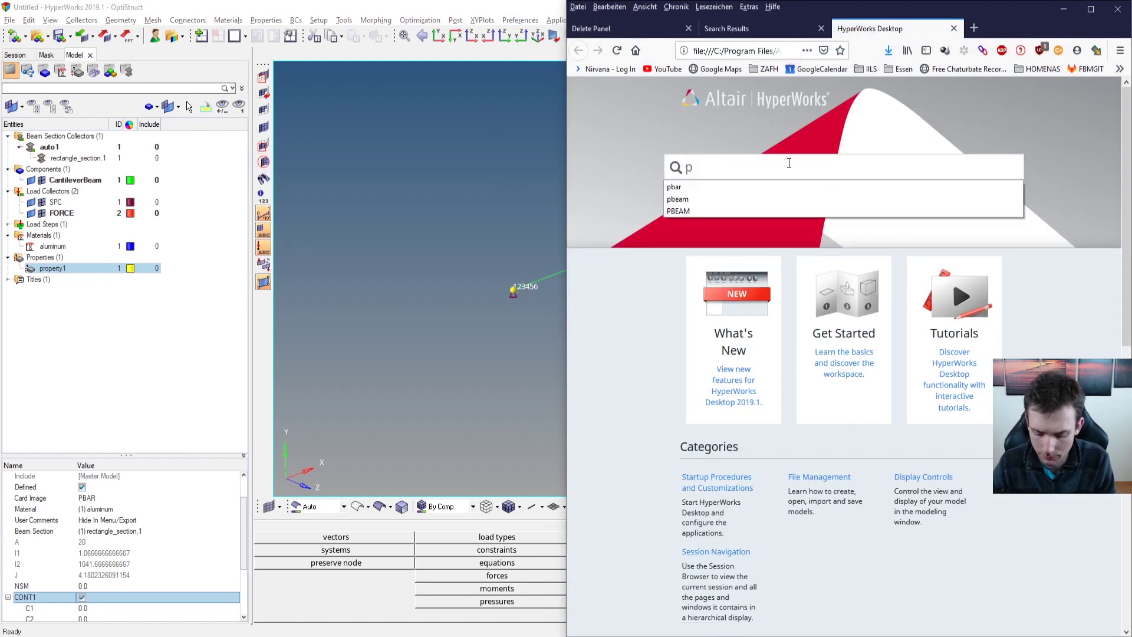
text(bar)
key(Return)
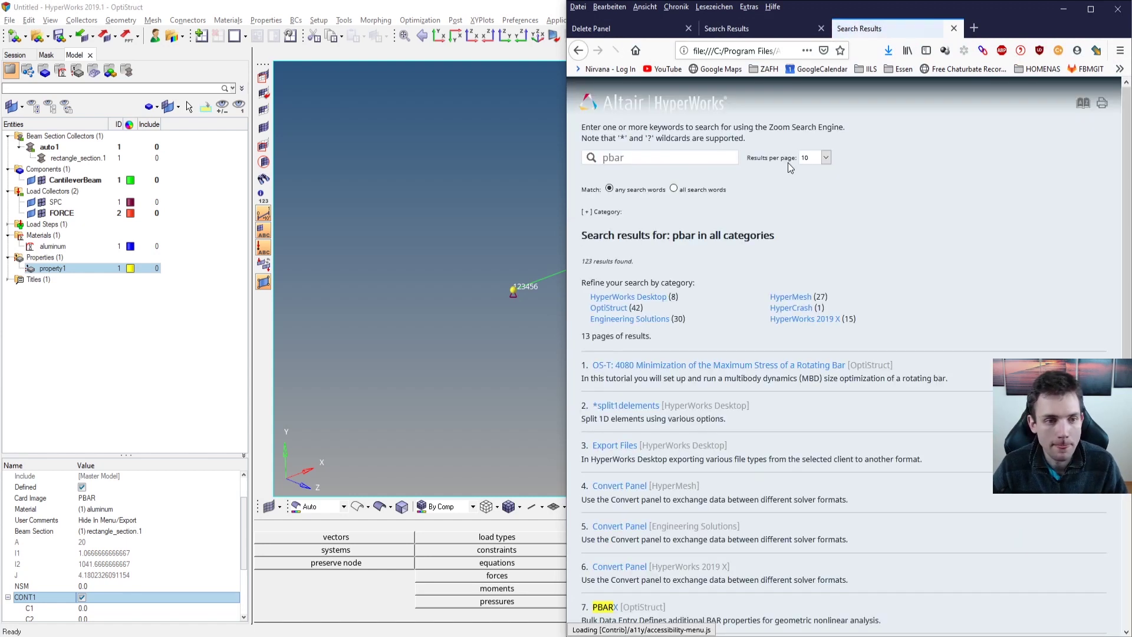
scroll(650, 426, down, 3)
click(606, 490)
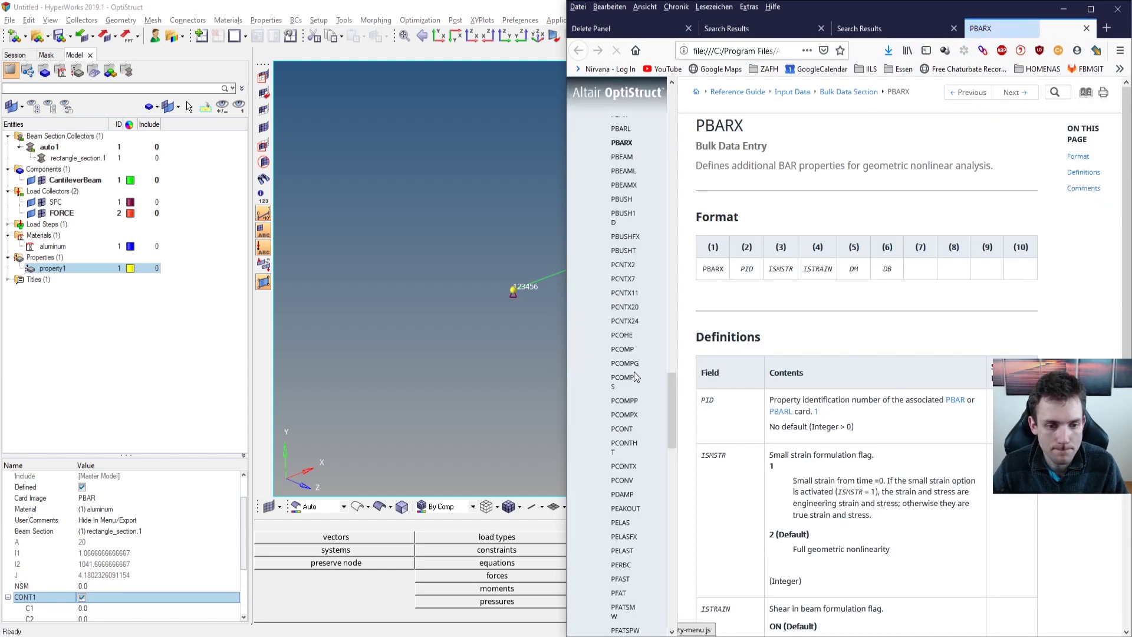
scroll(638, 309, up, 5)
click(635, 312)
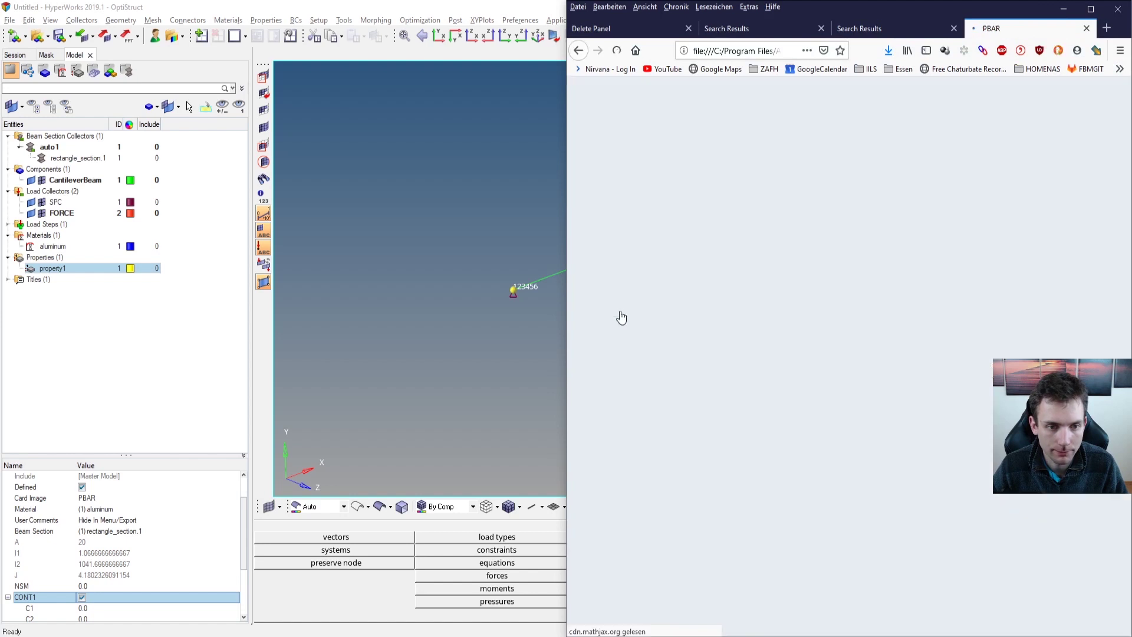
scroll(850, 339, down, 15)
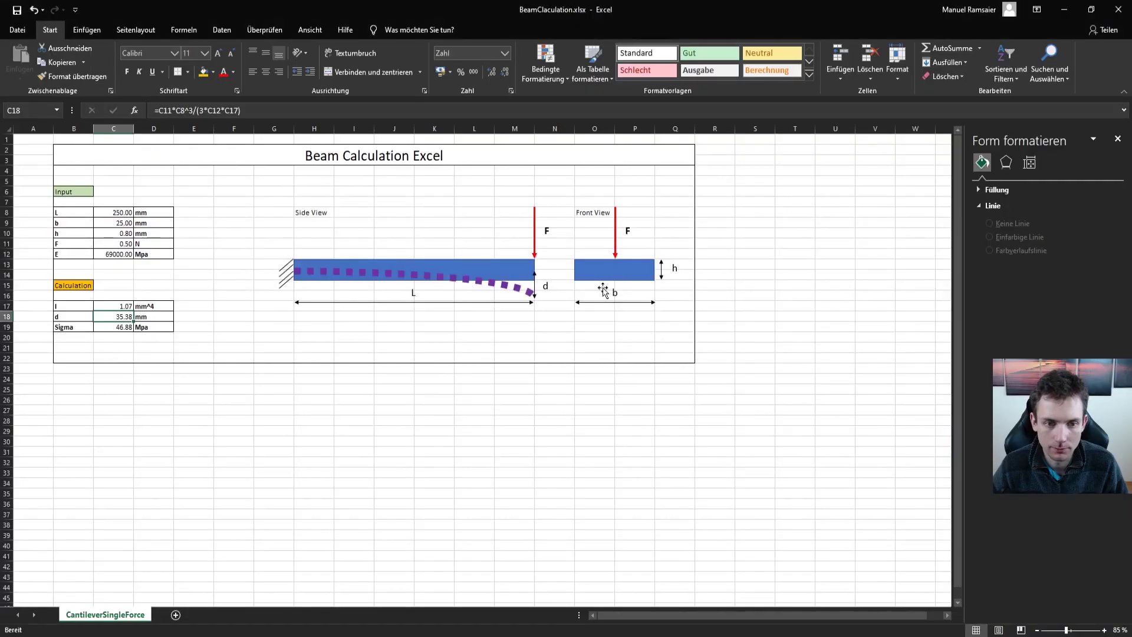
Compare the front view of the beam in the Excel sheet with the bar element coordinate system in the PBAR help.
ctrl+scroll(614, 271, up, 2)
drag(661, 615, 766, 615)
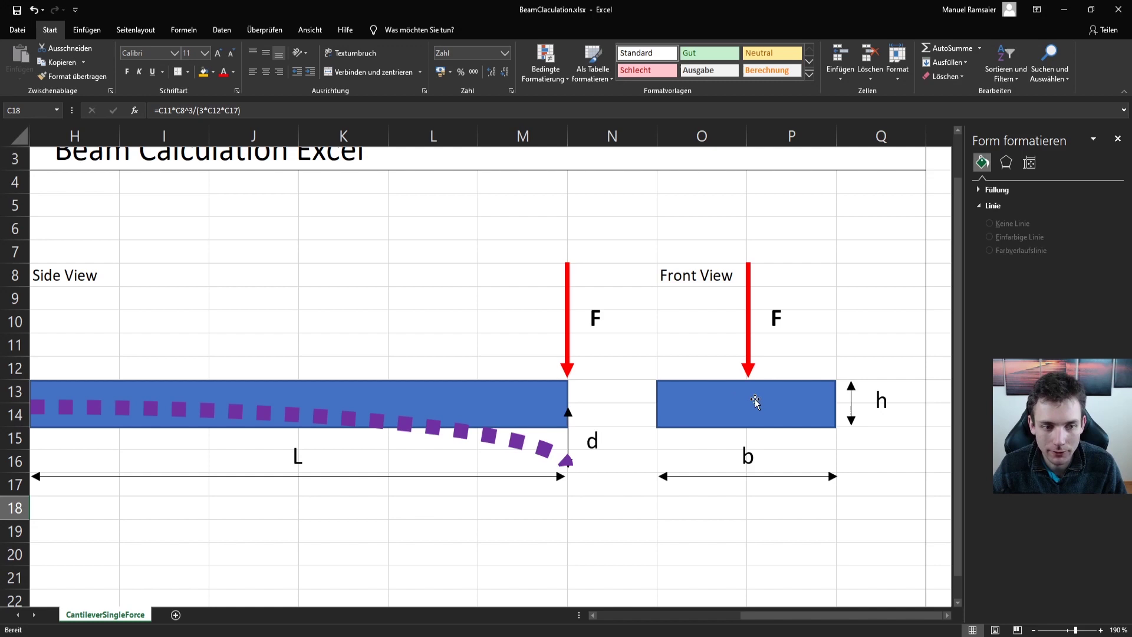
key(alt+Tab)
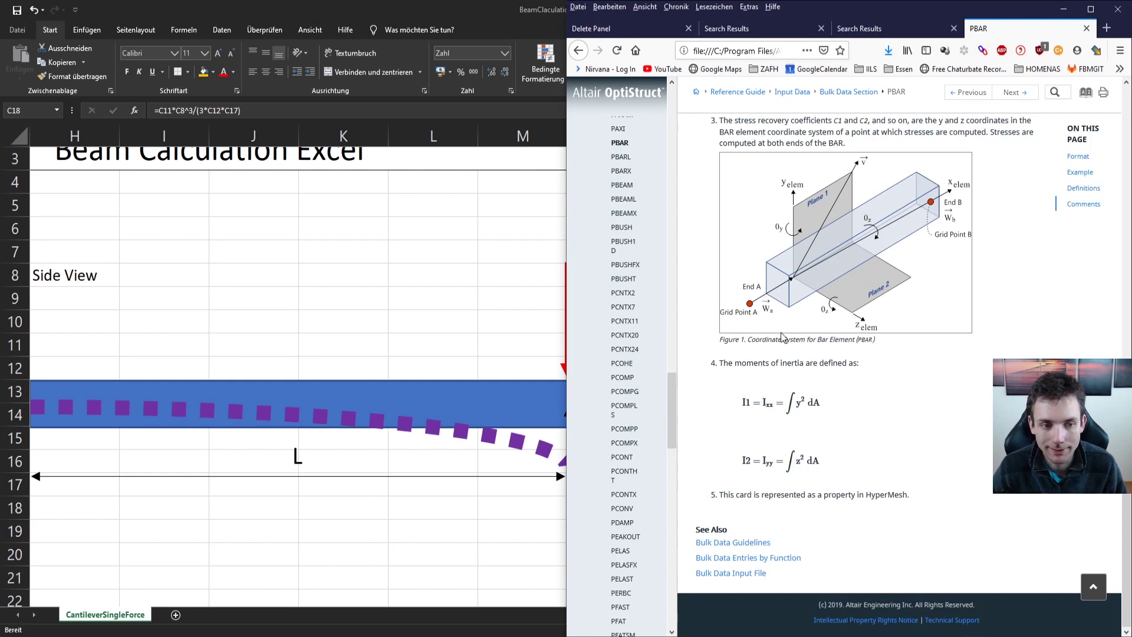
key(alt+Tab)
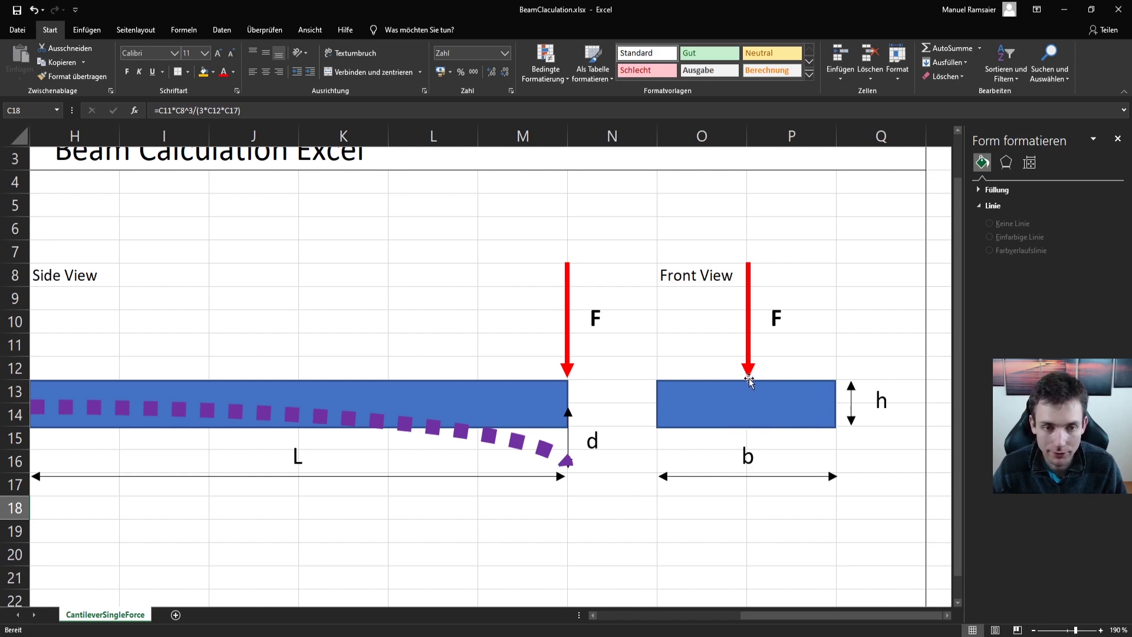
Switch back to HyperWorks and set the CONT1 stress recovery coefficient C1 of property1 to 0.4.
key(alt+Tab)
key(alt+Tab)
key(alt+Tab)
key(alt+Tab)
click(448, 374)
drag(242, 536, 241, 571)
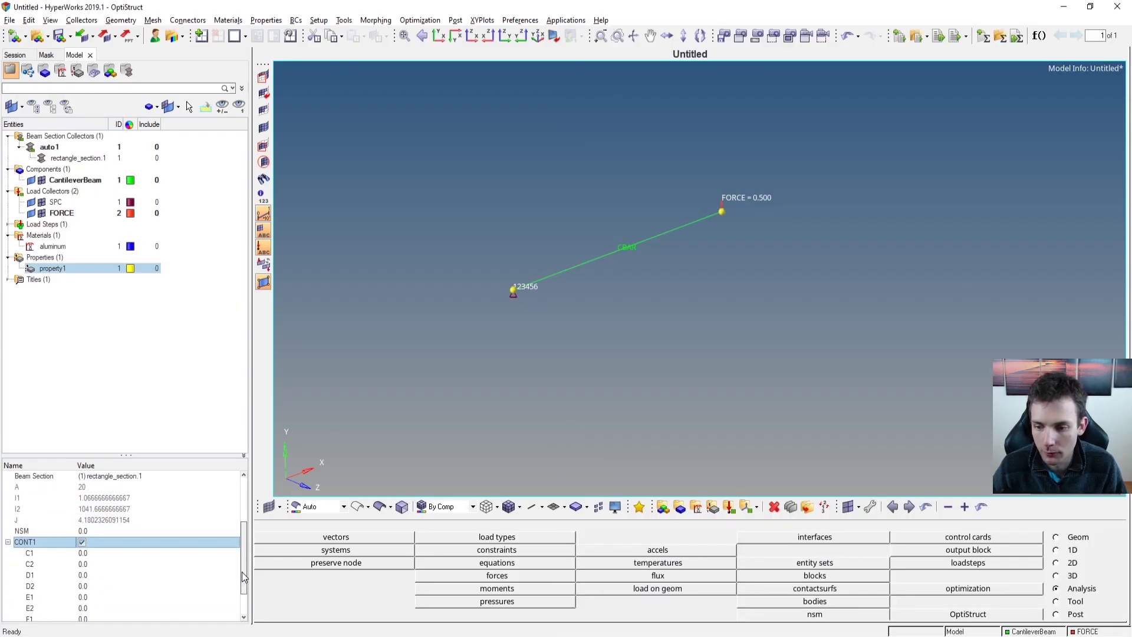
click(118, 542)
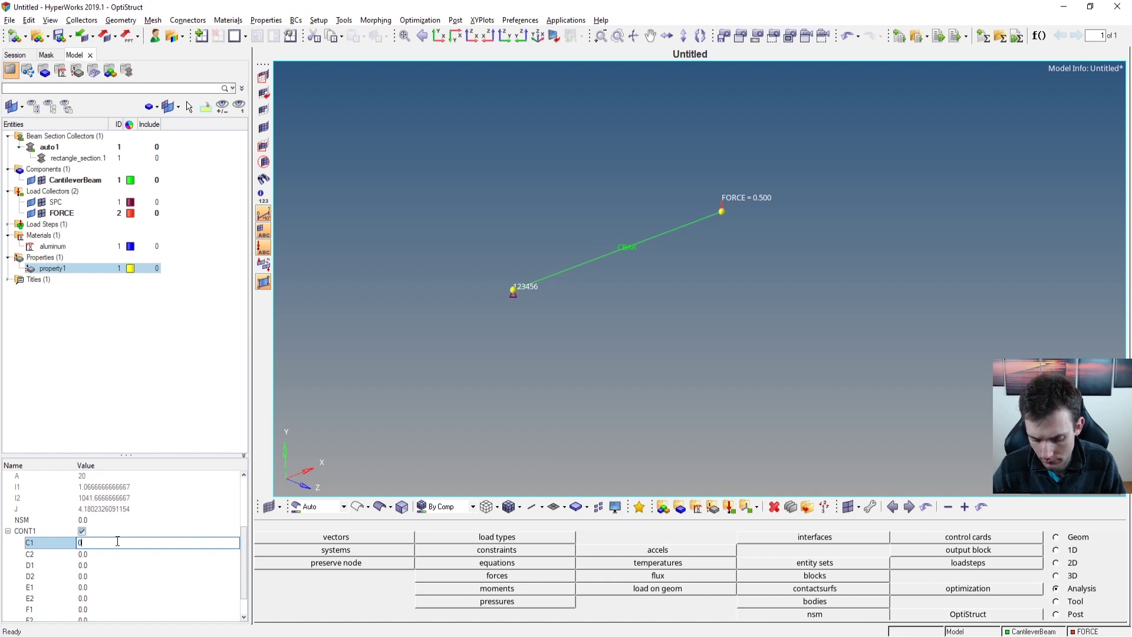
key(Return)
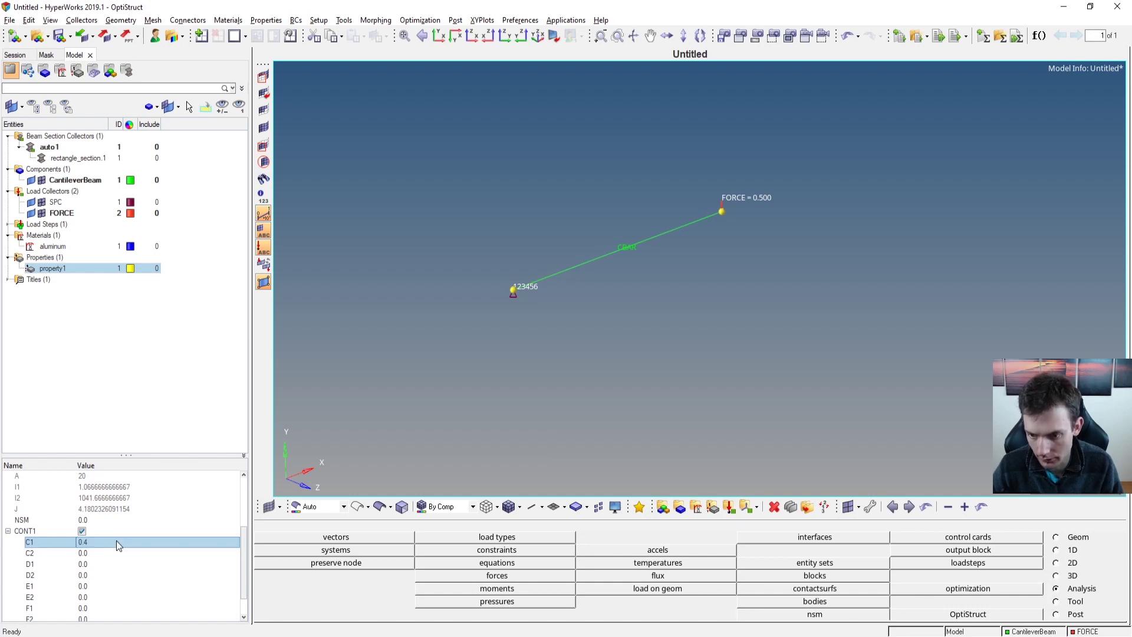
Rerun the OptiStruct analysis with cantilever1D.fem as the input file.
click(82, 377)
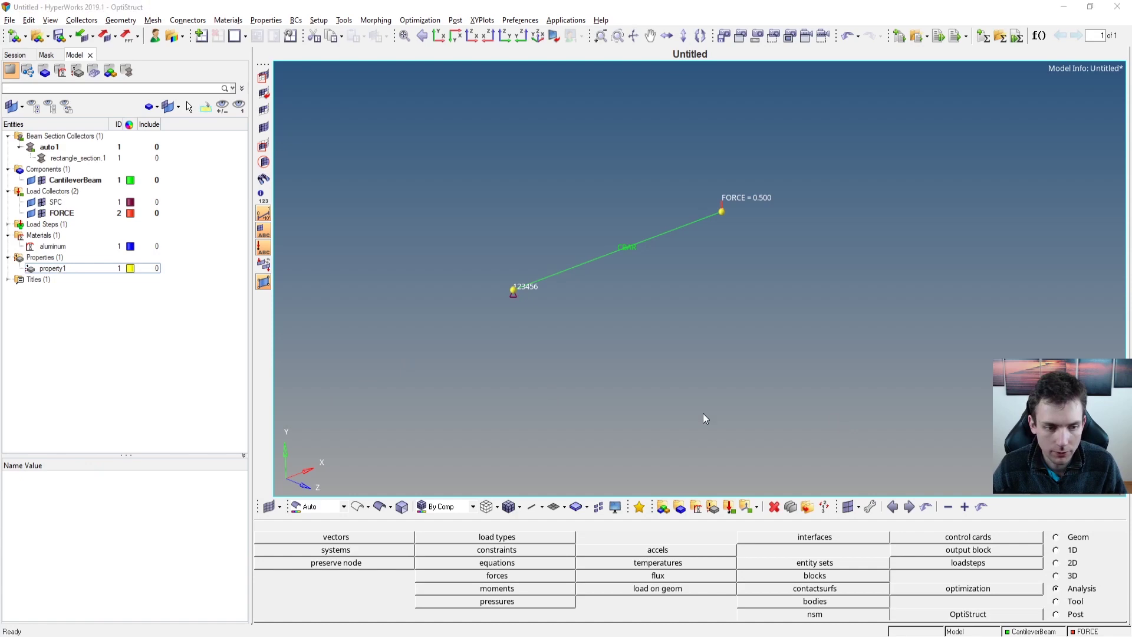
key(alt+Tab)
click(905, 317)
key(alt+Tab)
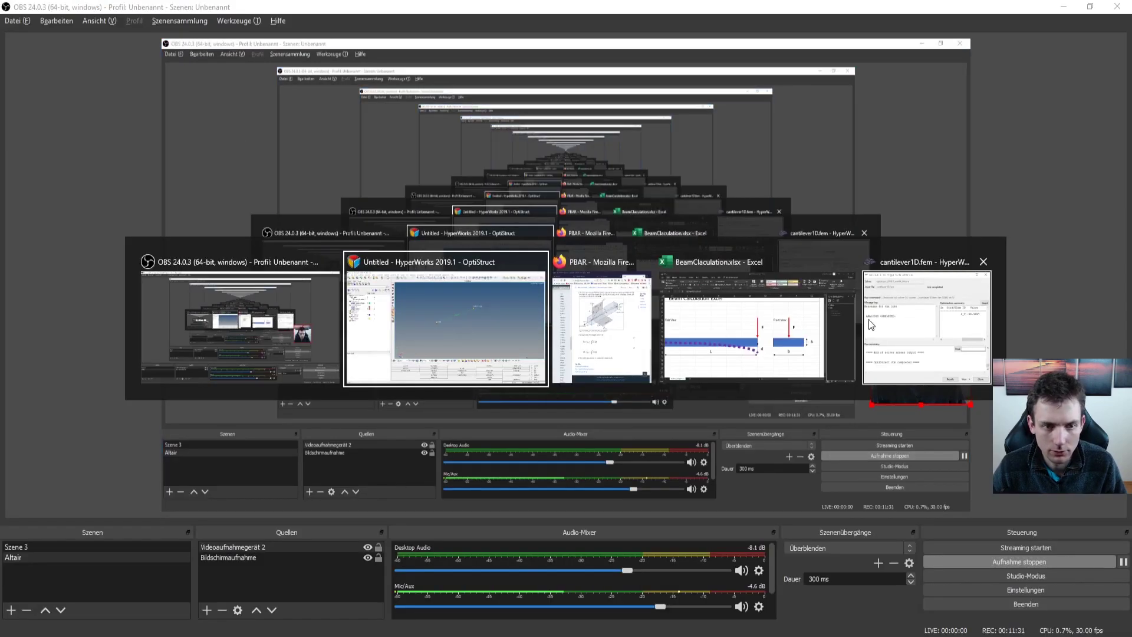
click(402, 327)
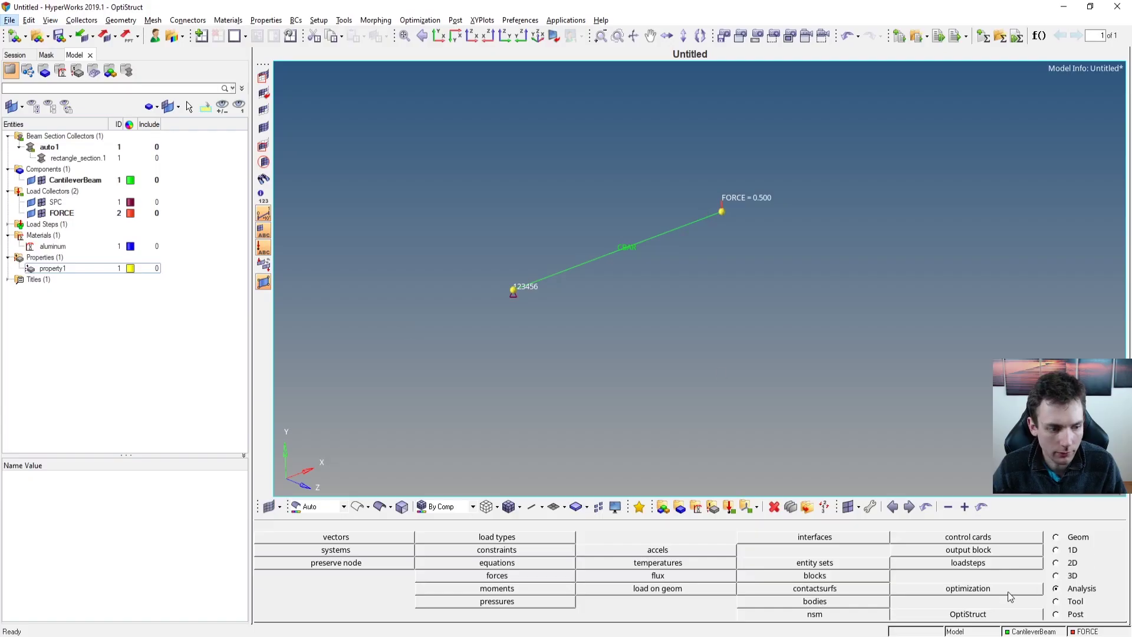
click(1002, 613)
click(1056, 536)
click(674, 577)
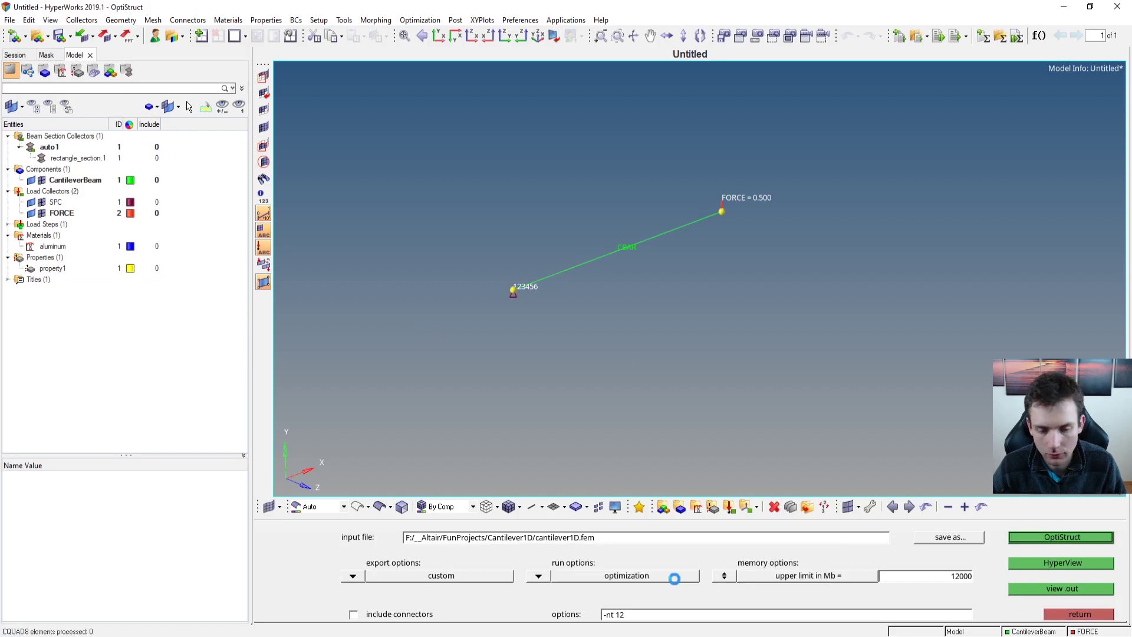
Review the CONT1 stress recovery coefficients of property1, checking C1 and C2.
click(53, 268)
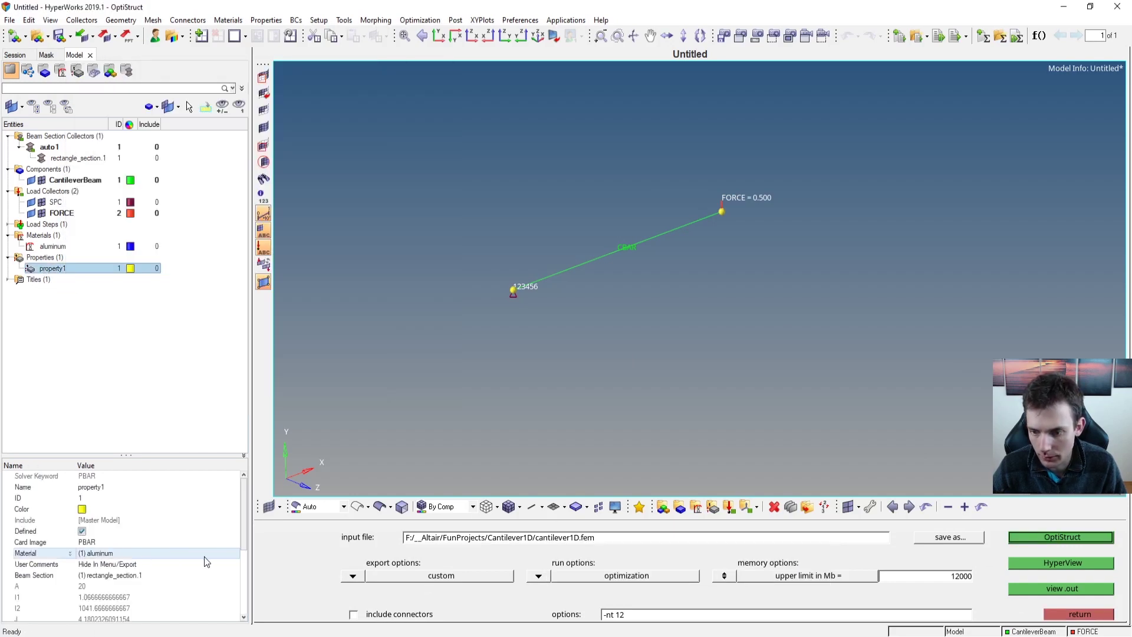
scroll(118, 554, down, 4)
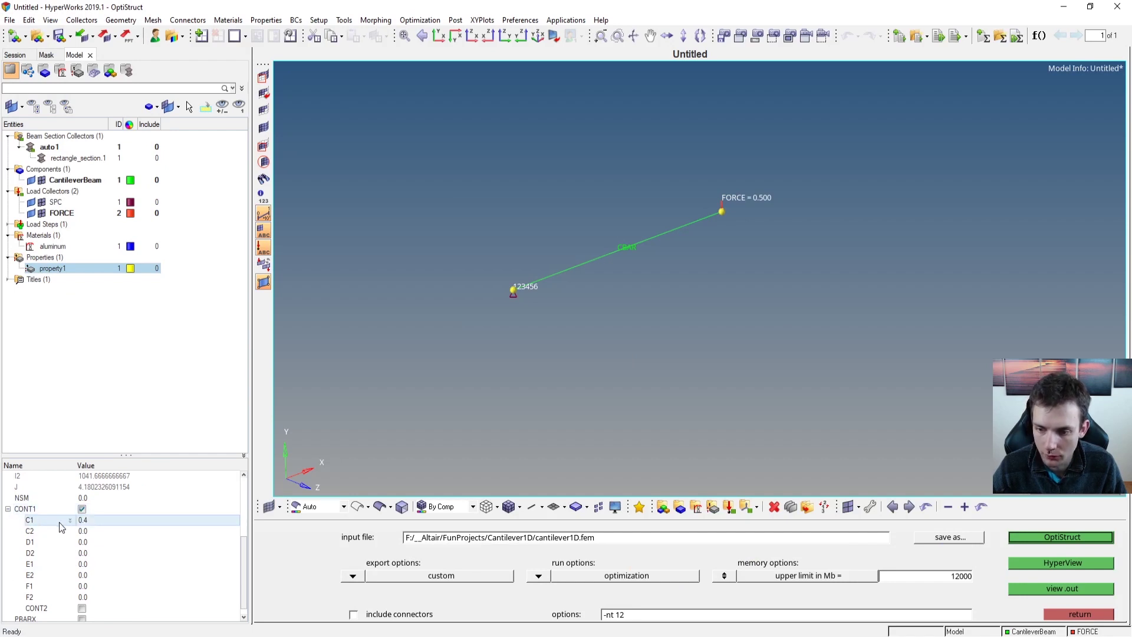
mouse_move(29, 529)
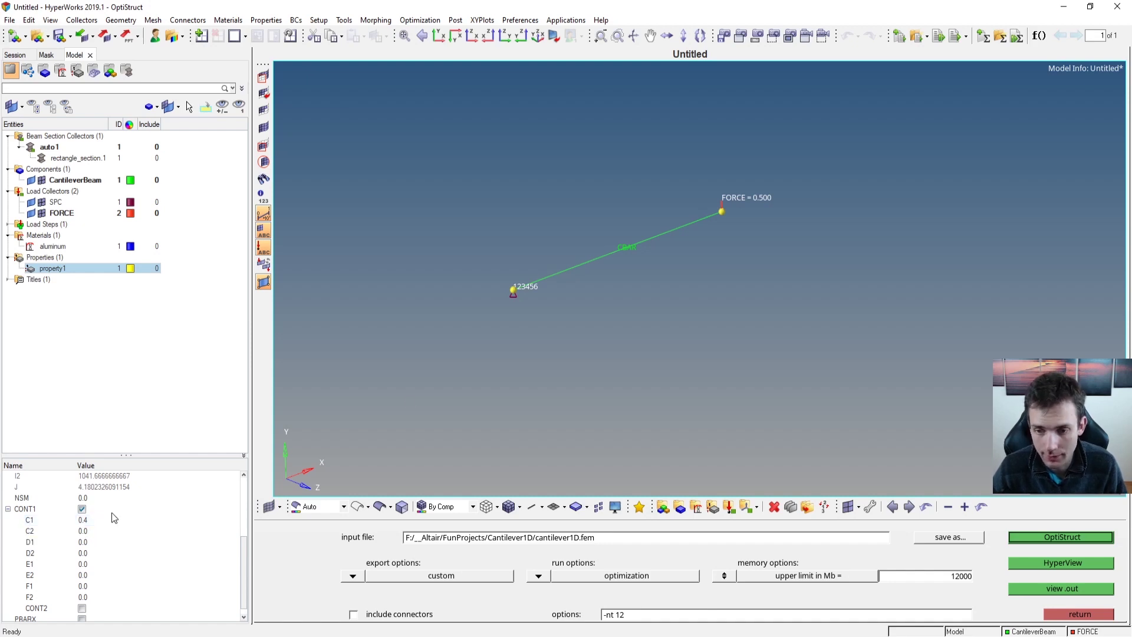
Go to the PBAR help page and read the stress recovery coefficient definition, its comments and the card format.
key(alt+Tab)
key(alt+Tab)
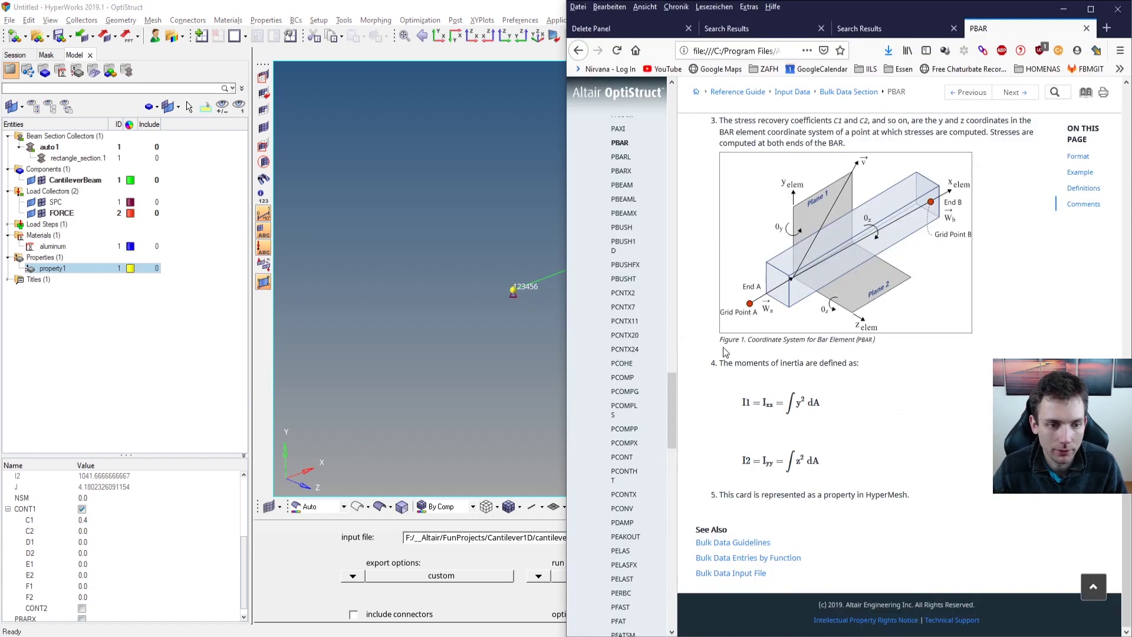
scroll(831, 335, up, 6)
scroll(831, 334, up, 4)
scroll(819, 360, down, 3)
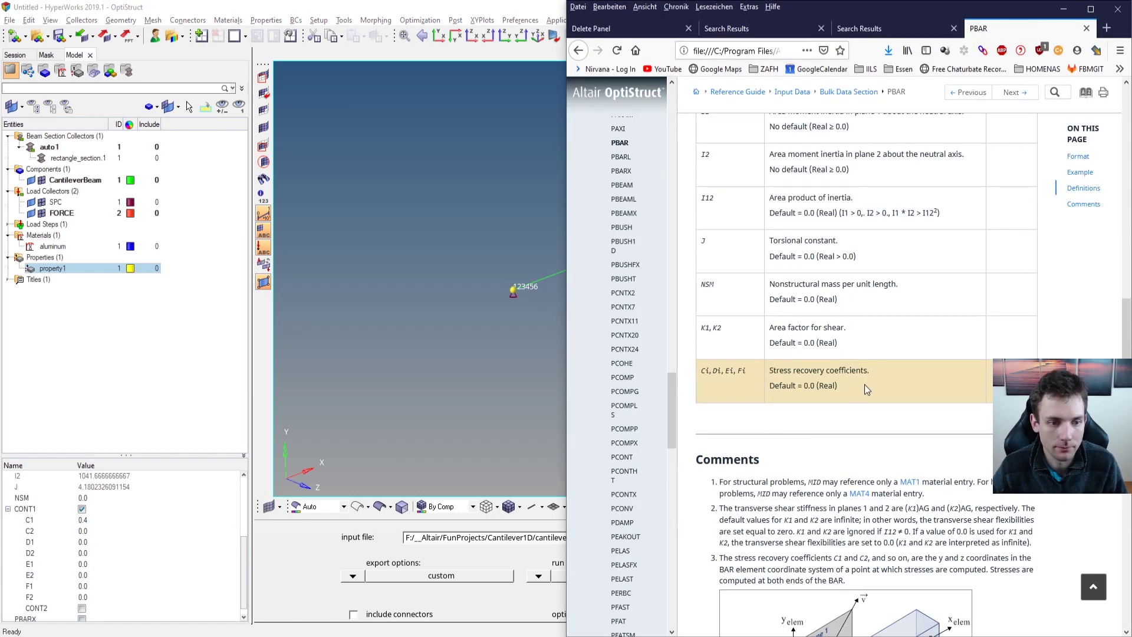
scroll(864, 384, up, 5)
scroll(864, 385, down, 4)
scroll(861, 381, up, 10)
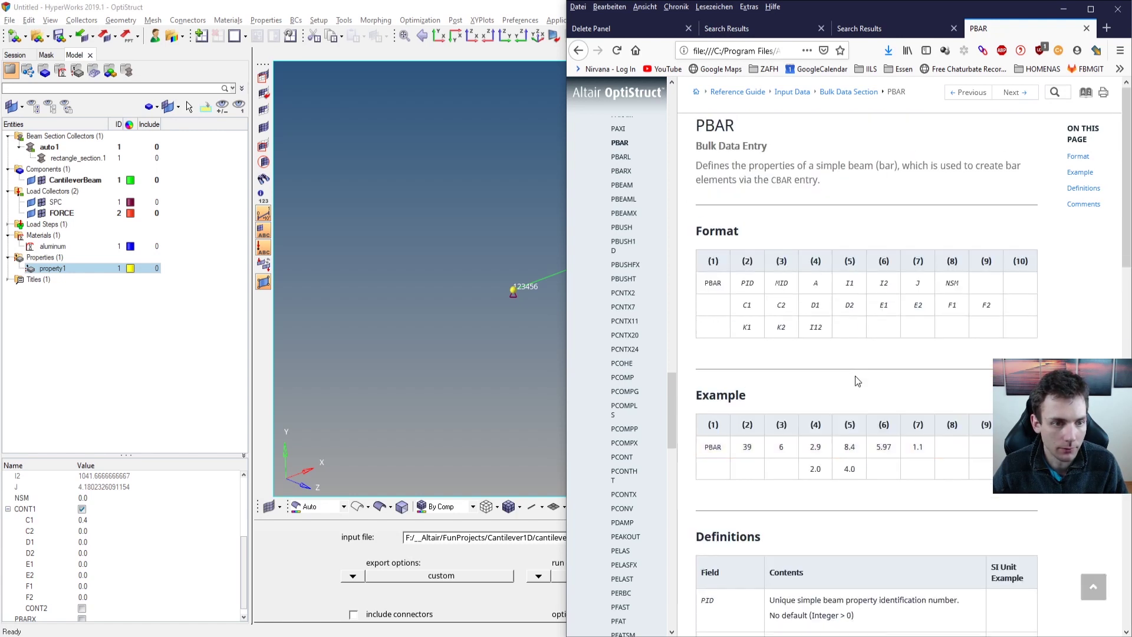
drag(708, 129, 735, 128)
Switch back to HyperWorks, open the cantilever1D results in HyperView and examine the beam from several angles.
key(alt+Tab)
key(alt+Tab)
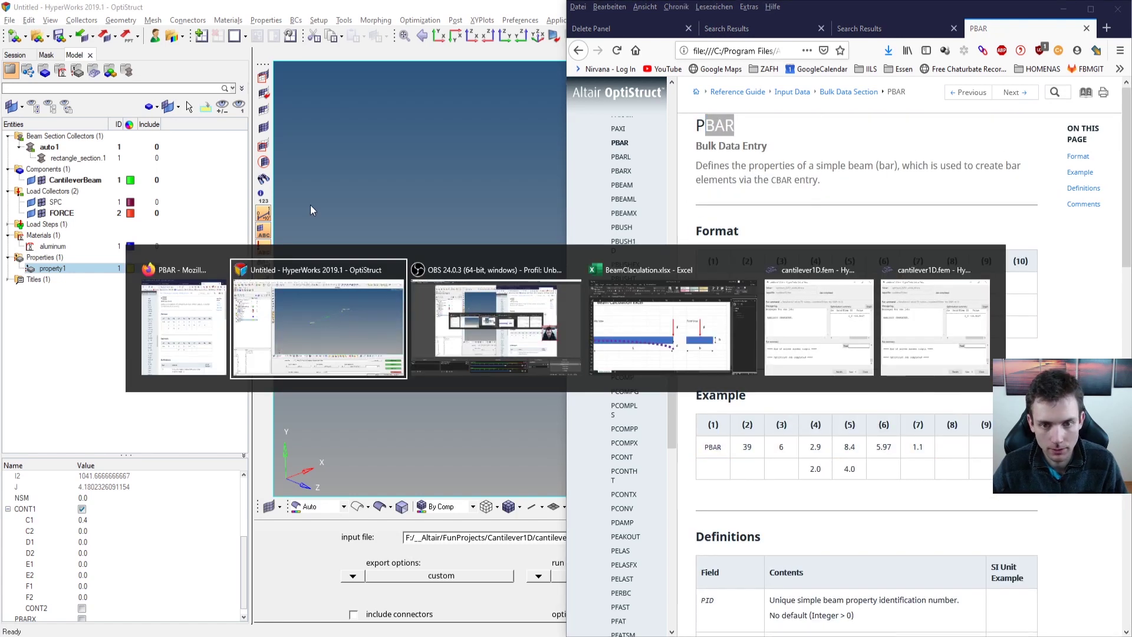
click(355, 298)
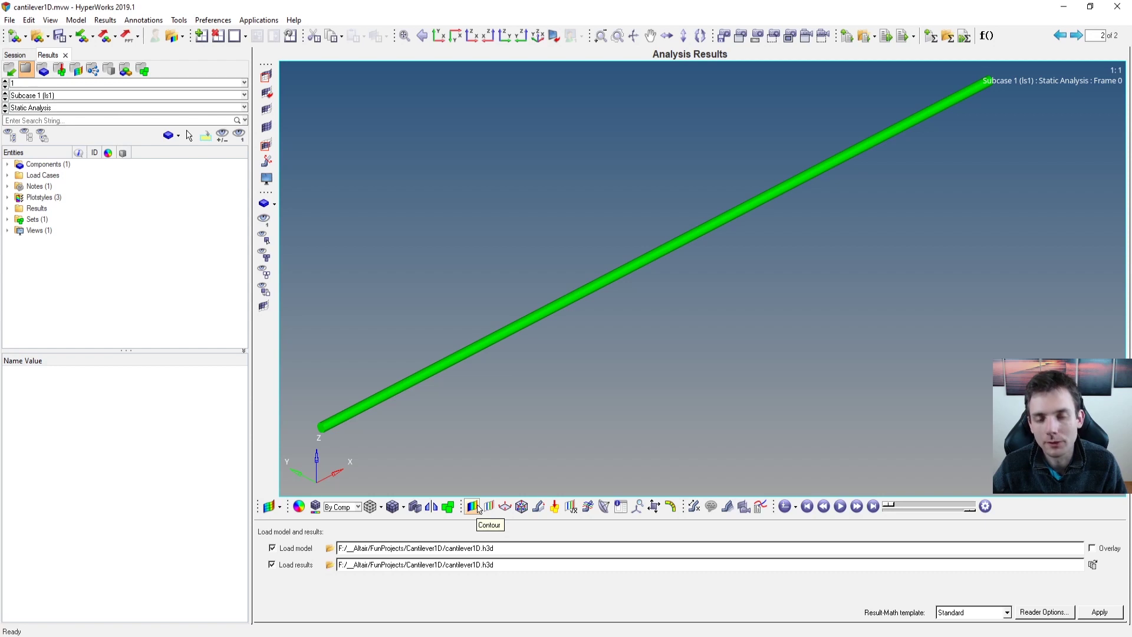
ctrl+right_drag(680, 259, 725, 258)
scroll(796, 222, down, 1)
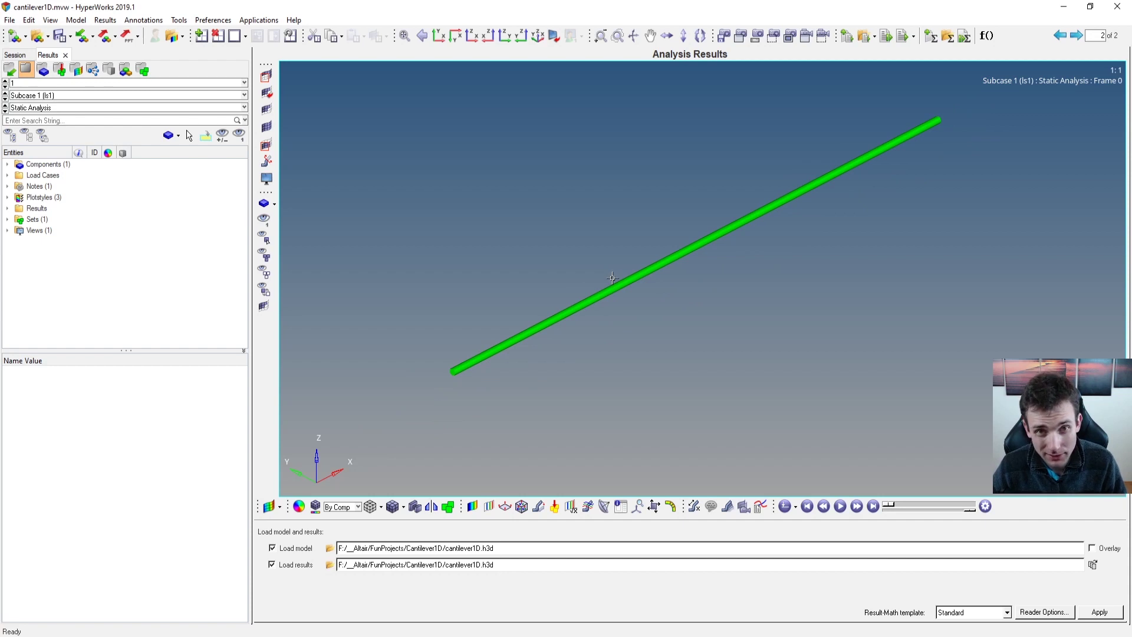
mouse_move(612, 278)
ctrl+mouse_down()
mouse_move(553, 288)
mouse_move(591, 269)
ctrl+mouse_up()
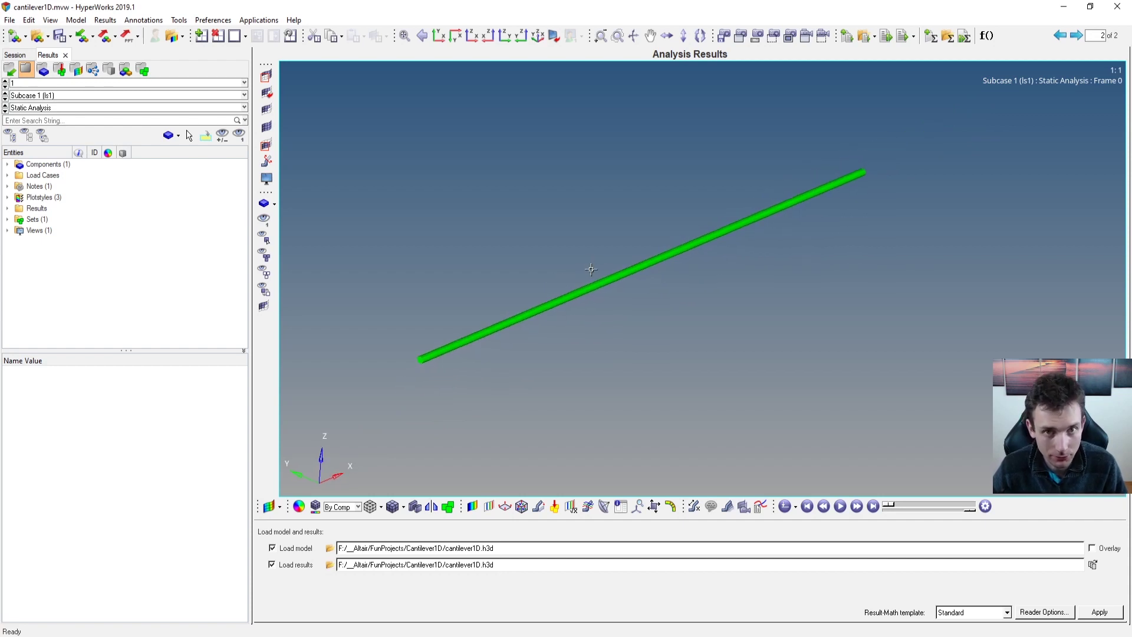
ctrl+drag(484, 290, 587, 279)
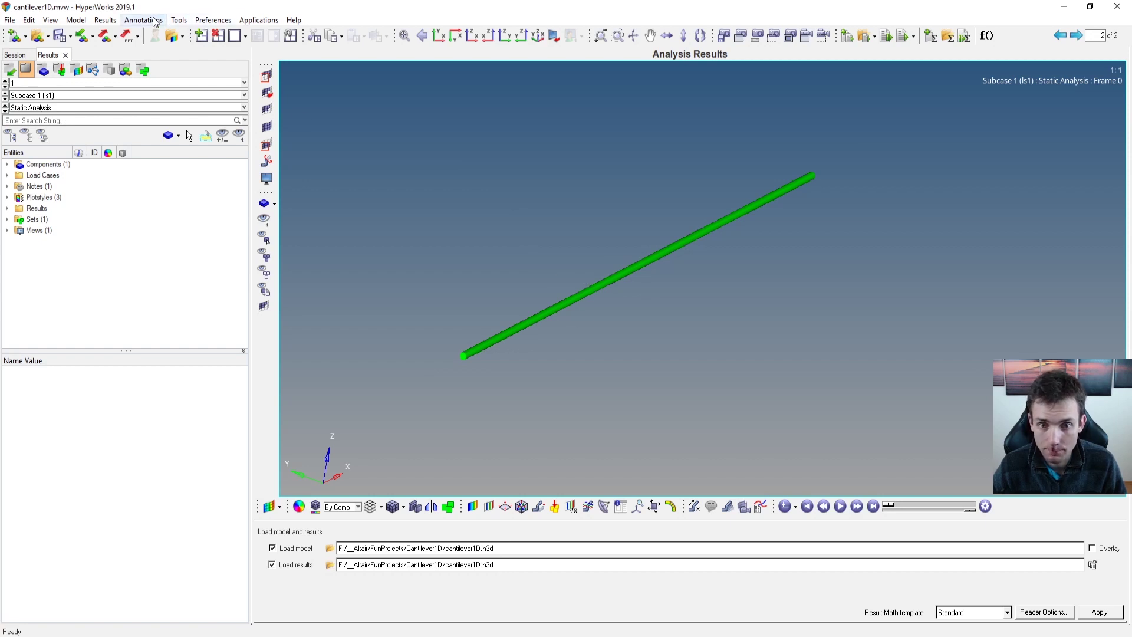
Choose Cylinder as the element mark for BAR elements in the visualization options.
click(210, 20)
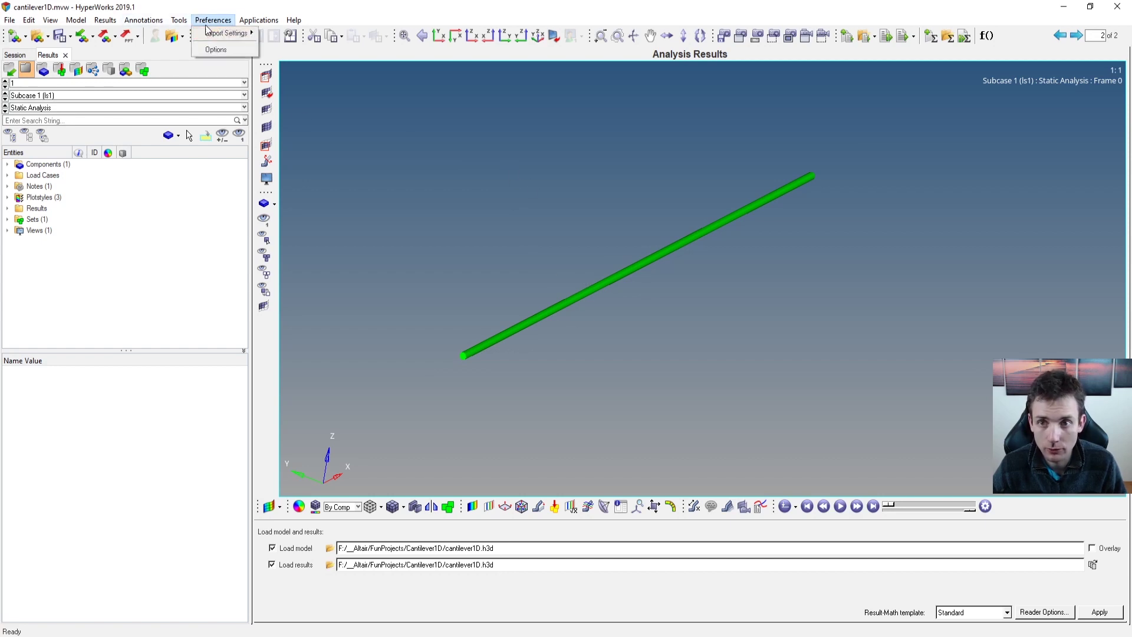
click(218, 50)
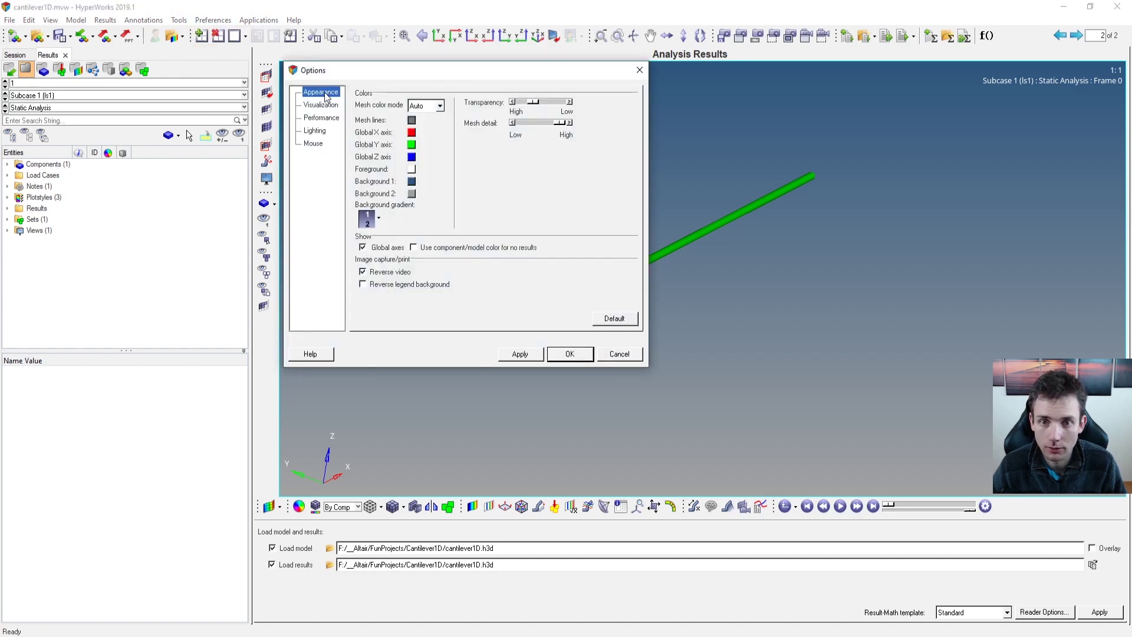
click(322, 104)
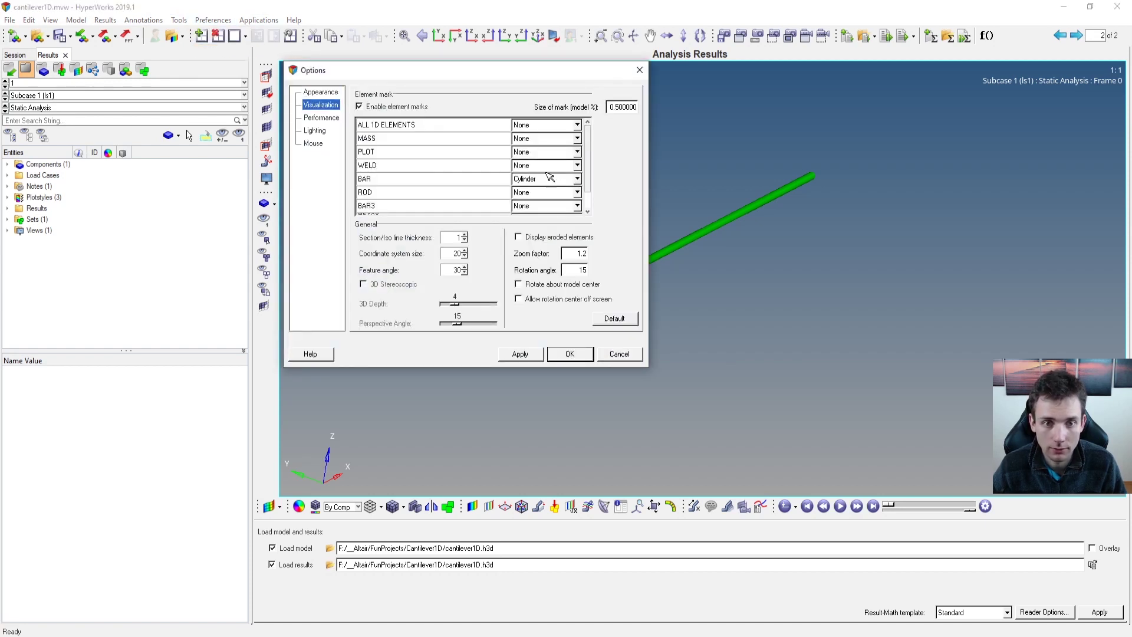
click(577, 179)
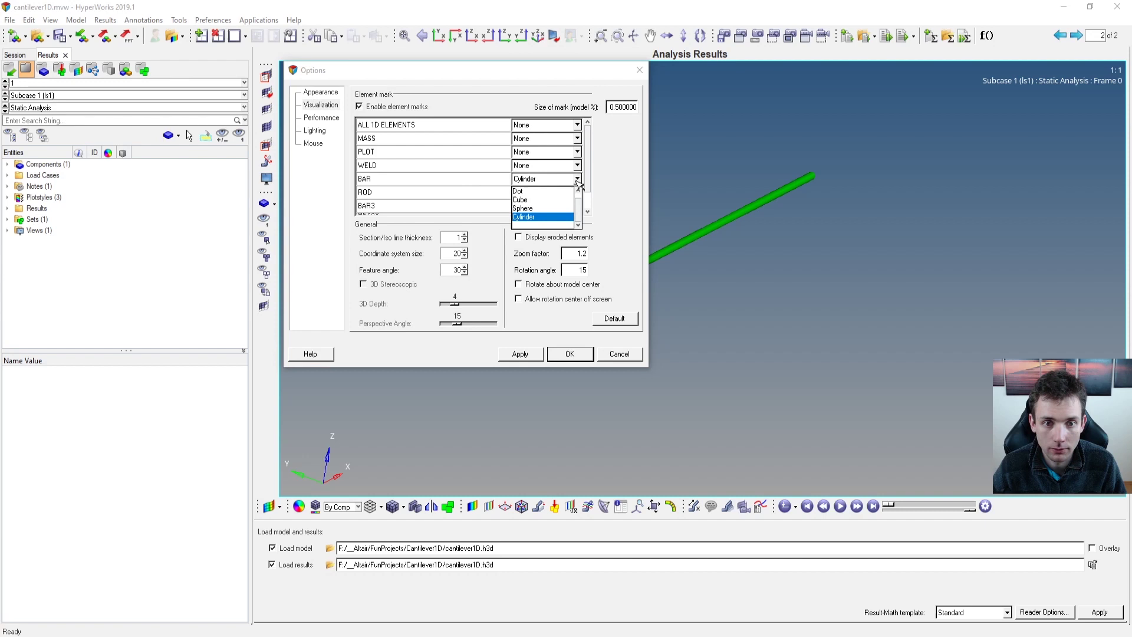
click(543, 218)
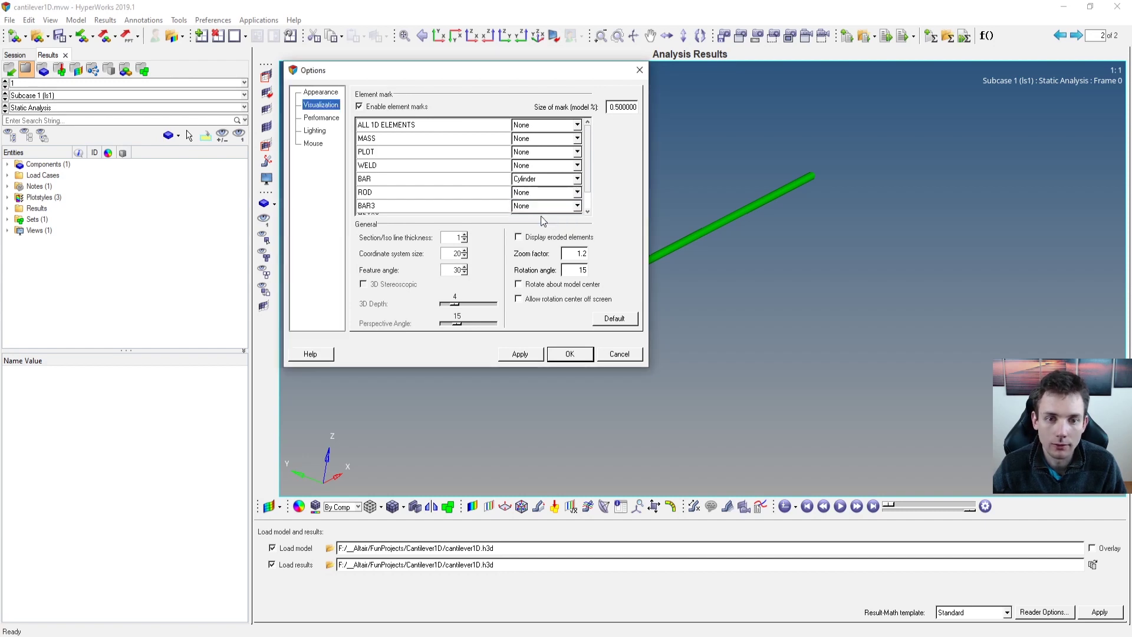
click(569, 353)
Display a contour plot of the displacement magnitude on the beam.
ctrl+drag(499, 285, 483, 488)
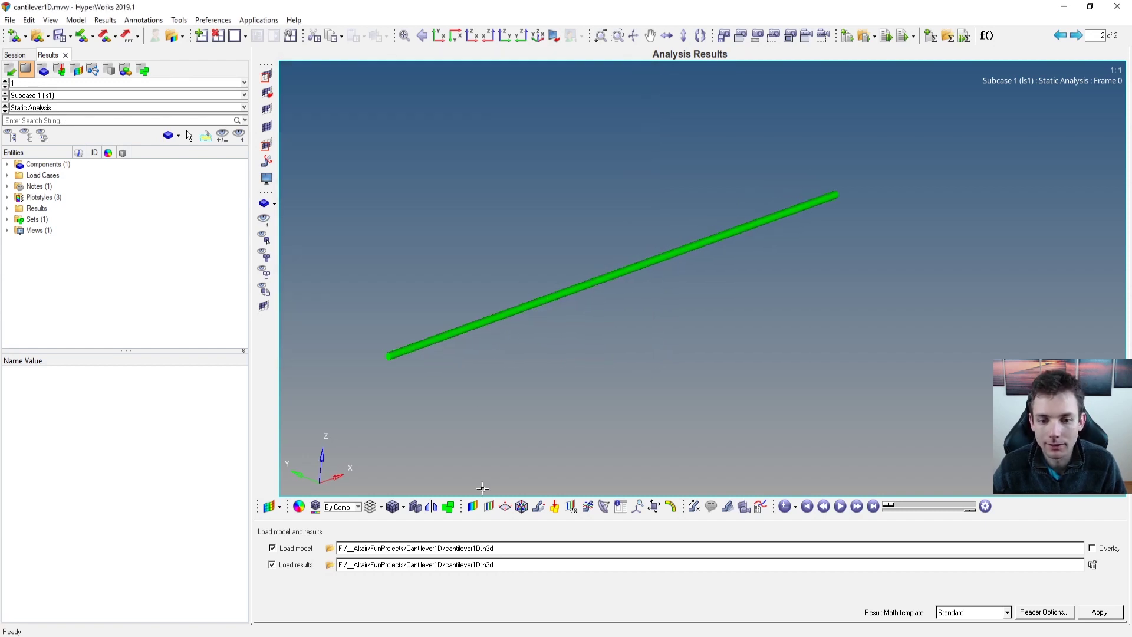
click(472, 506)
click(589, 610)
mouse_move(613, 297)
ctrl+mouse_down()
mouse_move(631, 281)
mouse_move(619, 291)
ctrl+mouse_up()
Set the BAR element mark to None in the visualization options and apply it to the contour plot.
click(213, 20)
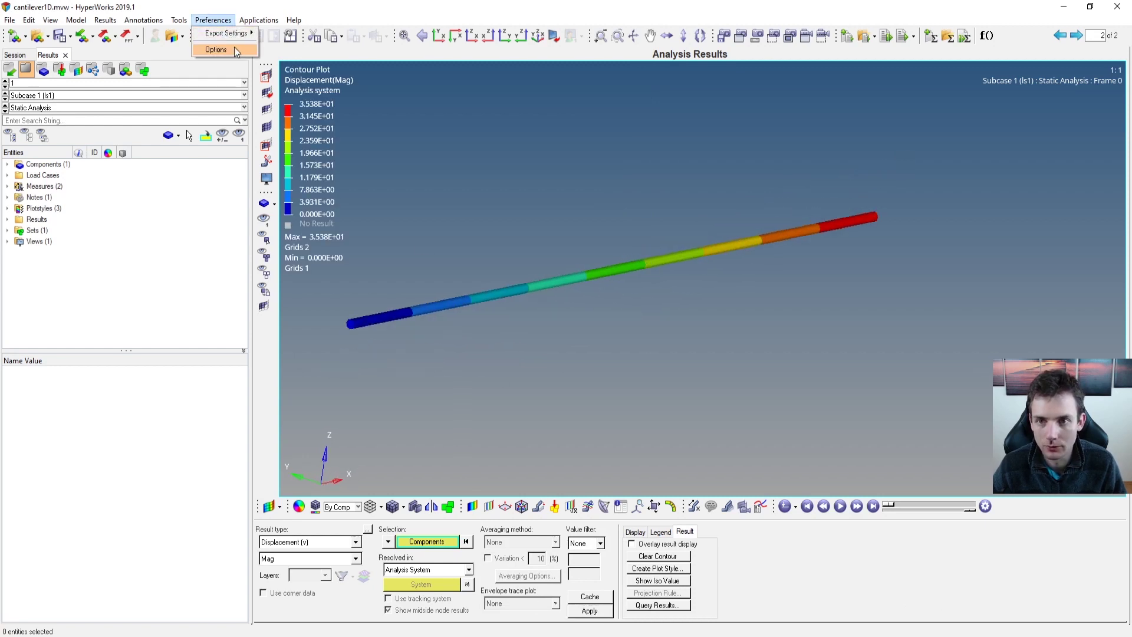
click(235, 50)
click(577, 178)
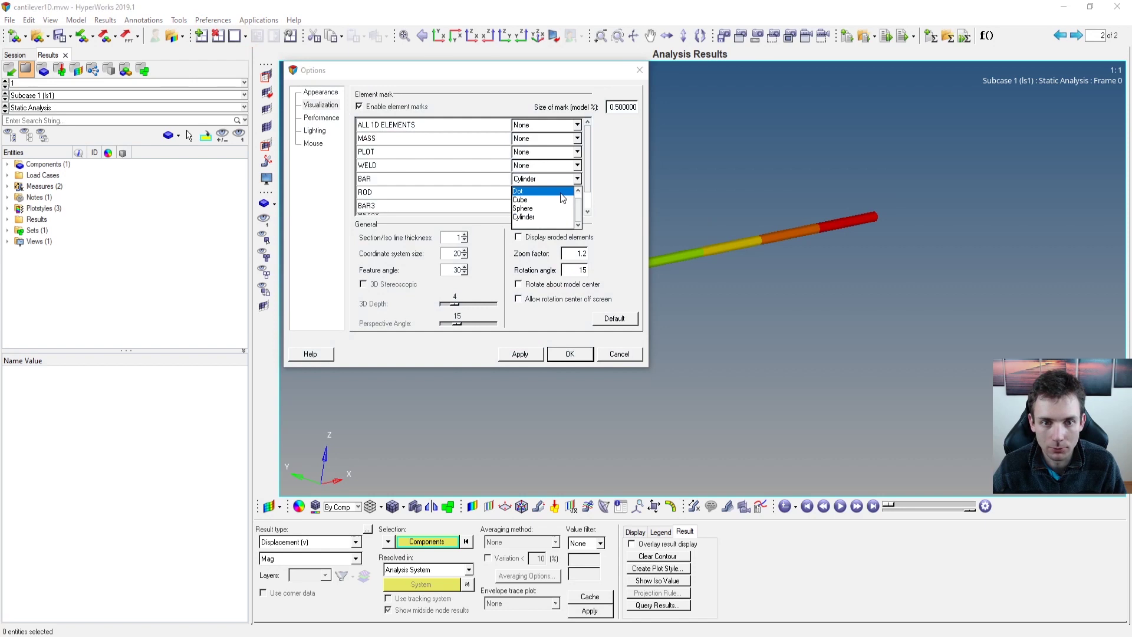
click(560, 199)
click(520, 354)
drag(488, 75, 473, 113)
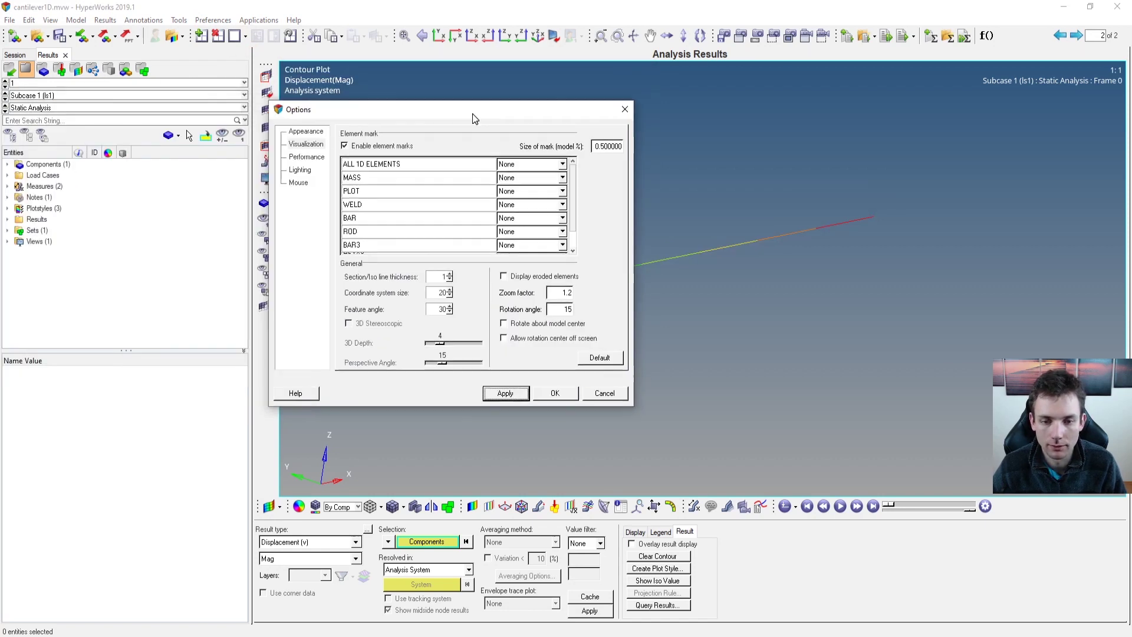
Set the BAR element mark back to Cylinder and accept the options.
click(553, 219)
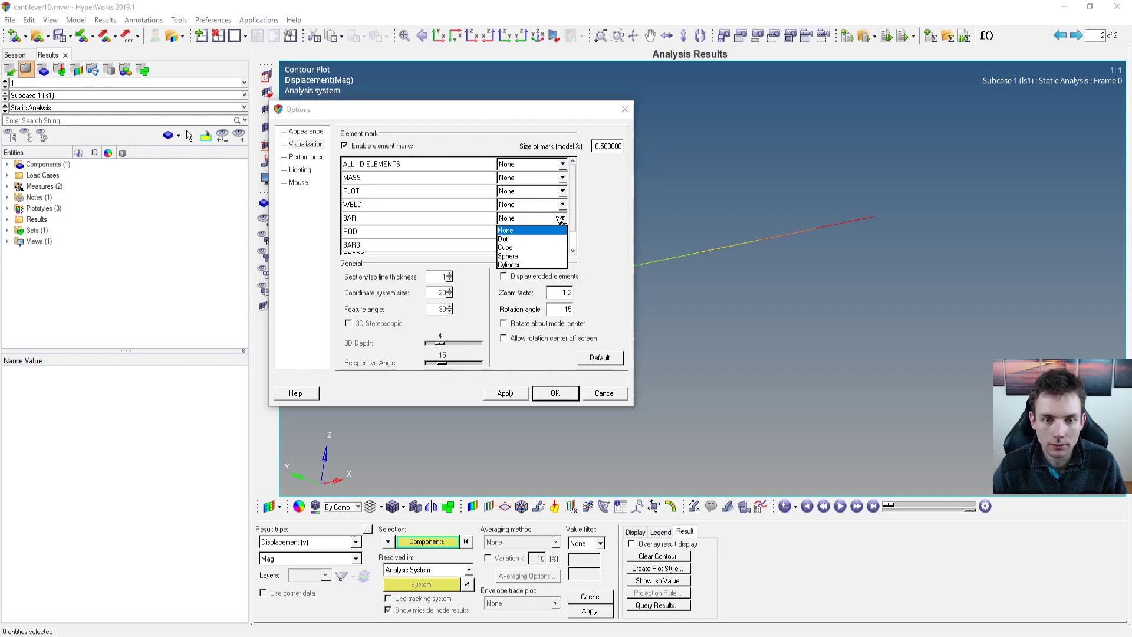
click(540, 257)
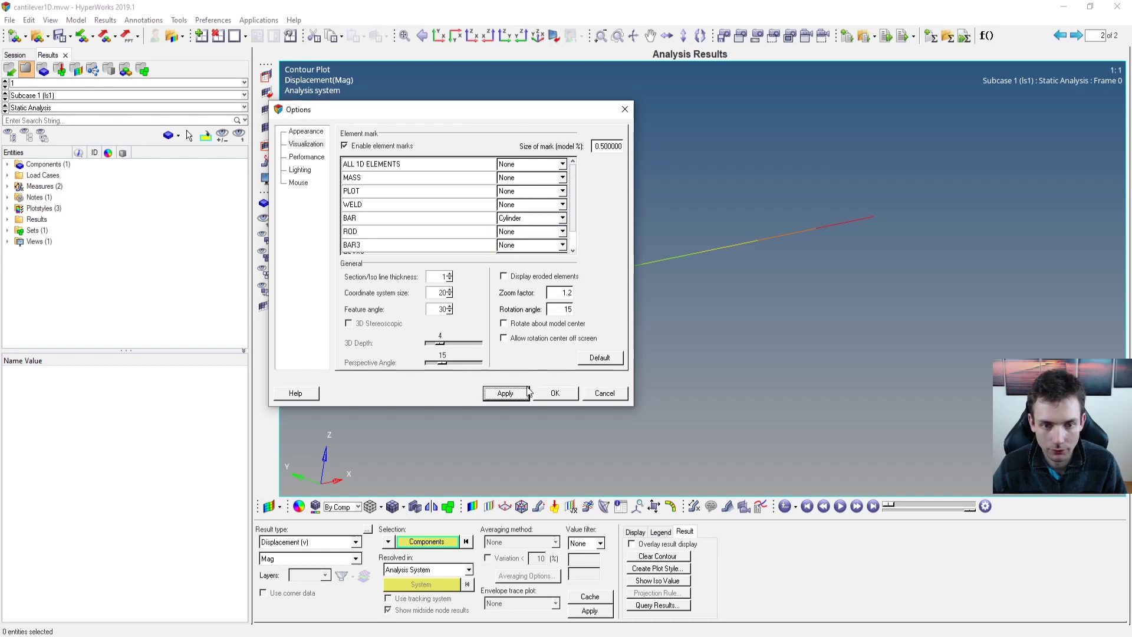
click(524, 393)
click(554, 392)
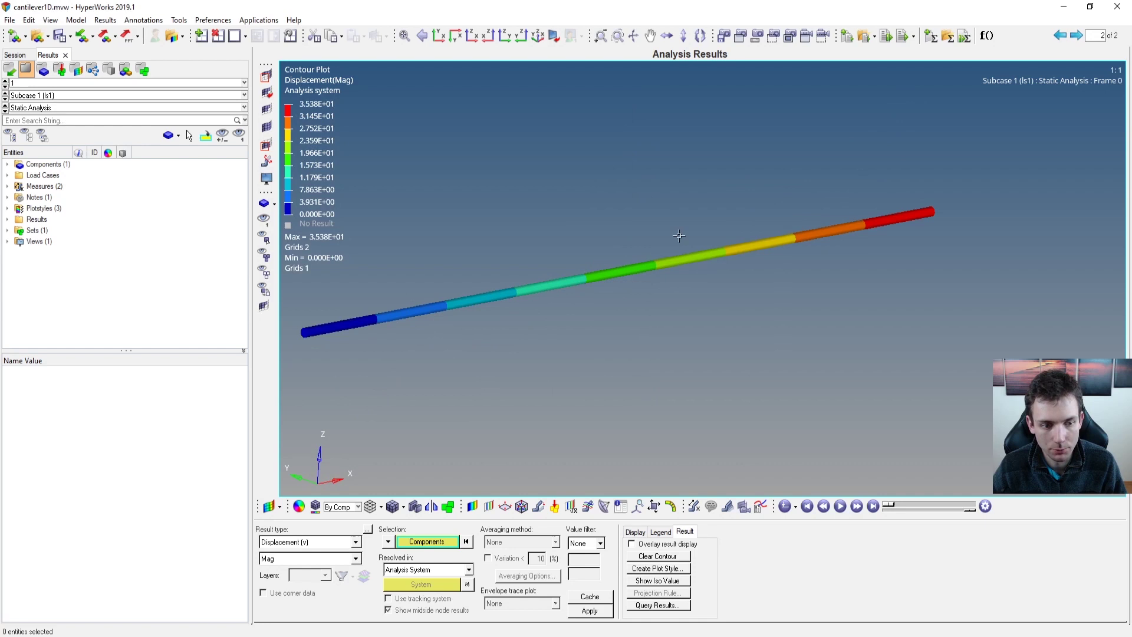
Animate the beam's deflection in the XY view and plot the resultant X+Y+Z displacement vectors at the nodes.
click(439, 35)
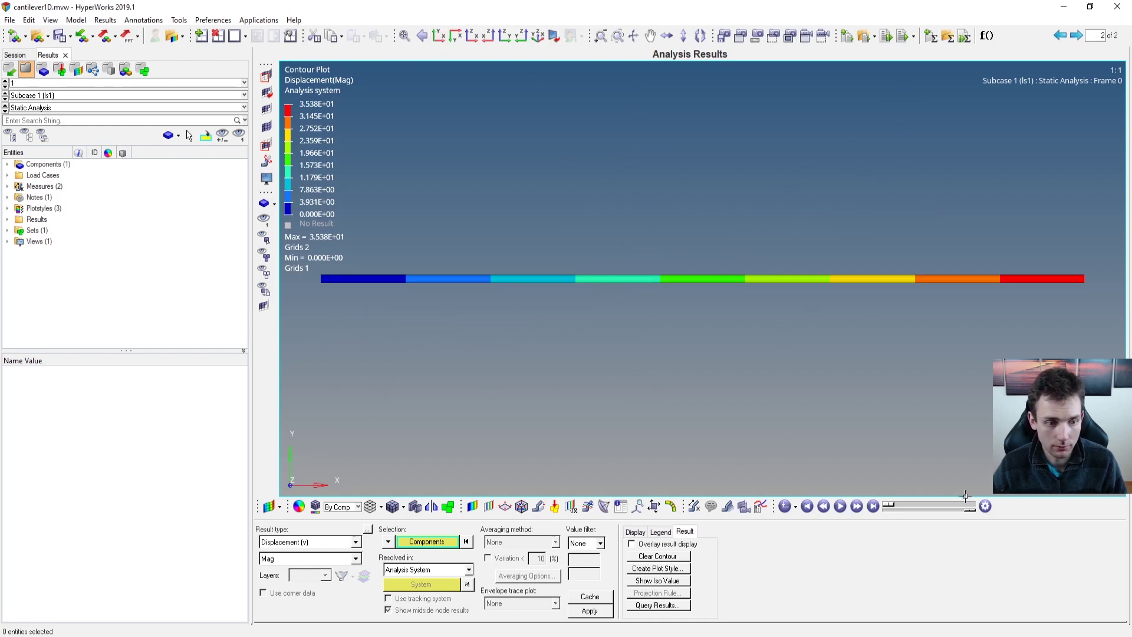
click(840, 506)
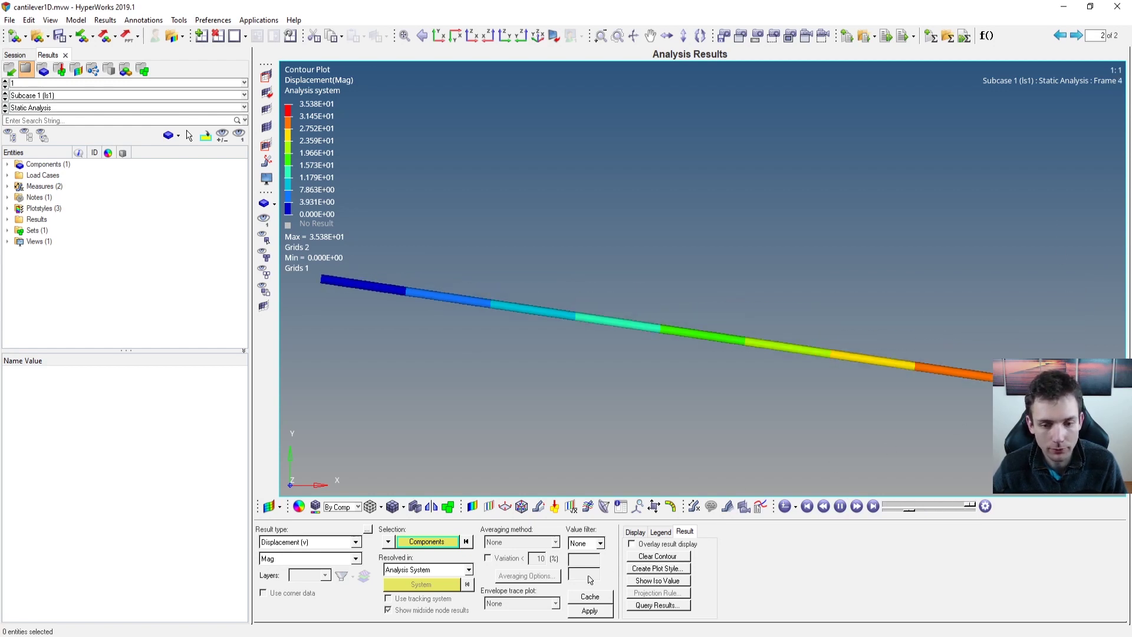
click(521, 506)
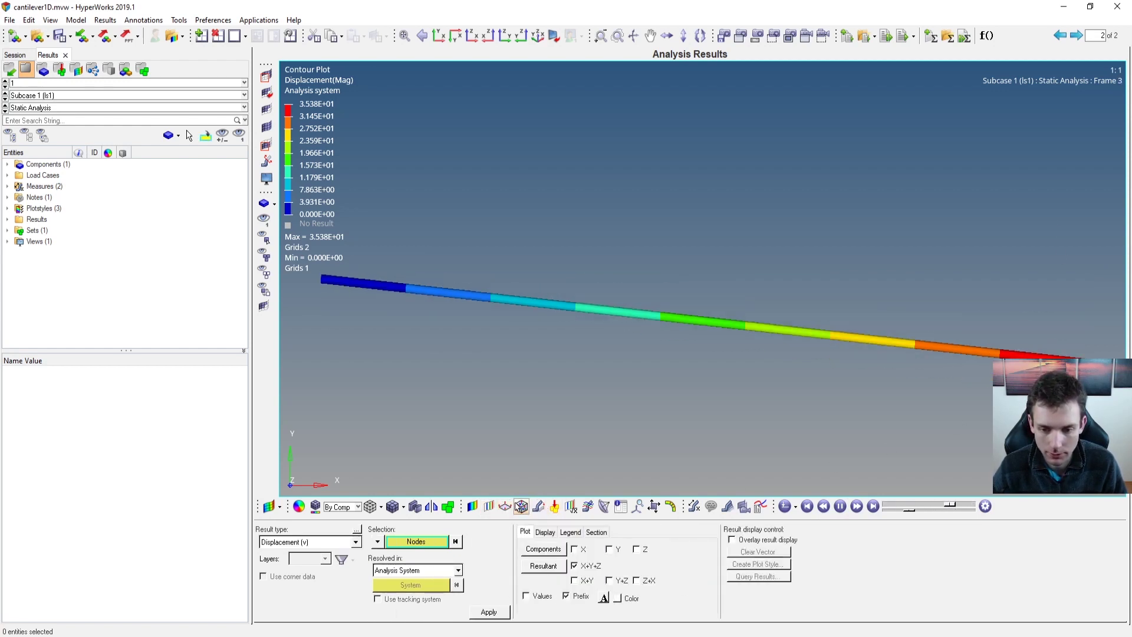
click(488, 612)
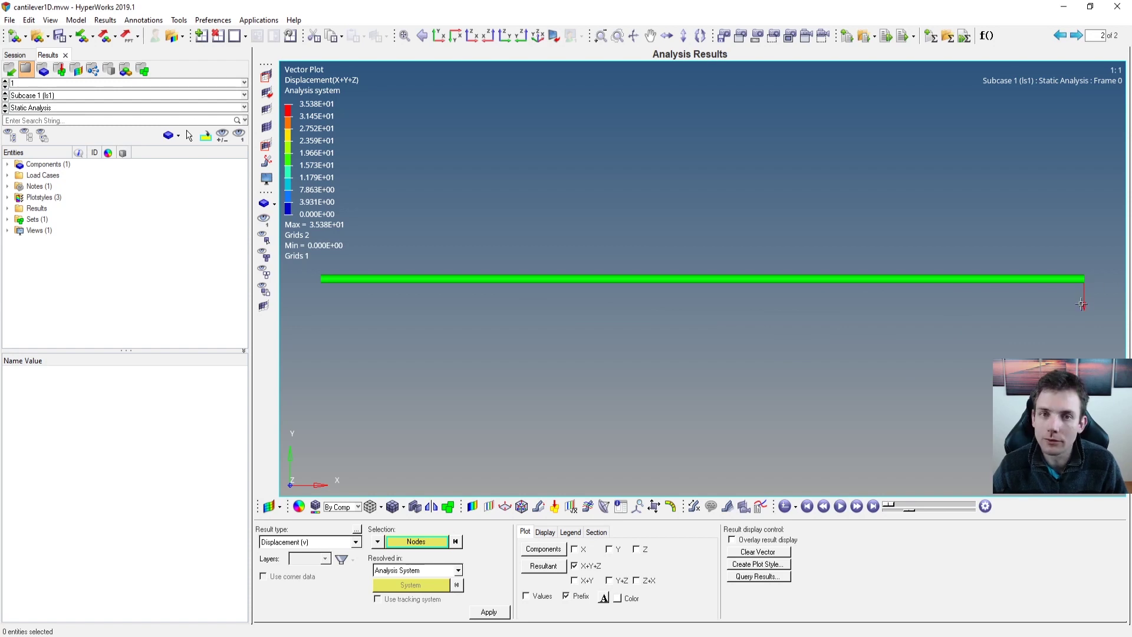
Display a contour plot of Element Stresses (1D) with the CBAR/CBEAM Axial Stress component on the beam.
click(472, 507)
click(313, 543)
click(317, 560)
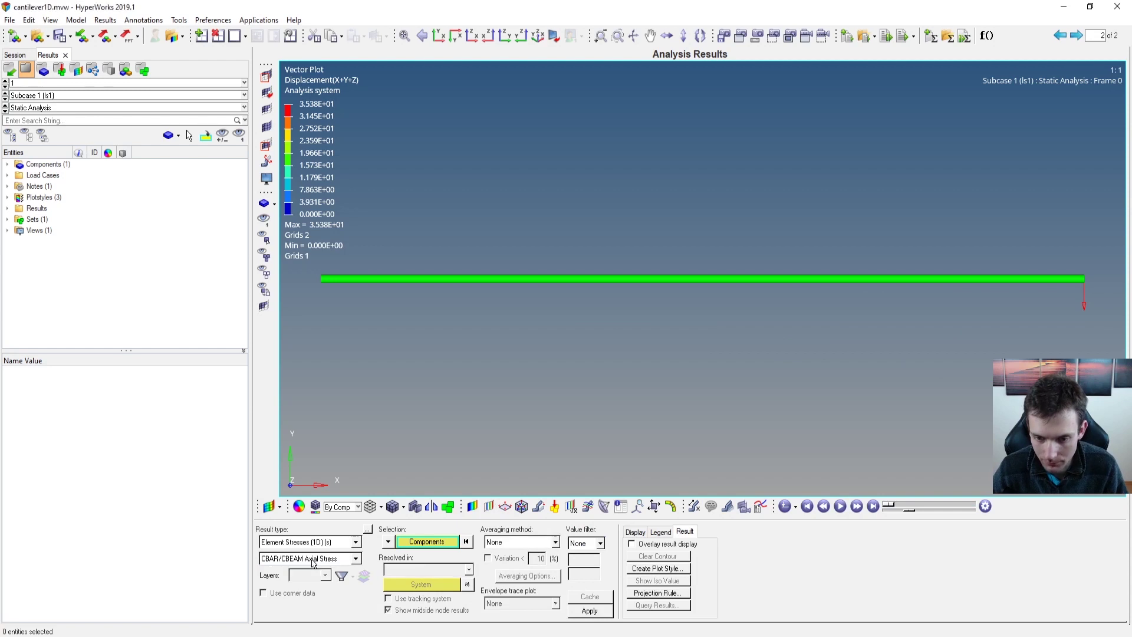
click(337, 558)
click(333, 570)
click(589, 611)
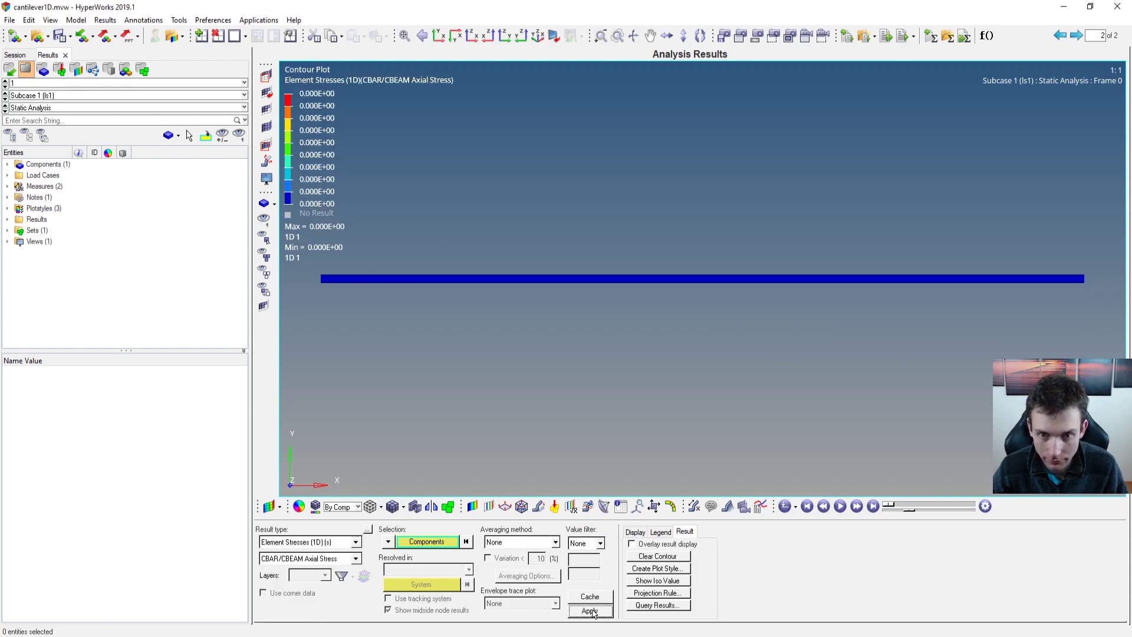
Change the stress contour to the CBAR/CBEAM Long. Stress SBMAX component and apply it.
click(356, 558)
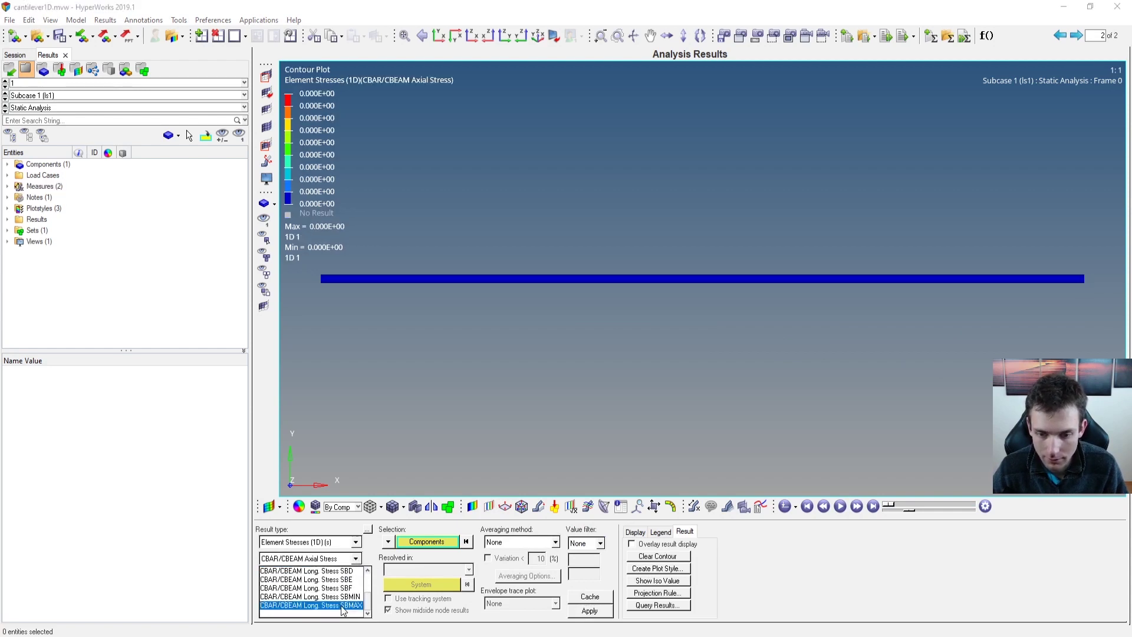
click(318, 610)
click(601, 612)
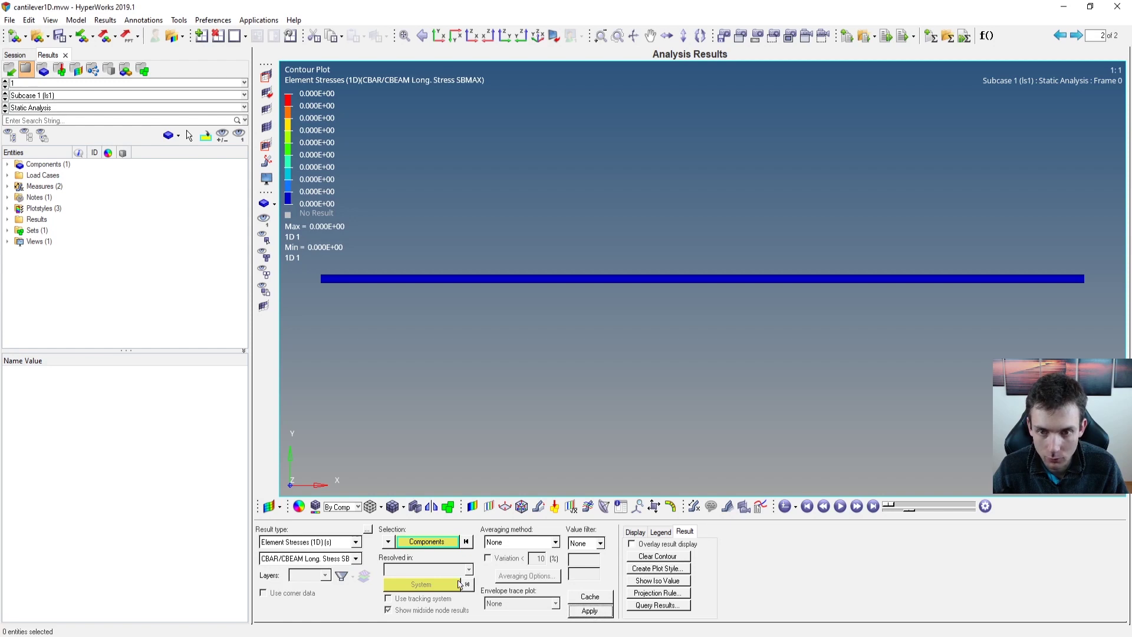
click(356, 558)
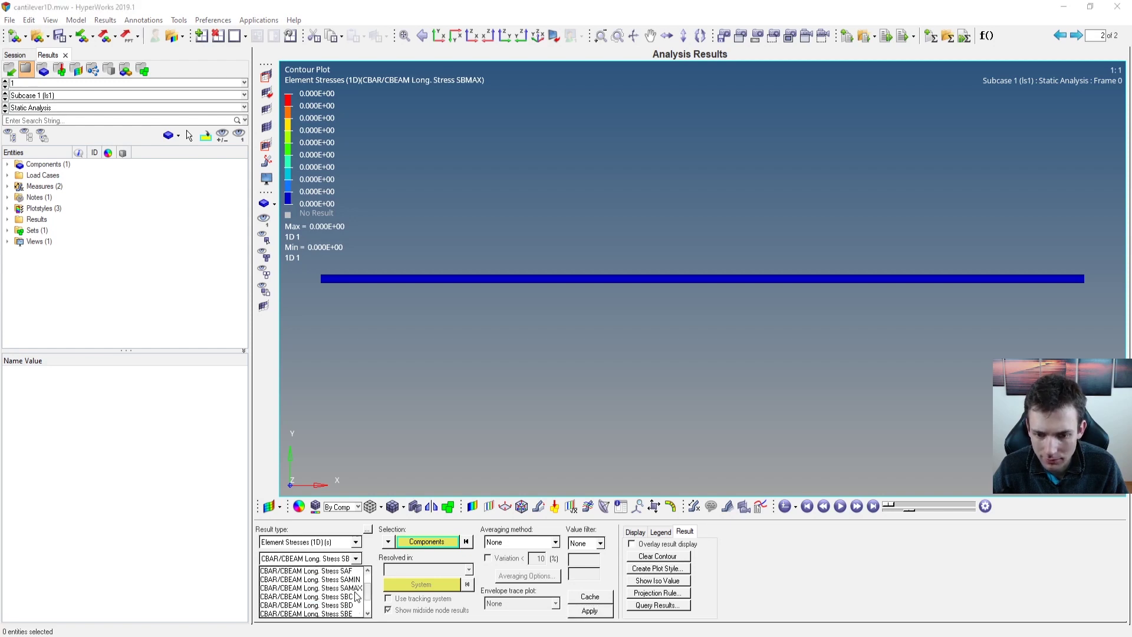
scroll(353, 592, down, 2)
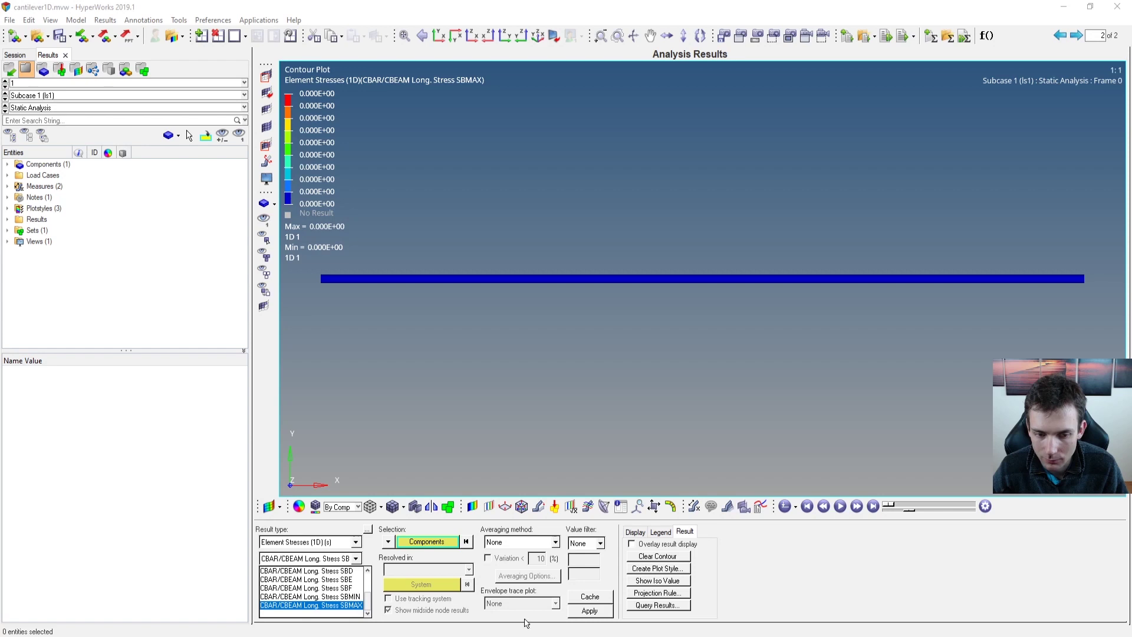
click(589, 610)
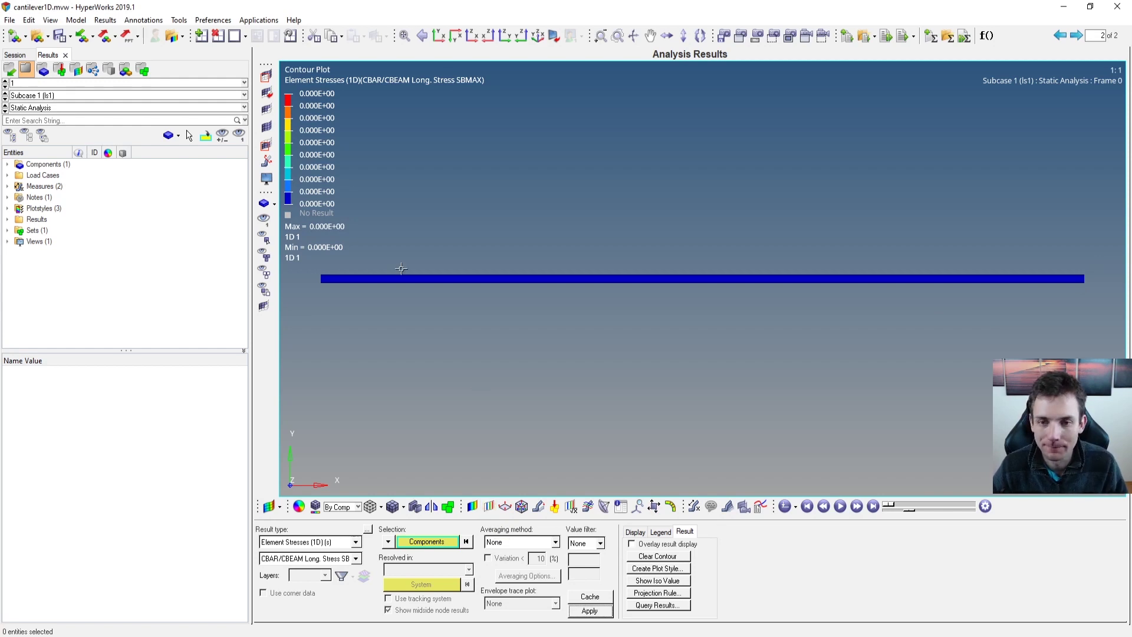
Switch to the OptiStruct help in the browser and examine the PBAR format, stress recovery coefficients and bar coordinate system figure.
key(alt+Tab)
key(alt+Tab)
key(alt+Tab)
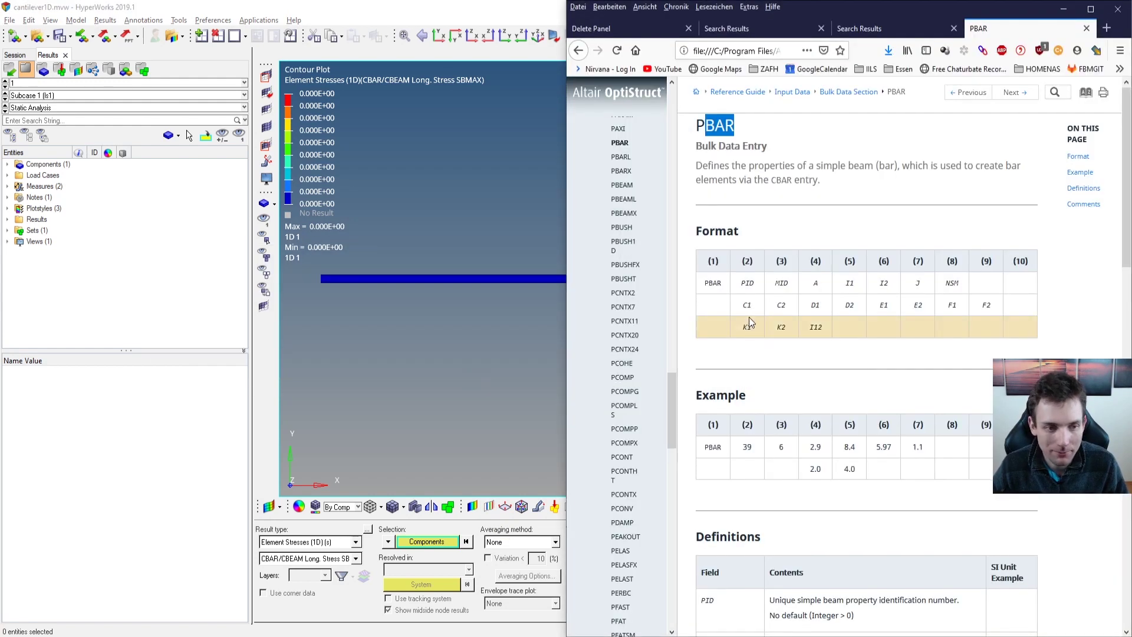
scroll(761, 366, down, 8)
scroll(766, 368, down, 2)
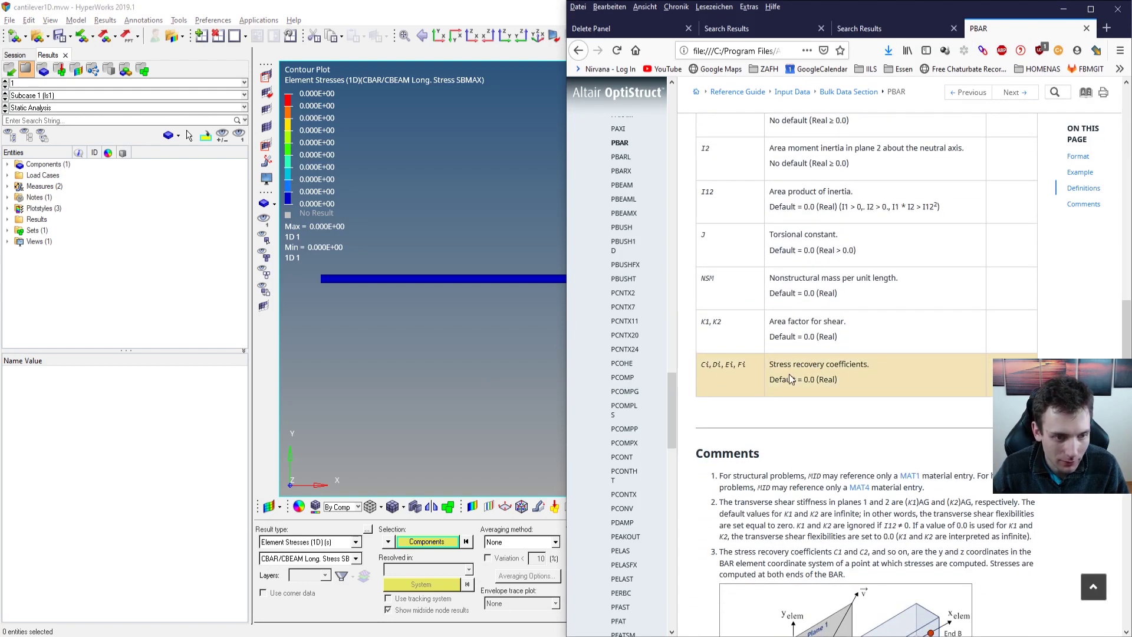
scroll(718, 370, up, 7)
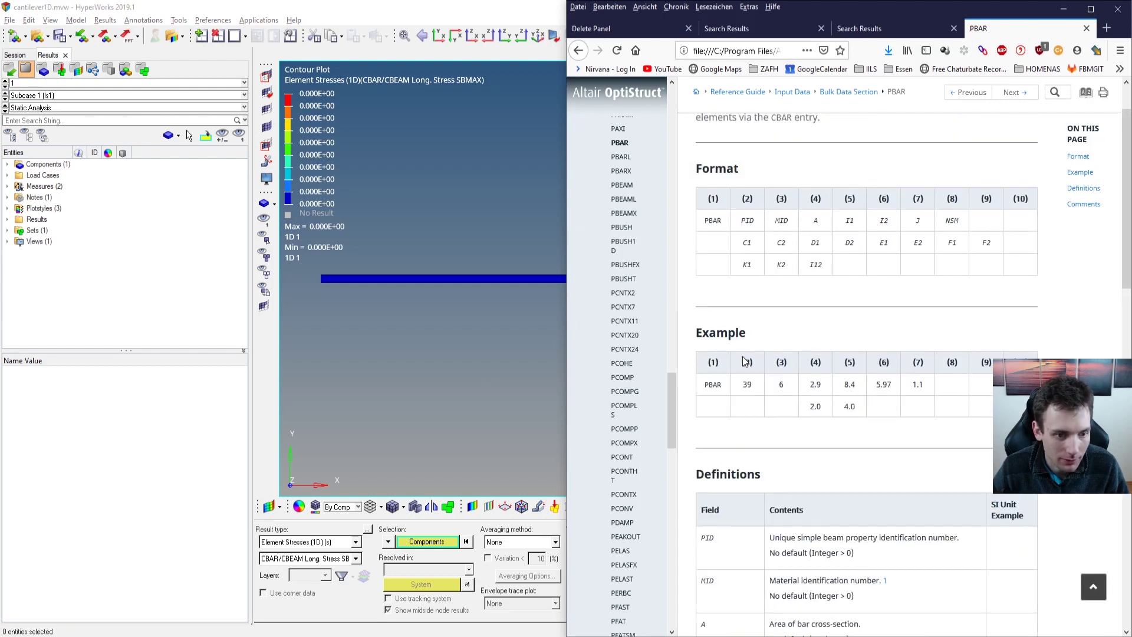
scroll(741, 354, down, 10)
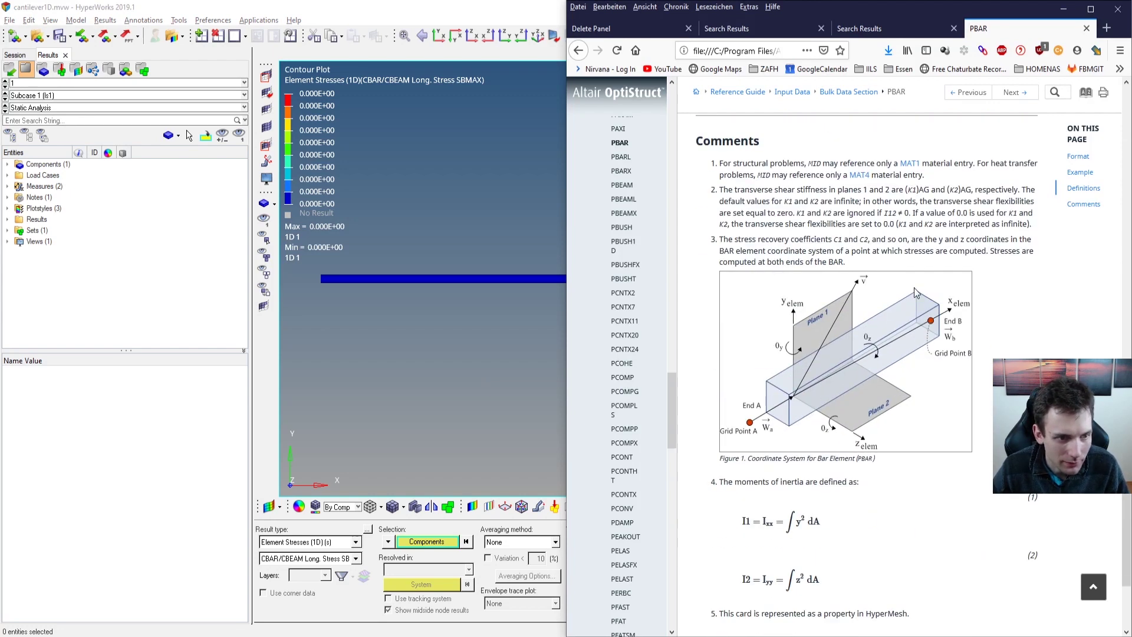
scroll(914, 297, down, 2)
scroll(715, 220, up, 8)
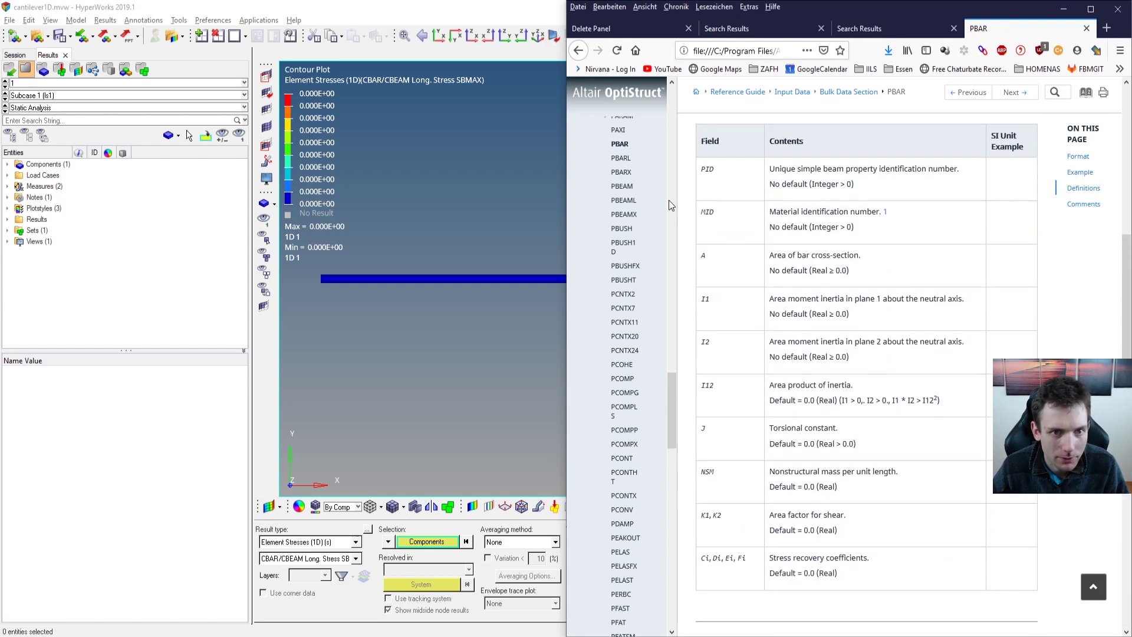
Open the PBEAM help page, examine its beam coordinate system figure, and switch back to HyperWorks.
scroll(625, 253, up, 1)
click(629, 254)
scroll(890, 326, down, 5)
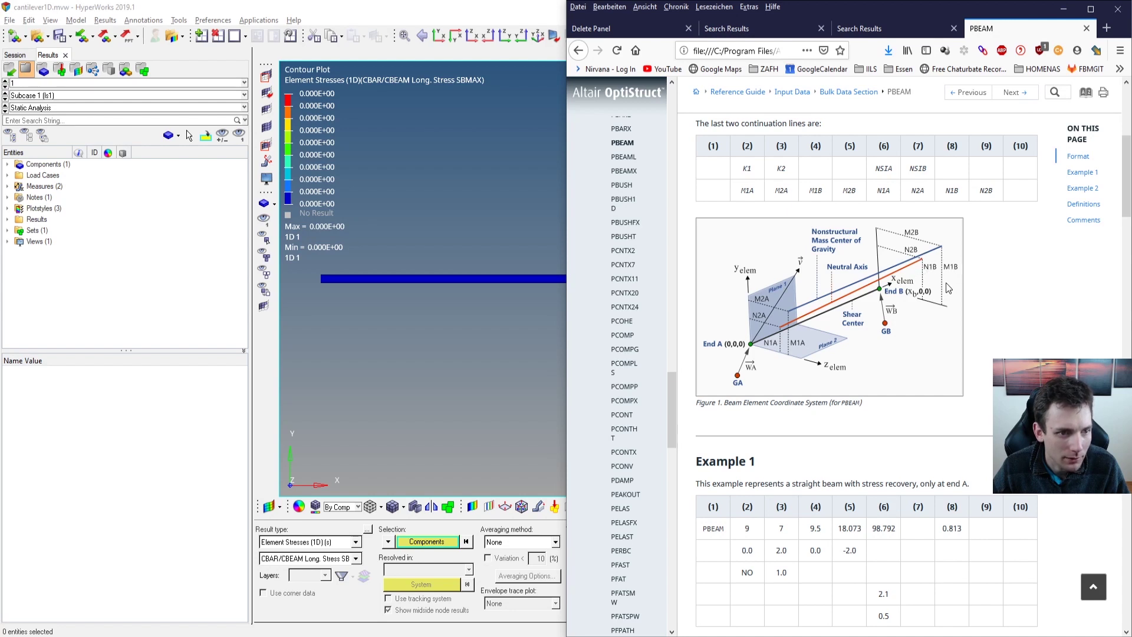
key(alt+Tab)
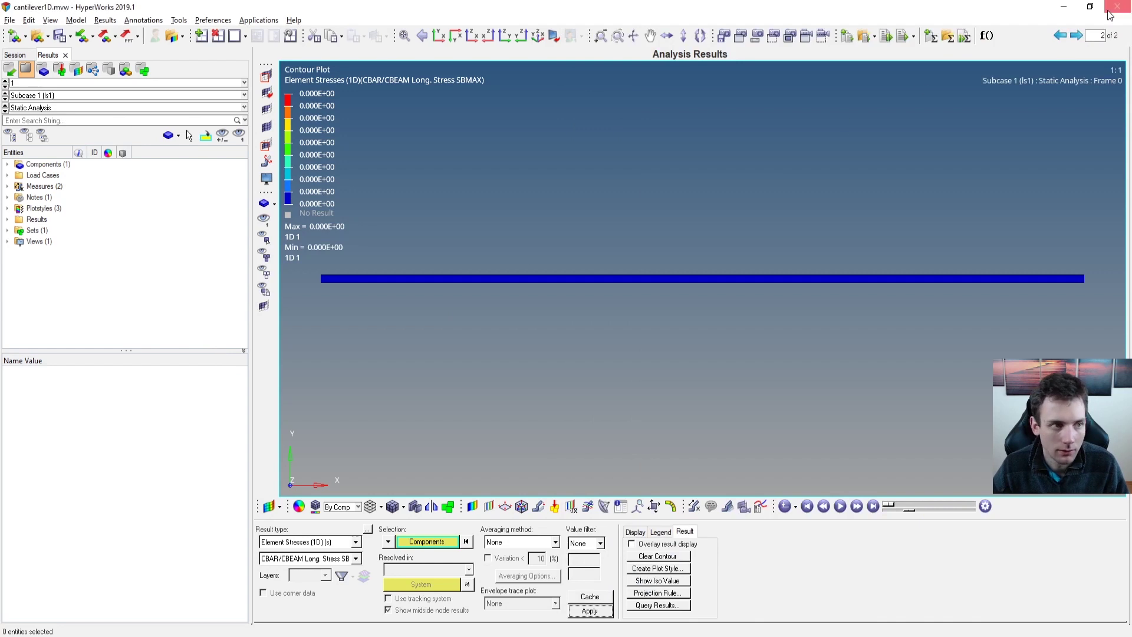
Return to the OptiStruct model page and set the C2 stress recovery coefficient of property1 to 0.4.
click(1059, 35)
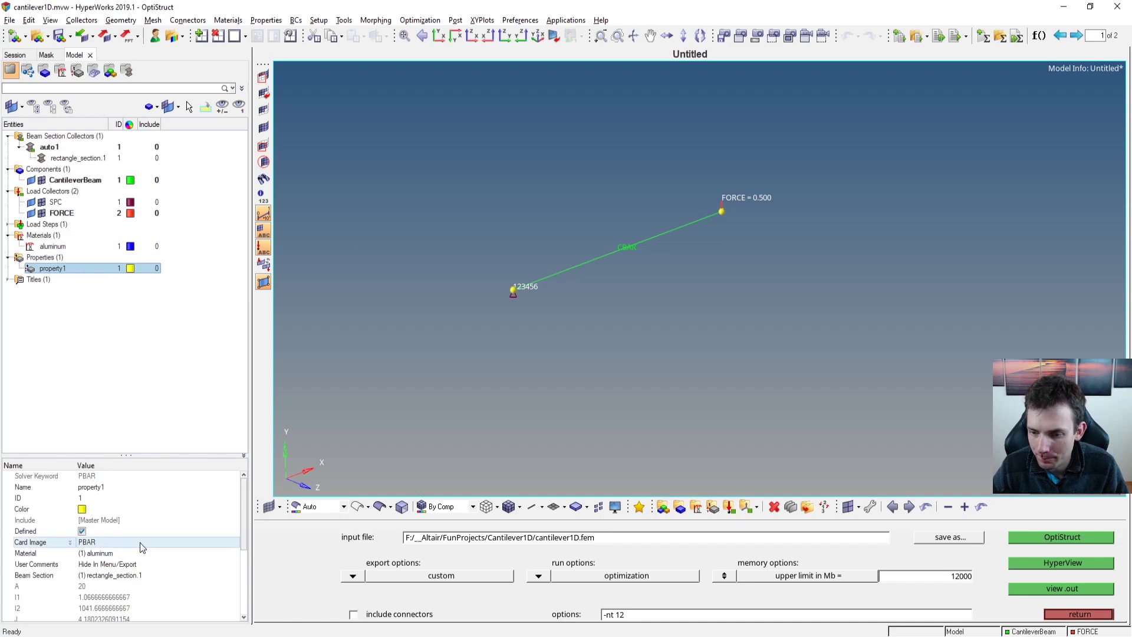
drag(238, 502, 240, 571)
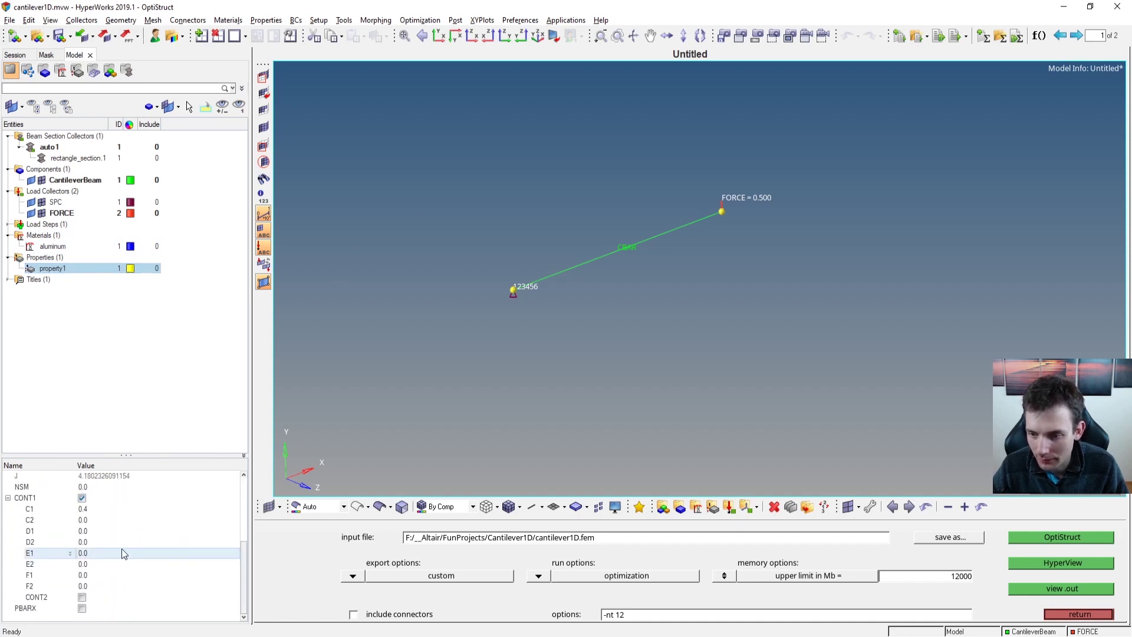
click(106, 519)
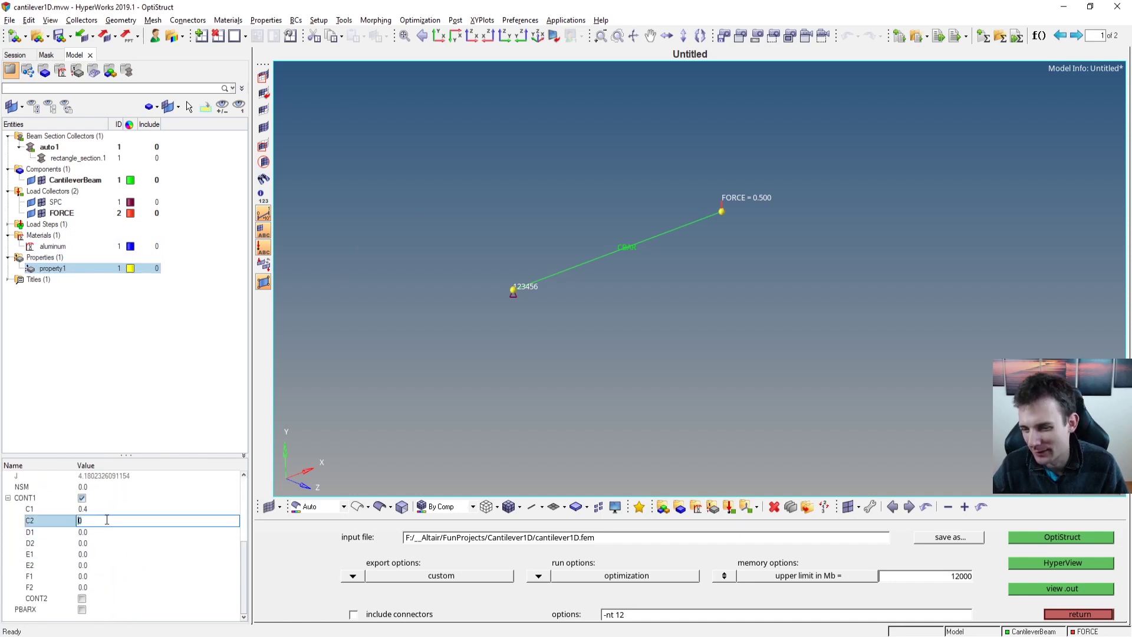
text(.4)
key(Return)
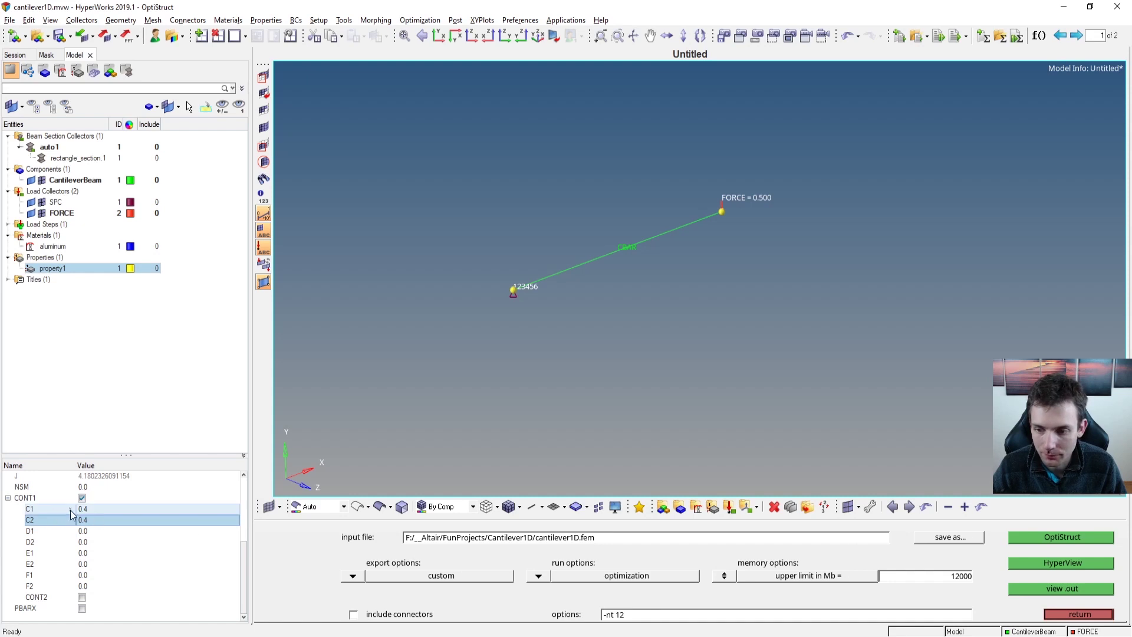
Rerun the OptiStruct analysis of cantilever1D.fem and load the finished results in HyperView.
click(1055, 538)
click(679, 575)
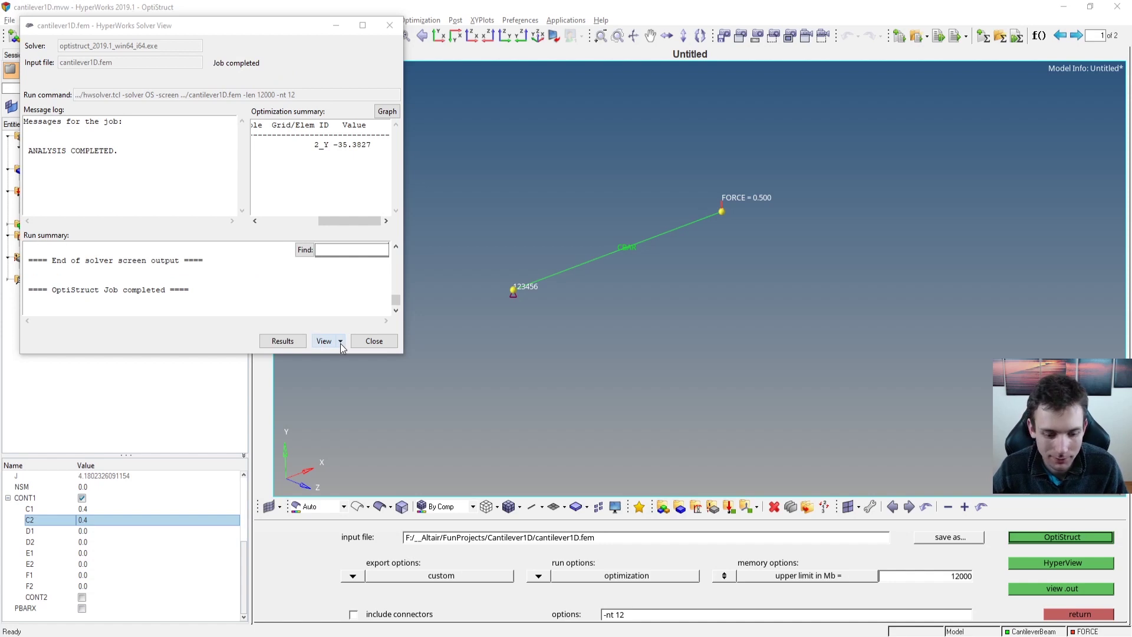
click(298, 341)
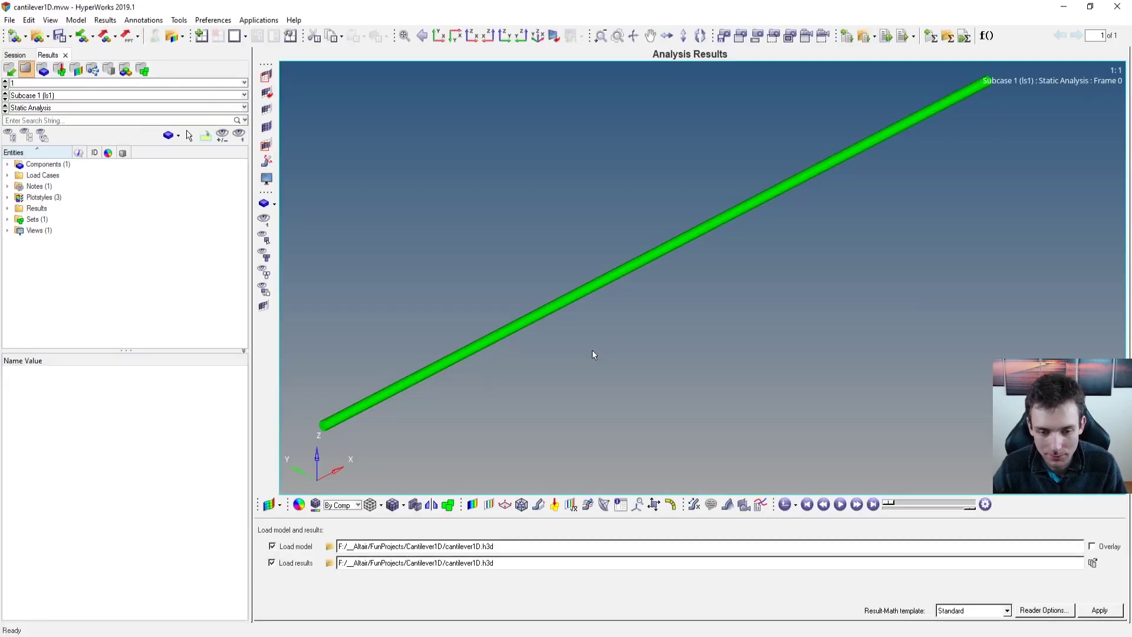
Contour the rerun results with Element Stresses (1D), CBAR/CBEAM Axial Stress.
click(473, 504)
click(355, 540)
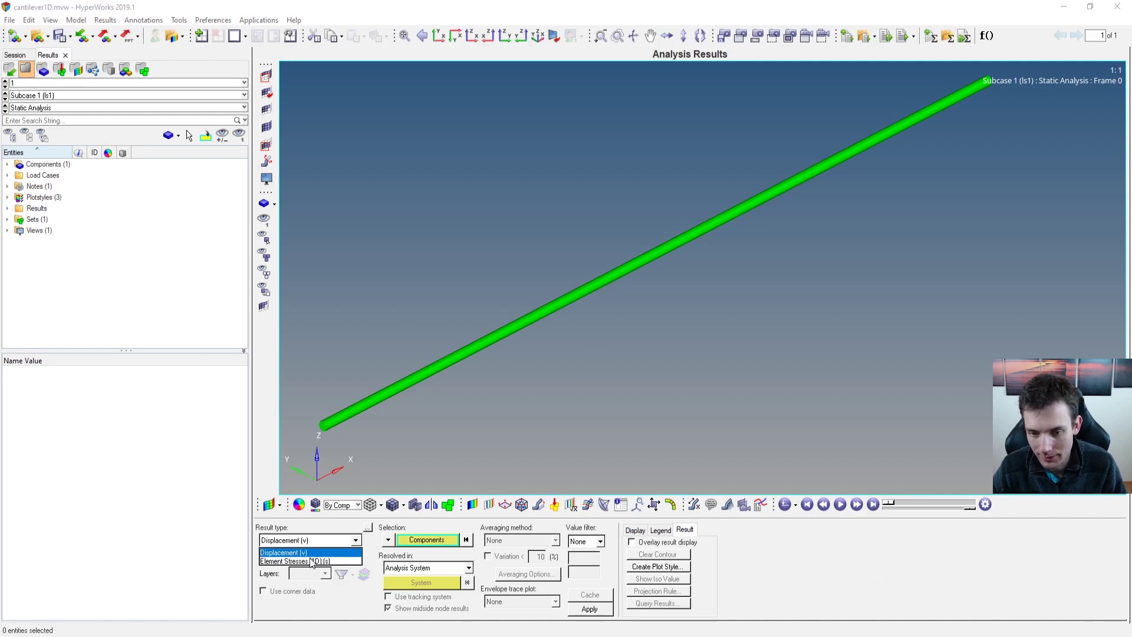
click(307, 558)
click(589, 609)
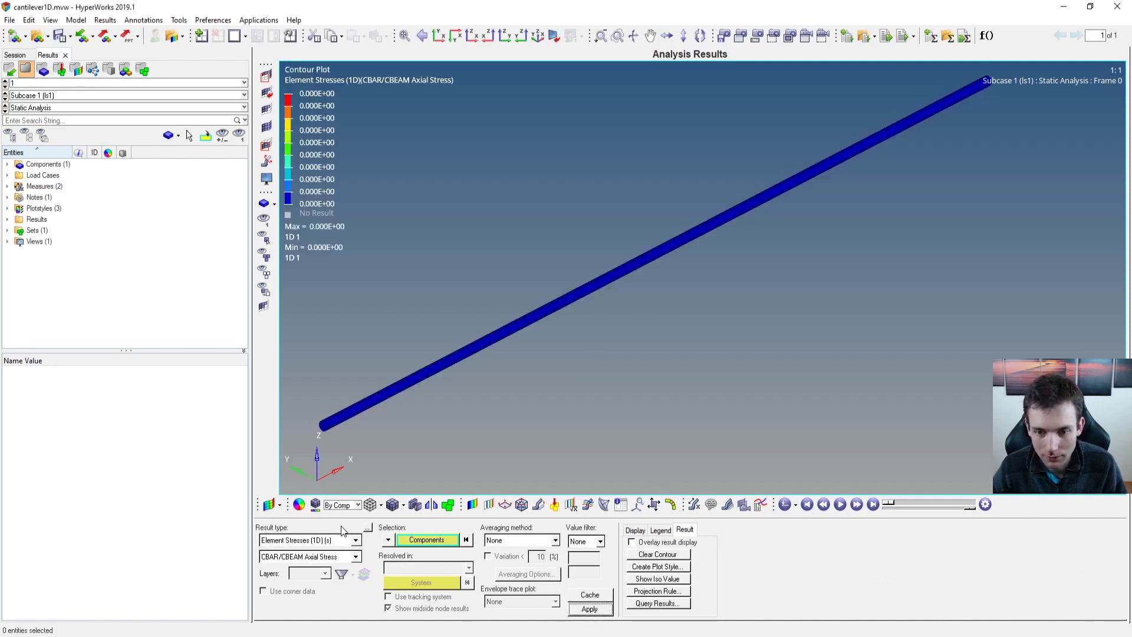
Plot the CBAR/CBEAM Long. Stress SBMAX contour on the new results, followed by the SBC component.
click(342, 558)
scroll(330, 584, down, 3)
click(318, 594)
click(587, 609)
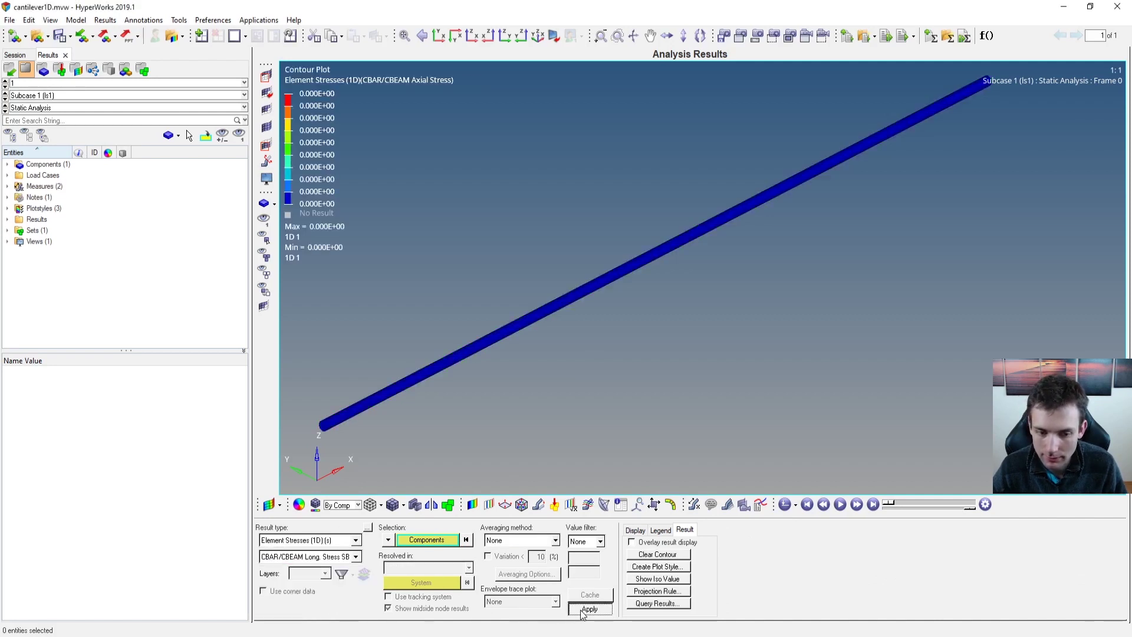
click(359, 558)
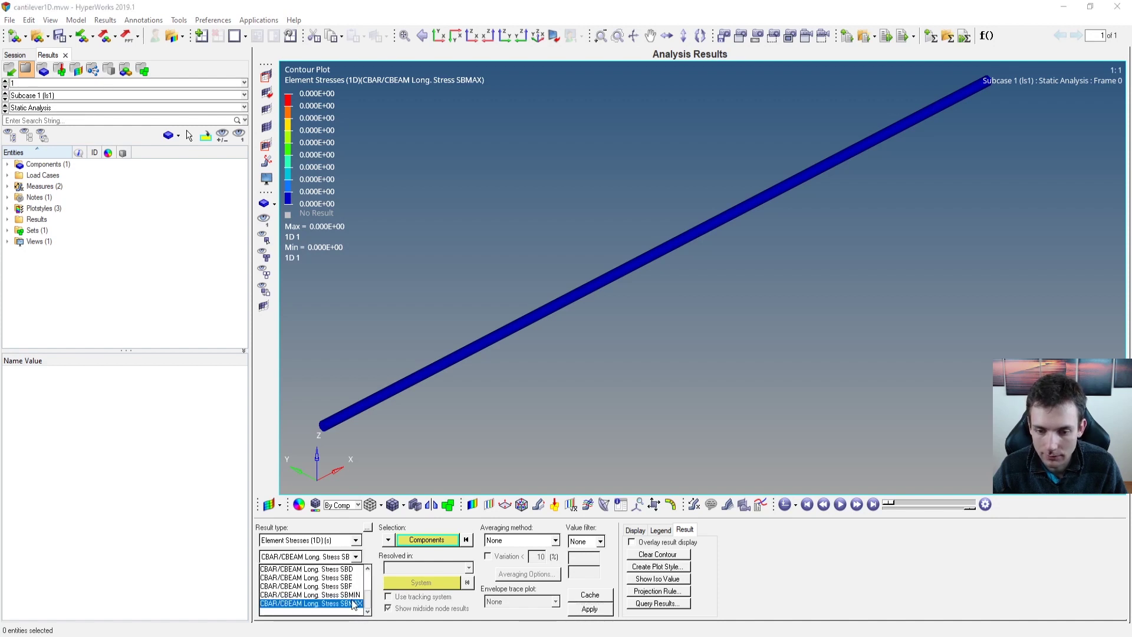
click(346, 595)
click(579, 611)
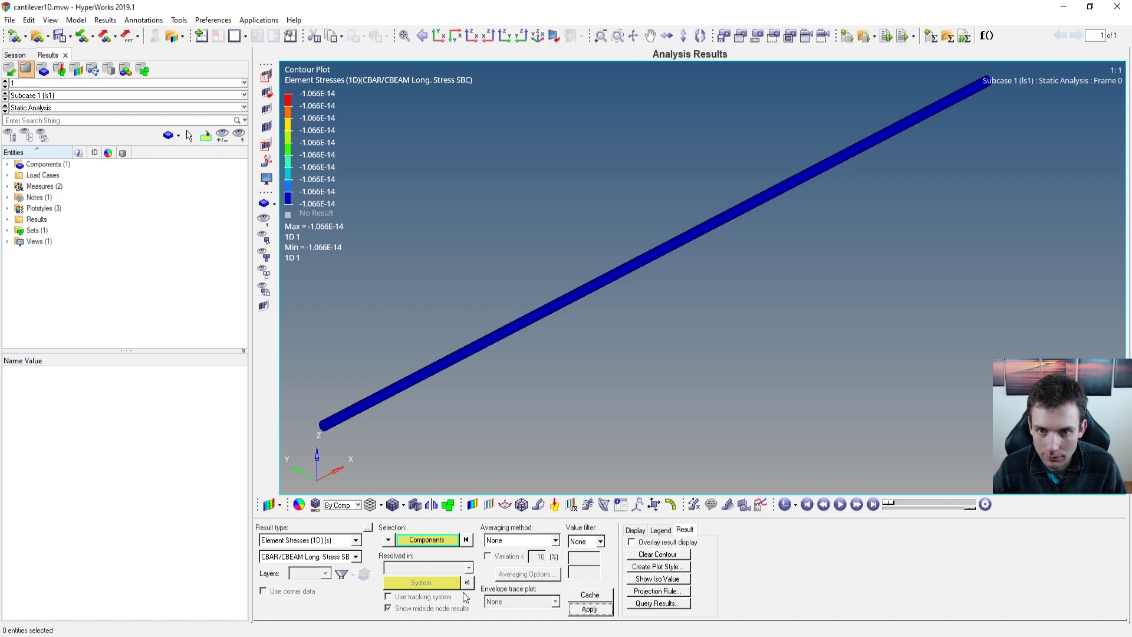
Switch the stress contour to the CBAR/CBEAM Long. Stress SAC component and apply it.
click(356, 557)
scroll(358, 582, up, 1)
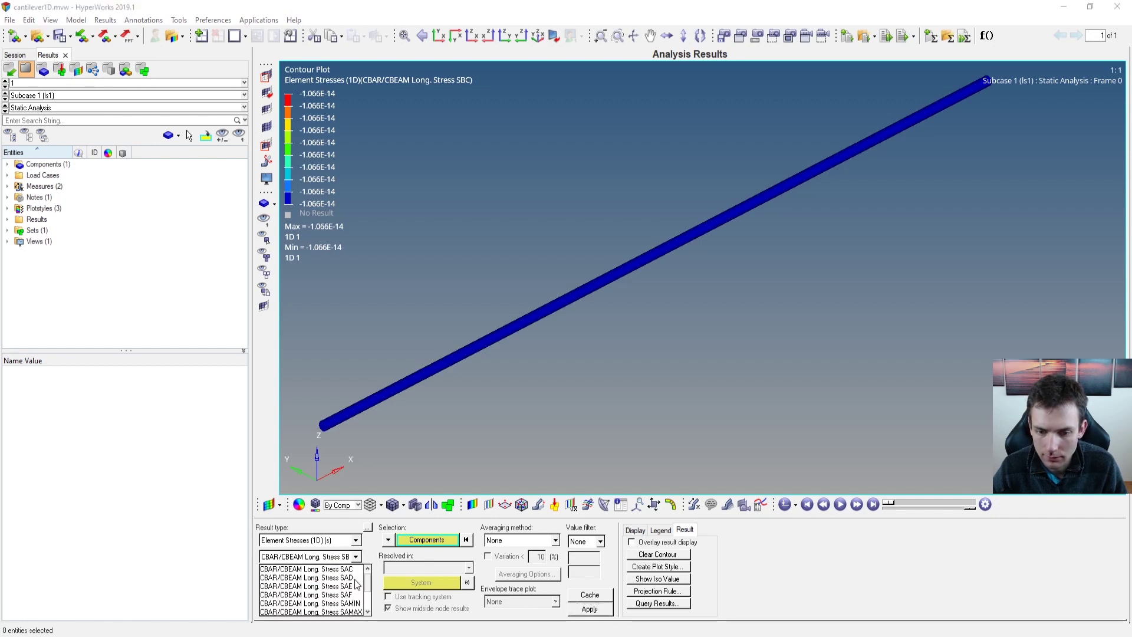
click(348, 570)
click(580, 609)
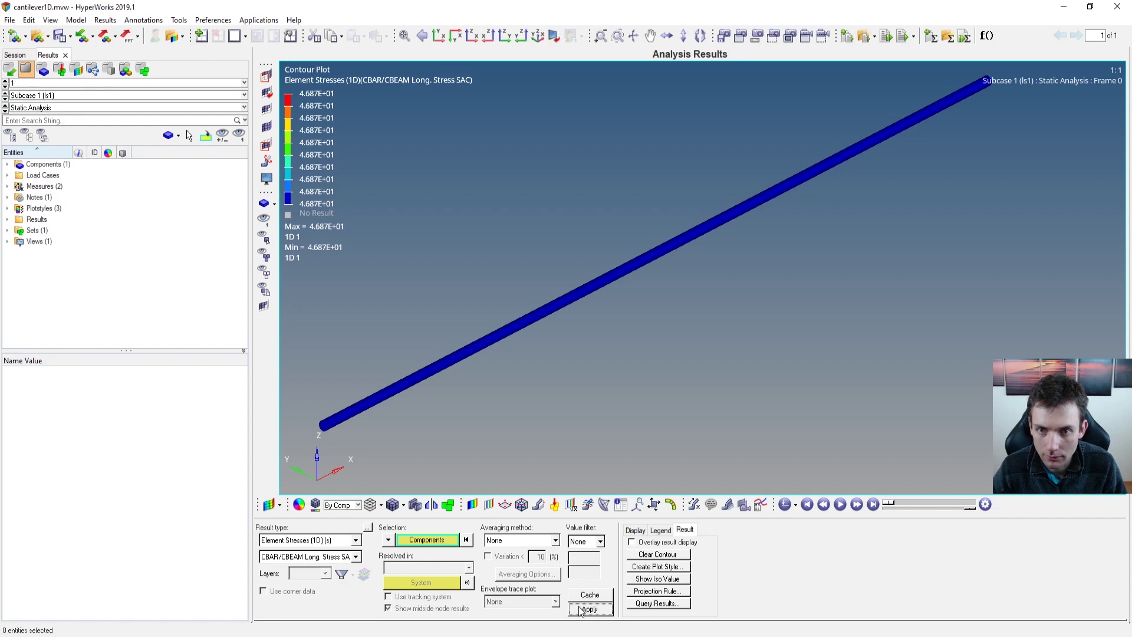
Select CBAR/CBEAM Long. Stress SAMAX as the component for the stress contour.
ctrl+right_drag(693, 199, 725, 236)
click(356, 557)
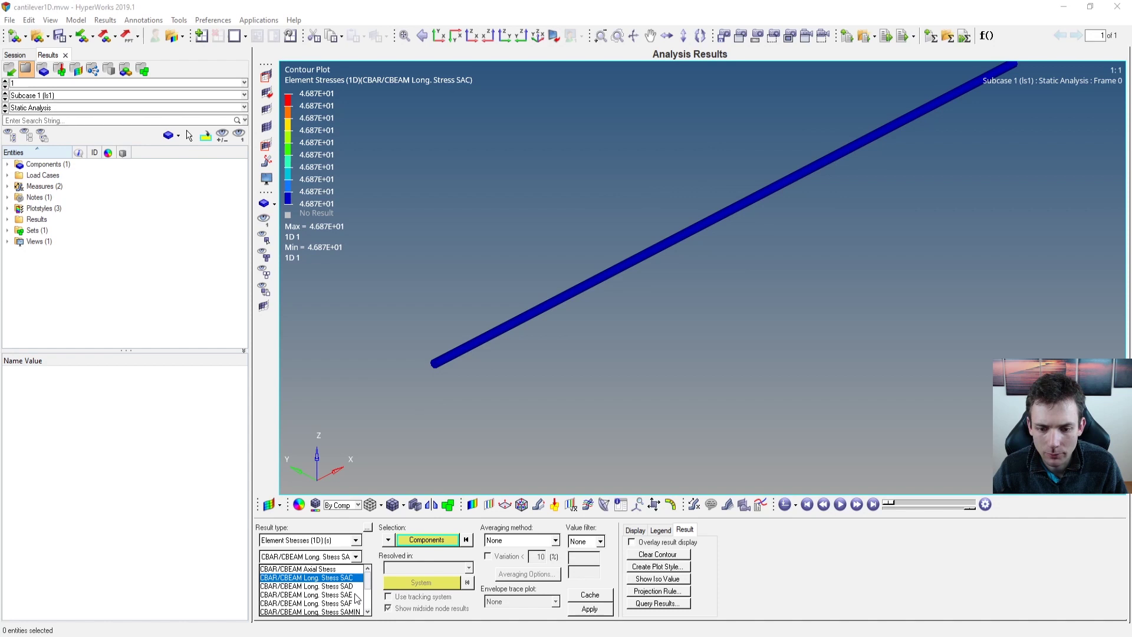
scroll(353, 601, down, 2)
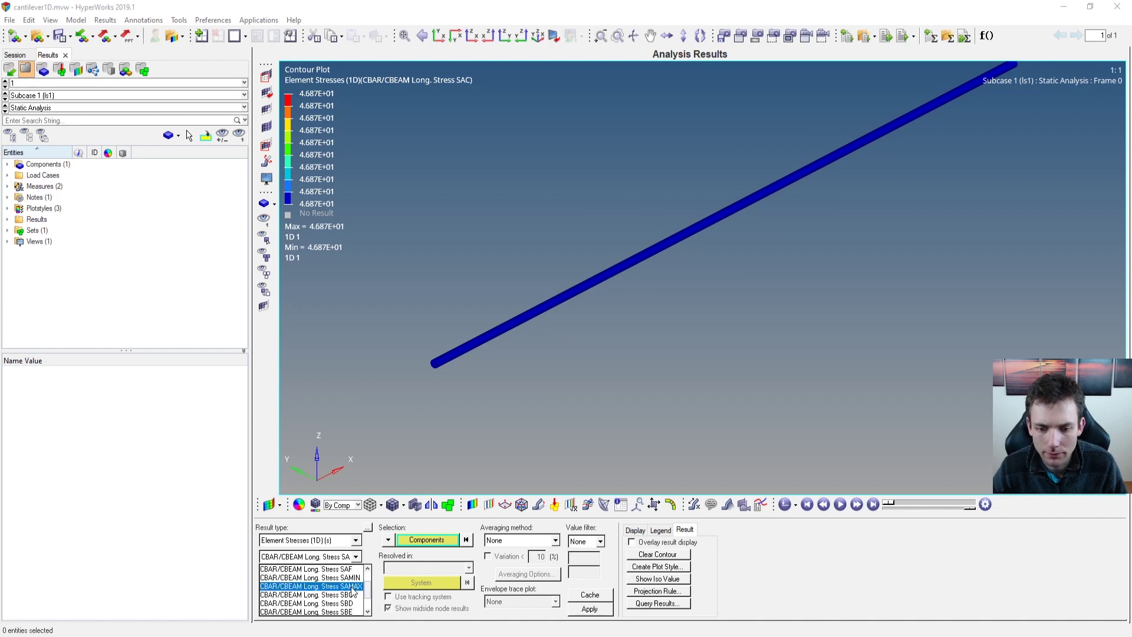
click(352, 587)
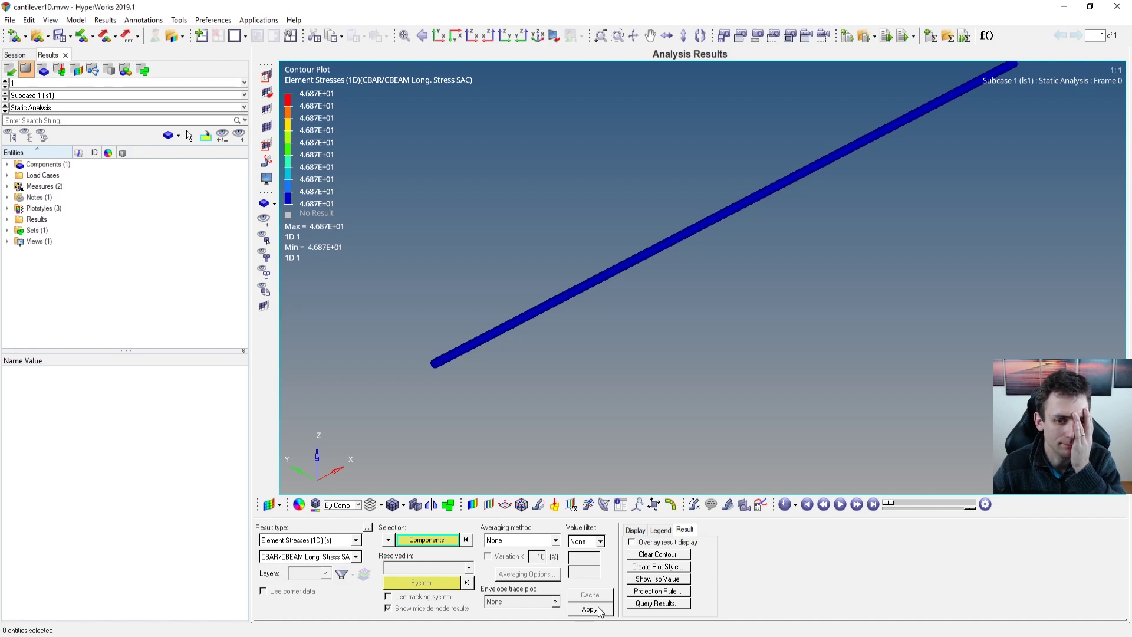
Animate the beam's deflection under the stress contour and inspect the deformed beam from another angle.
ctrl+right_drag(866, 339, 768, 391)
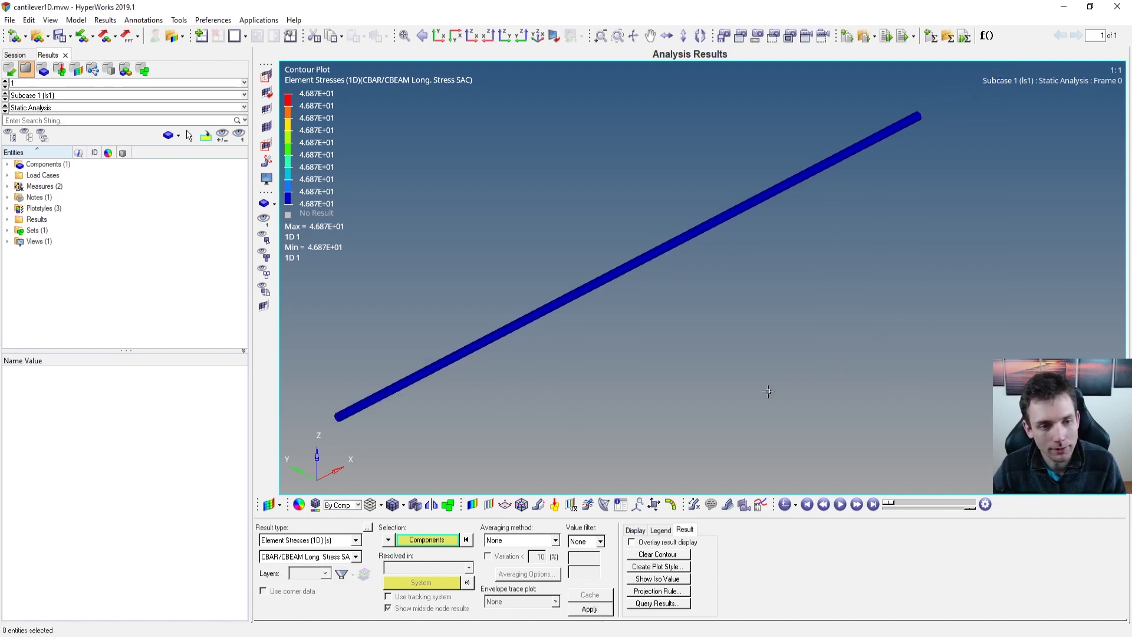
scroll(757, 353, down, 2)
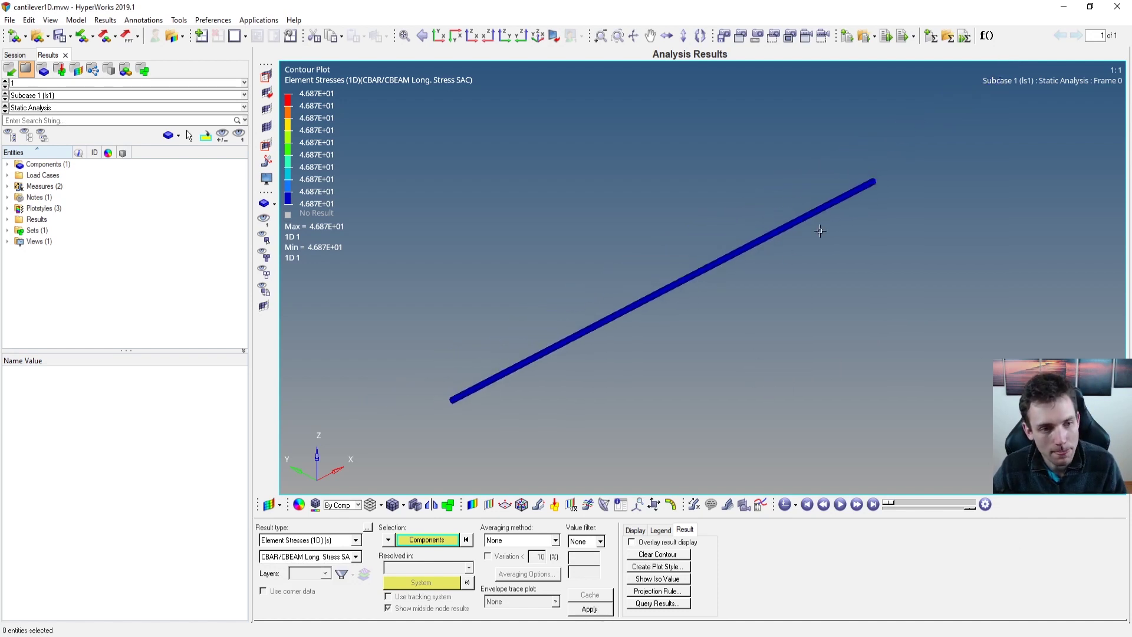
click(840, 505)
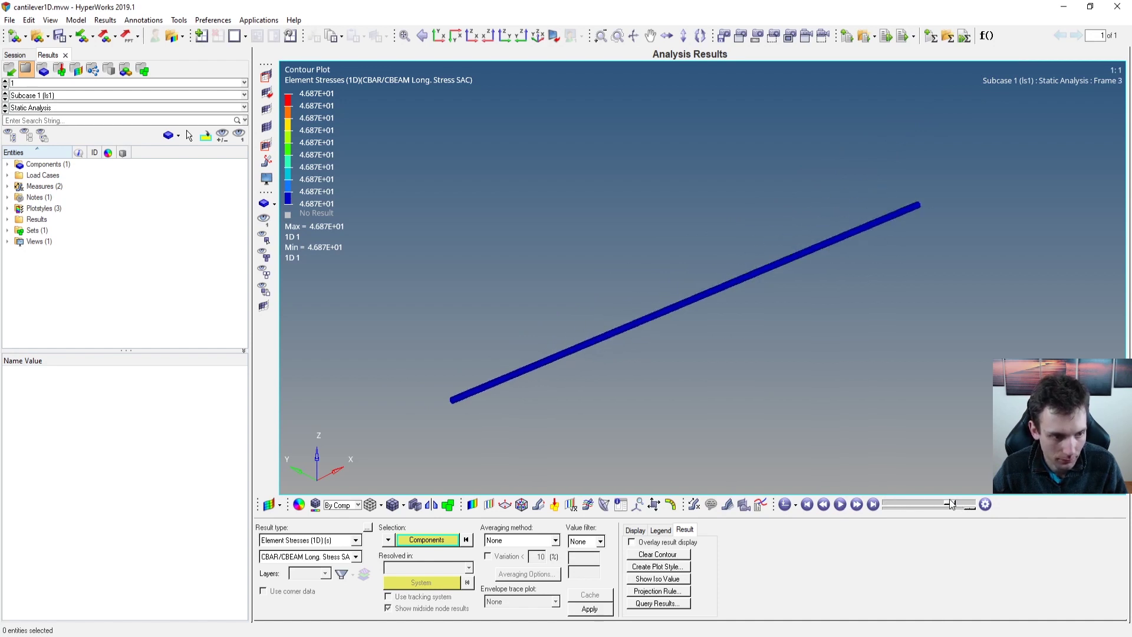
ctrl+drag(939, 209, 963, 261)
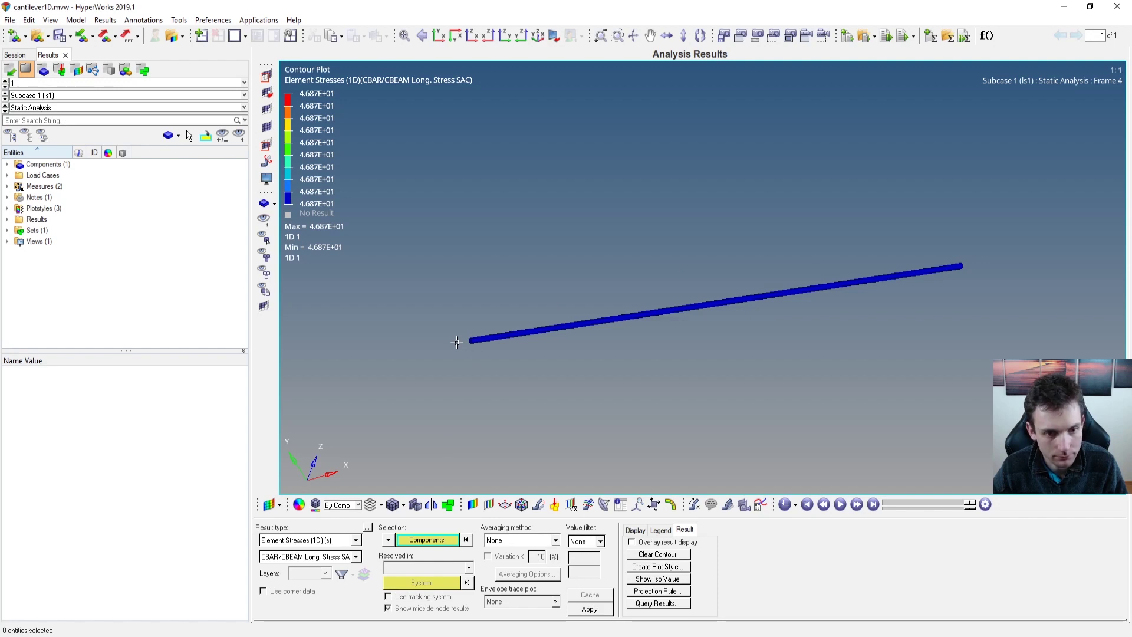
Plot the CBAR/CBEAM Long. Stress SAMAX contour on the beam.
click(348, 556)
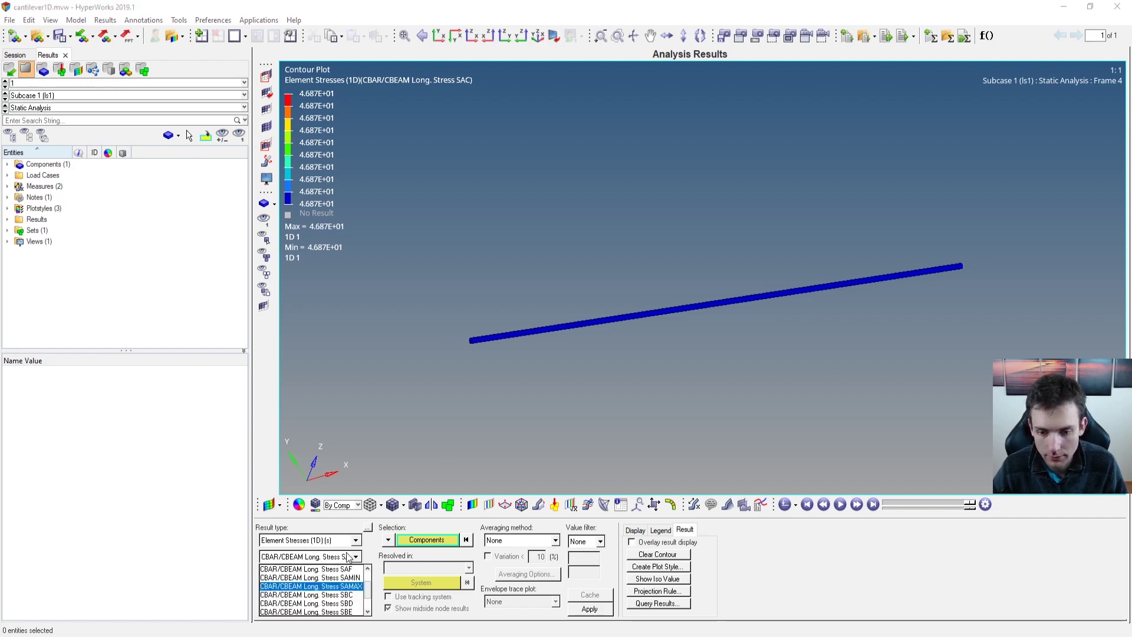
click(358, 587)
click(592, 610)
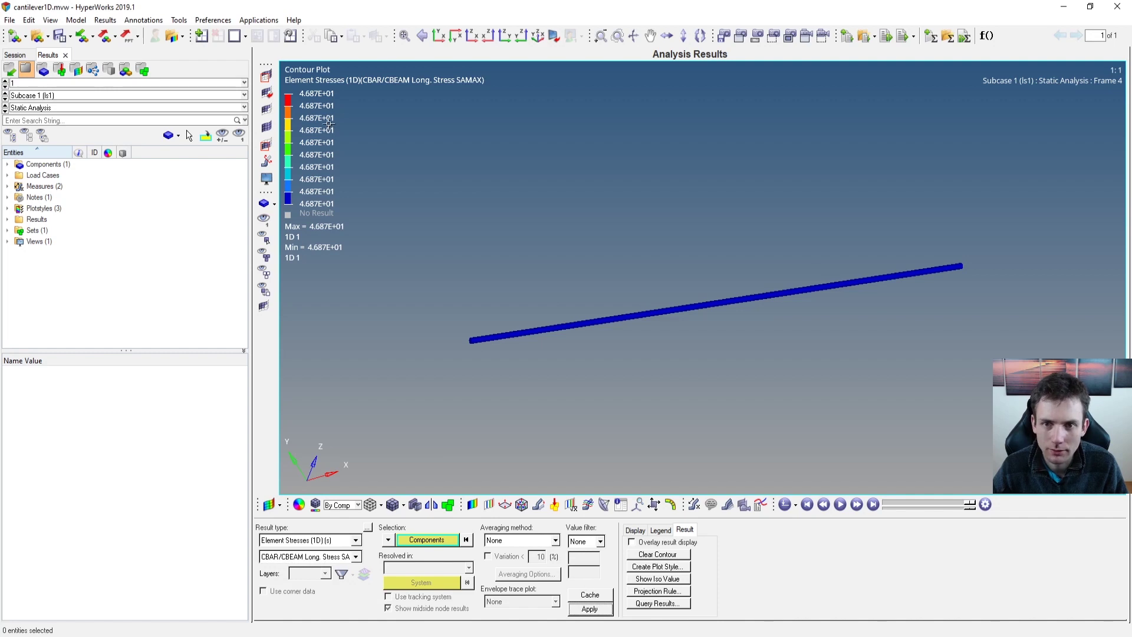
Switch to the Excel beam calculation, check the calculated Sigma value against the contour stress, and return to HyperView.
key(alt+Tab)
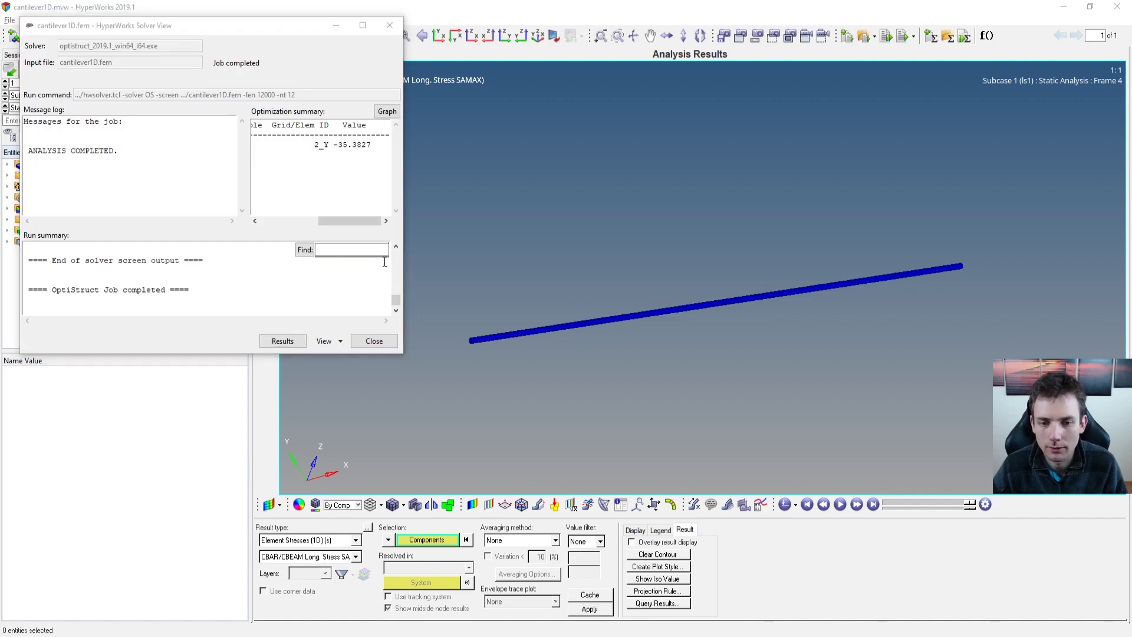
key(alt+Tab)
click(564, 419)
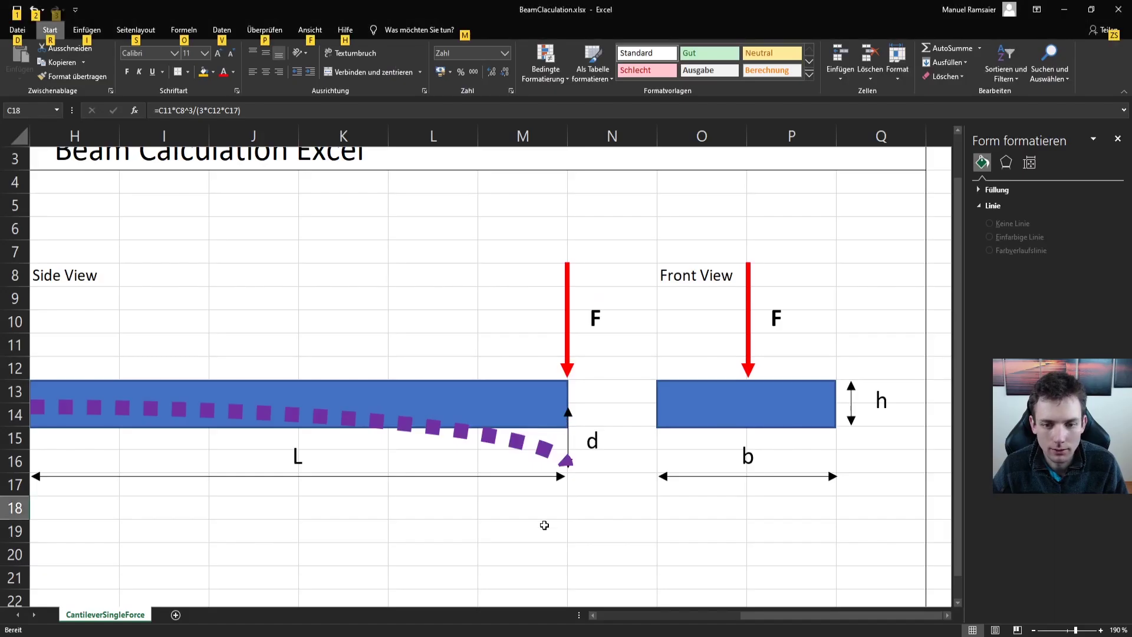
drag(748, 616, 604, 616)
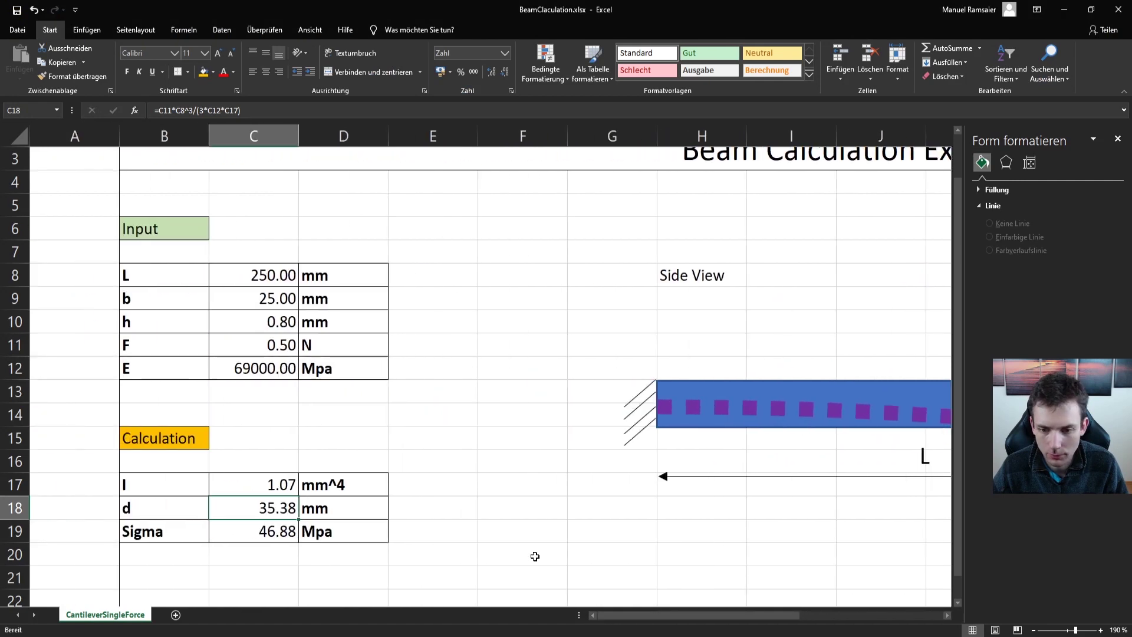
click(280, 534)
drag(760, 615, 711, 615)
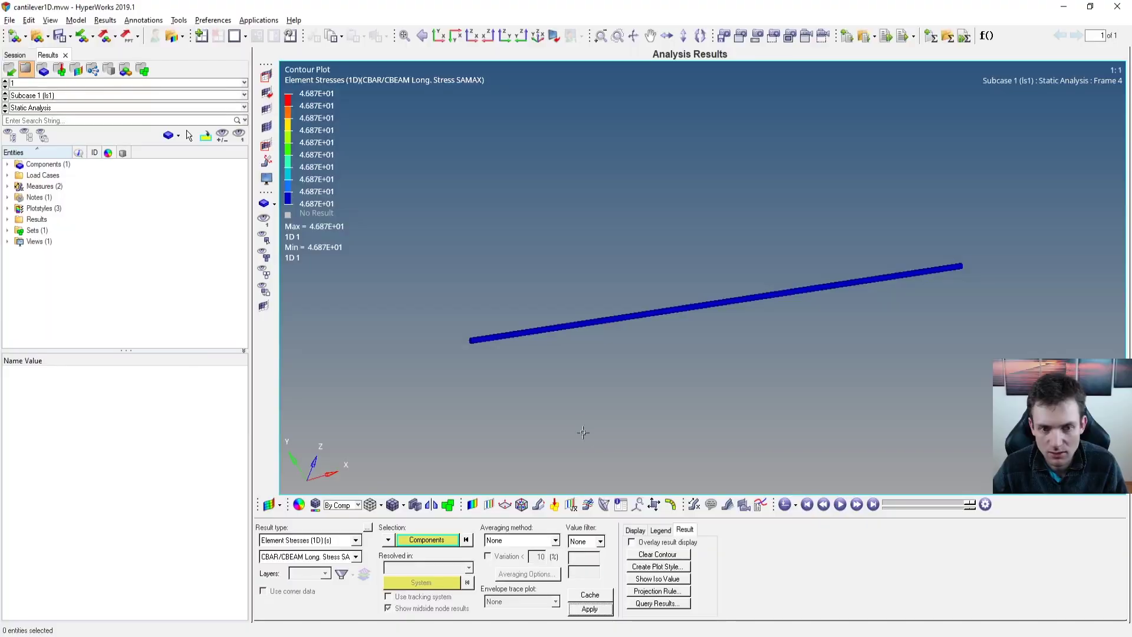
Inspect the stress contour from another angle and close the results window without saving the session.
ctrl+drag(840, 223, 768, 366)
key(f)
scroll(827, 219, down, 4)
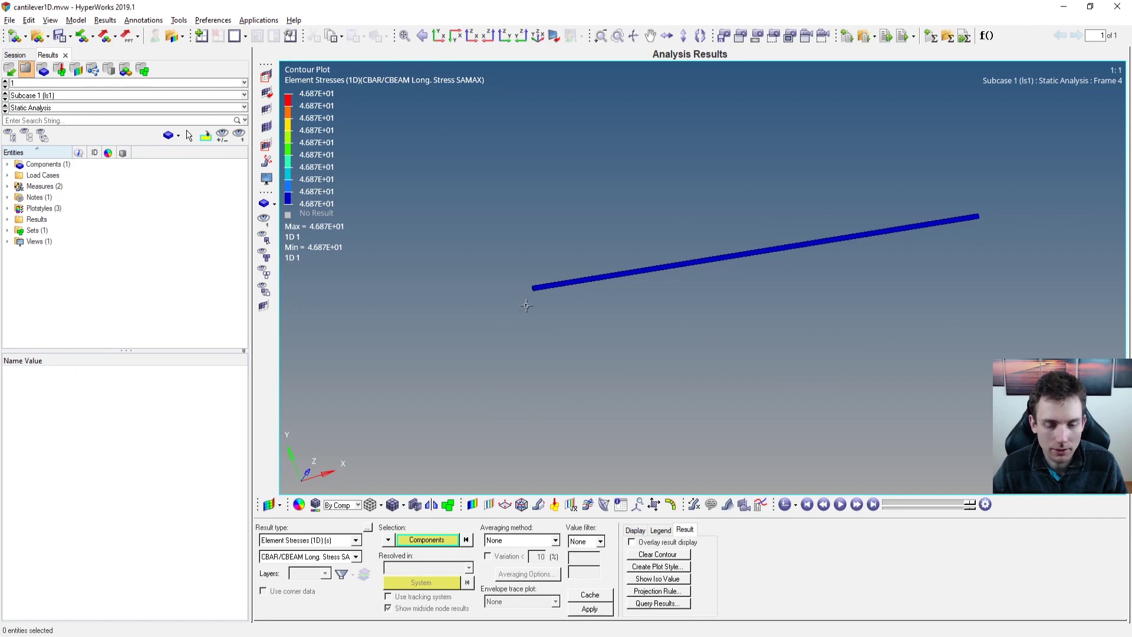
ctrl+drag(770, 239, 728, 277)
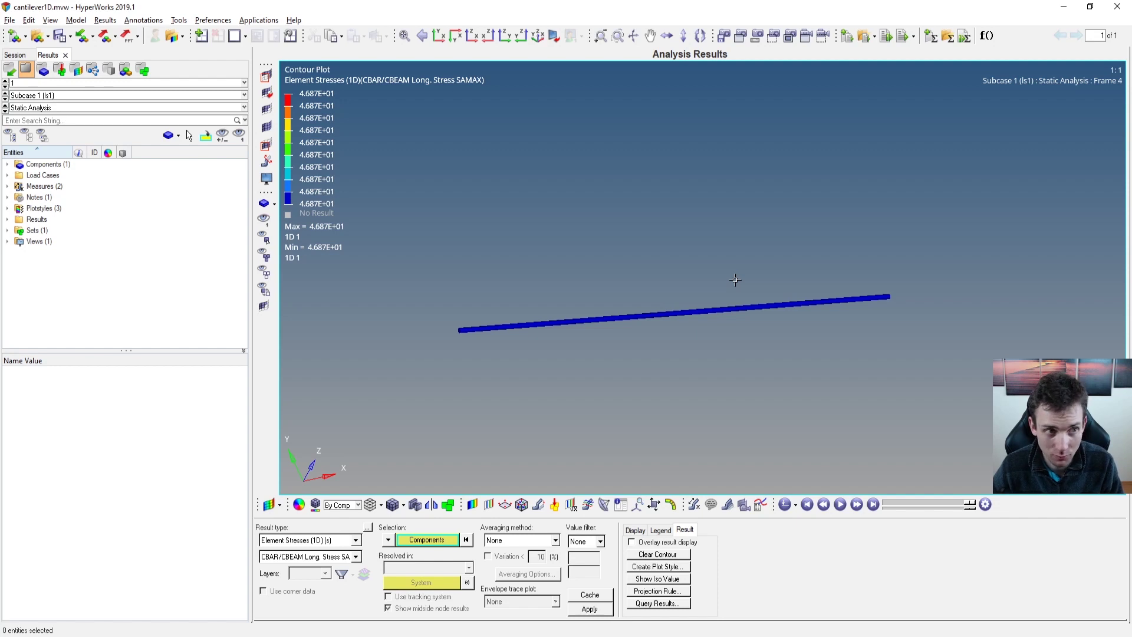
click(1117, 7)
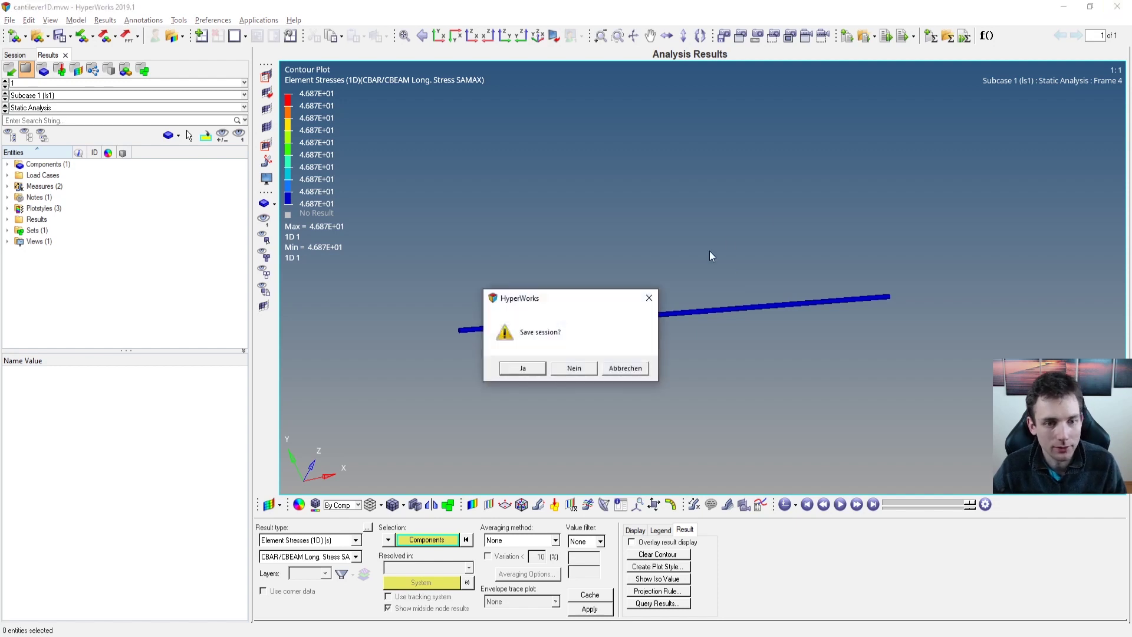
click(575, 368)
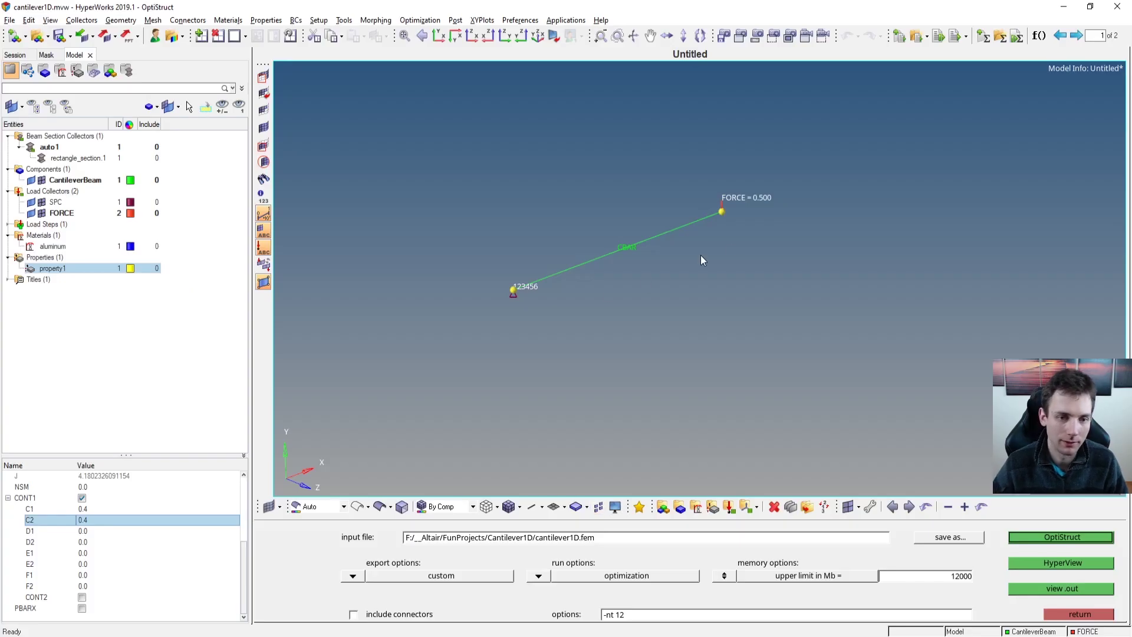
Delete the single CBAR element between the constrained node and the loaded node.
ctrl+drag(701, 257, 740, 389)
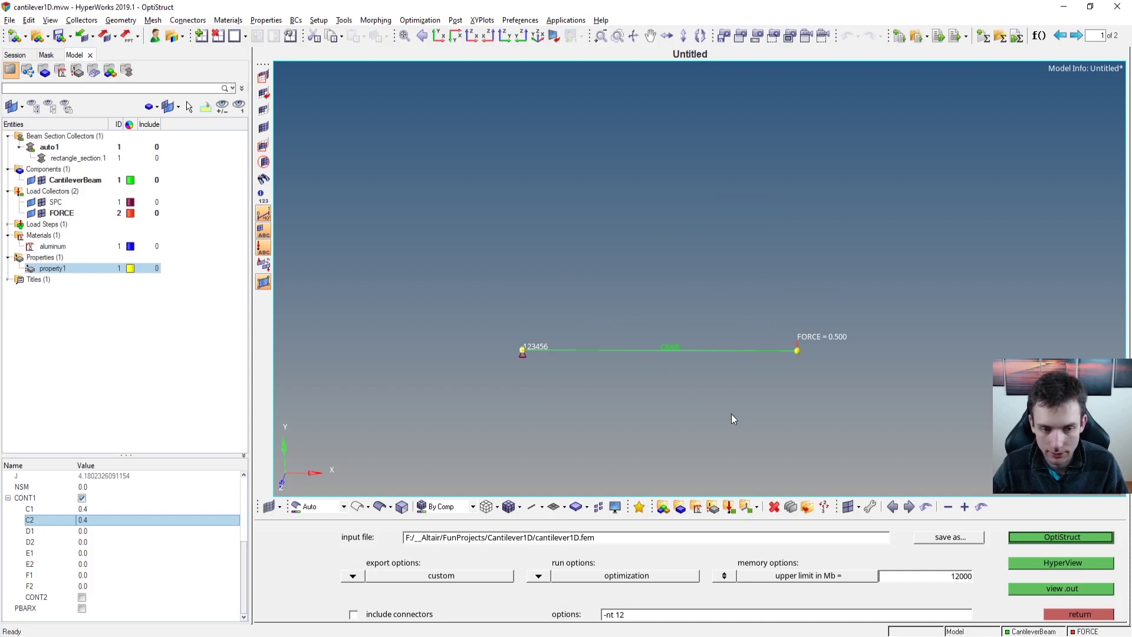
ctrl+drag(669, 357, 626, 349)
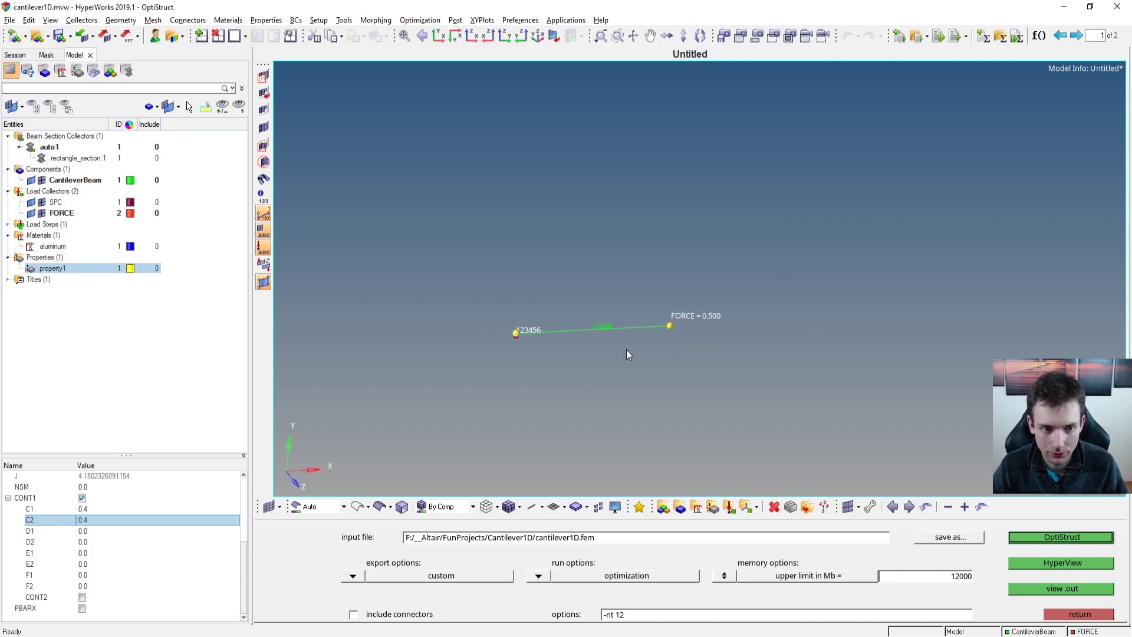
click(1096, 614)
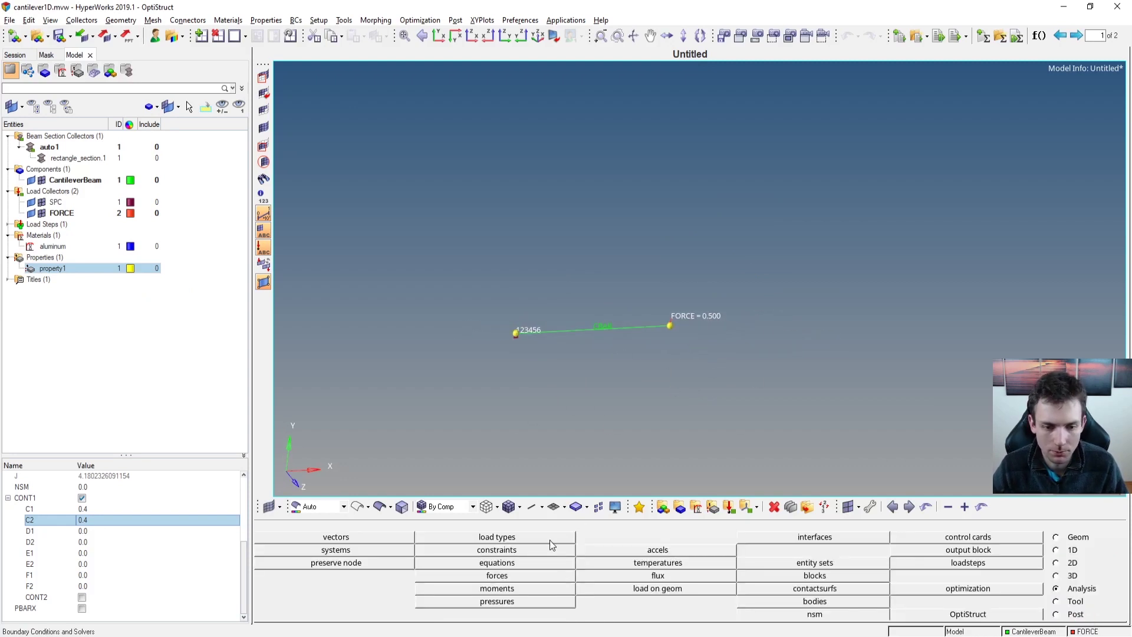
click(1058, 551)
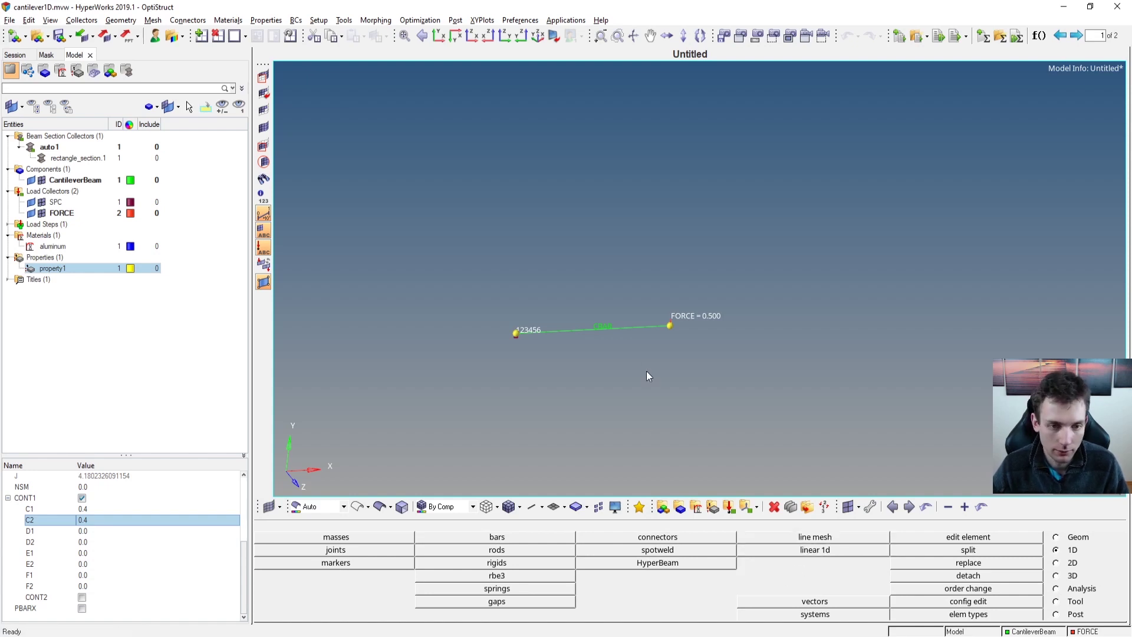
key(F2)
middle_click(623, 351)
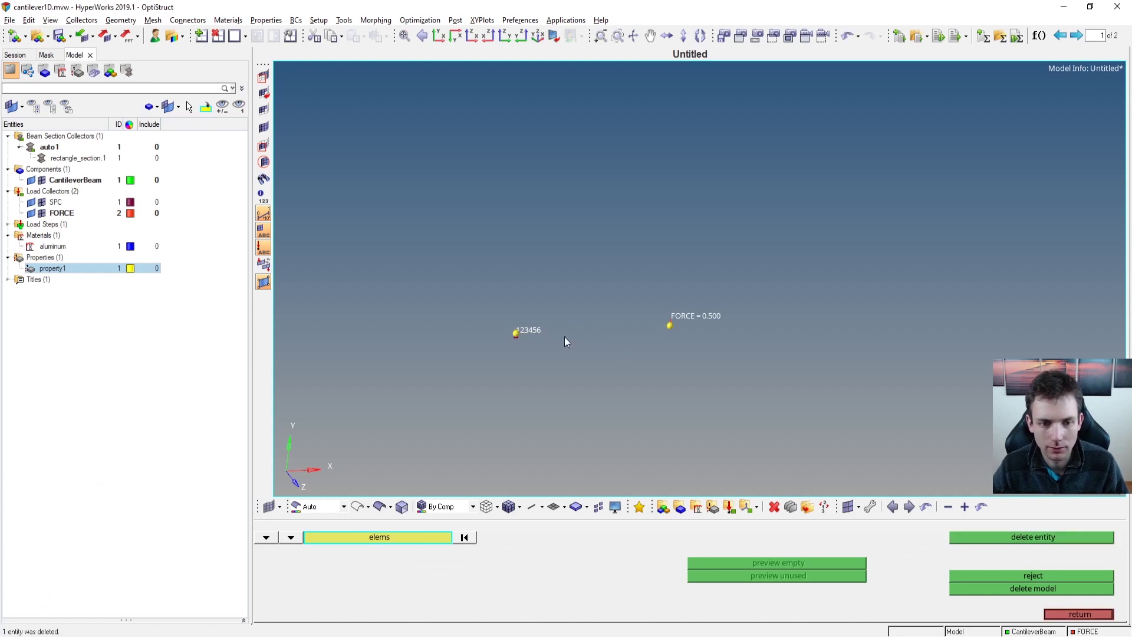
key(Escape)
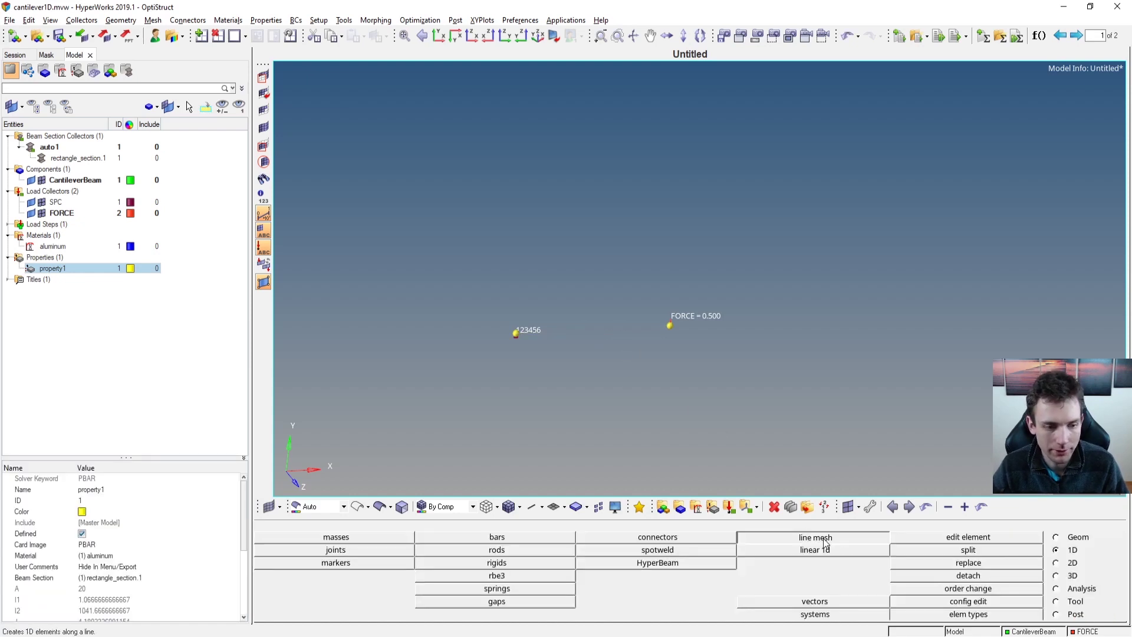
Start a line mesh of bar2 elements and assign property1 to it.
click(823, 539)
ctrl+drag(536, 309, 522, 338)
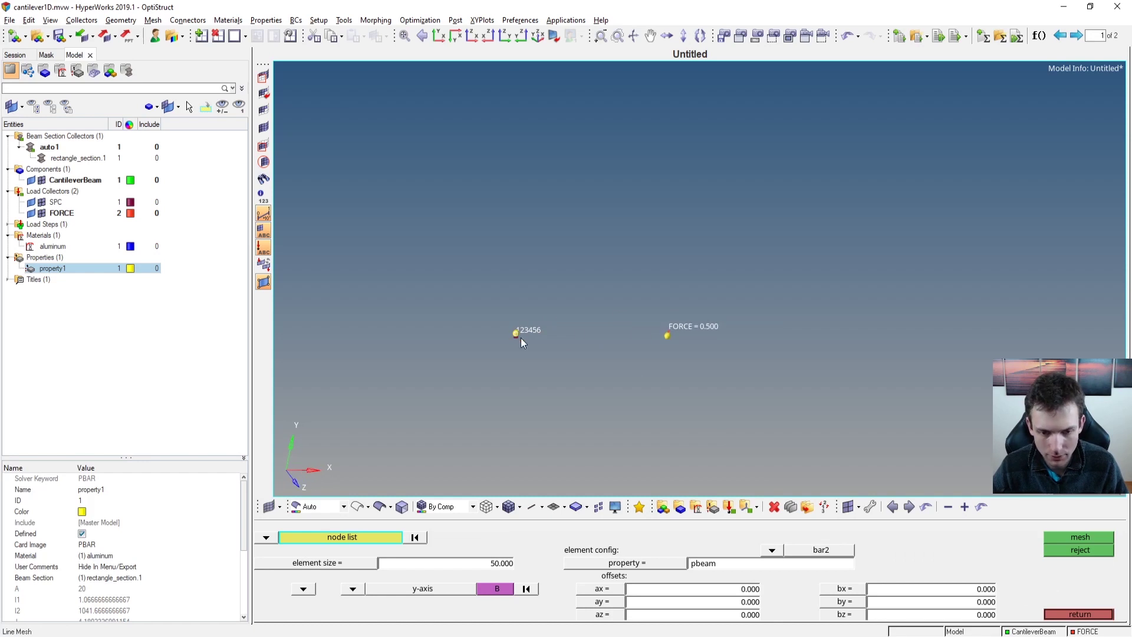
click(652, 564)
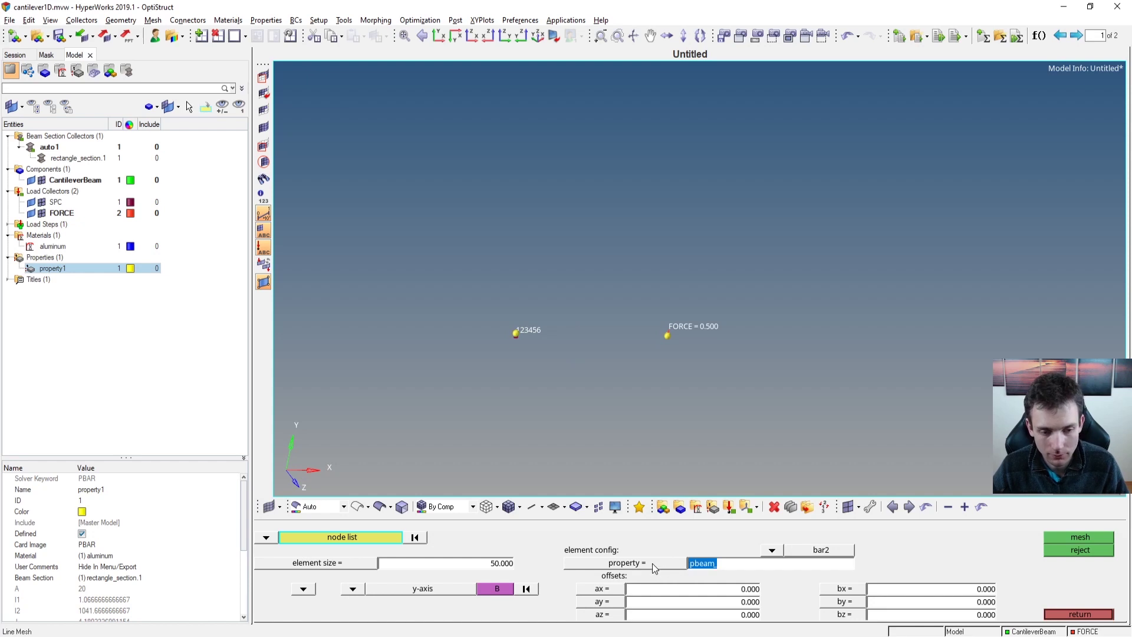
click(363, 536)
click(497, 588)
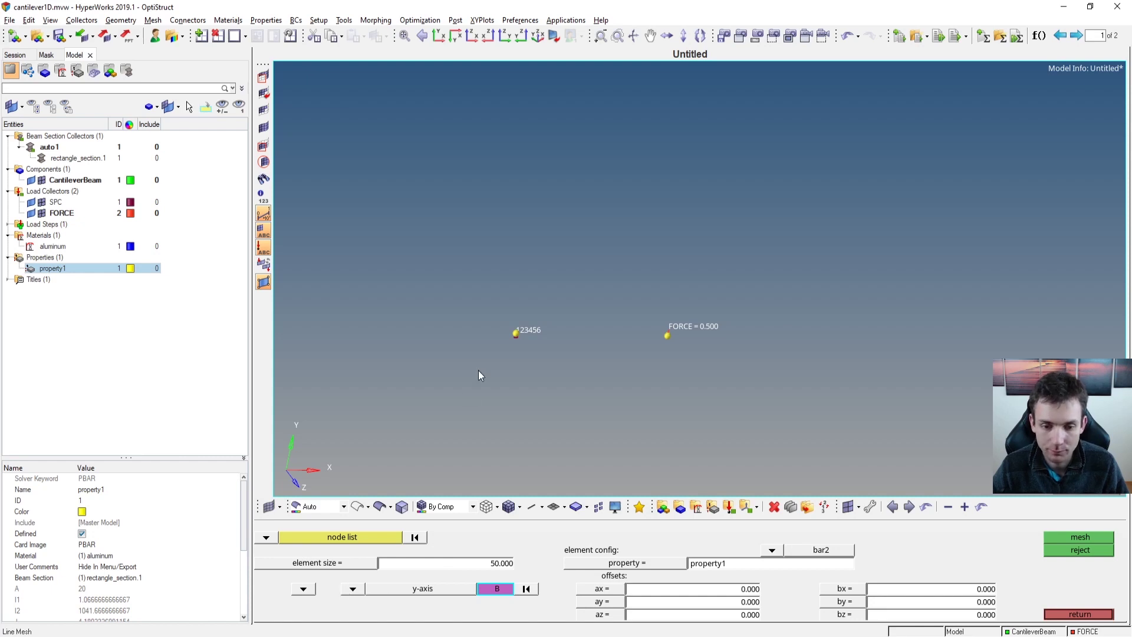
scroll(516, 347, down, 3)
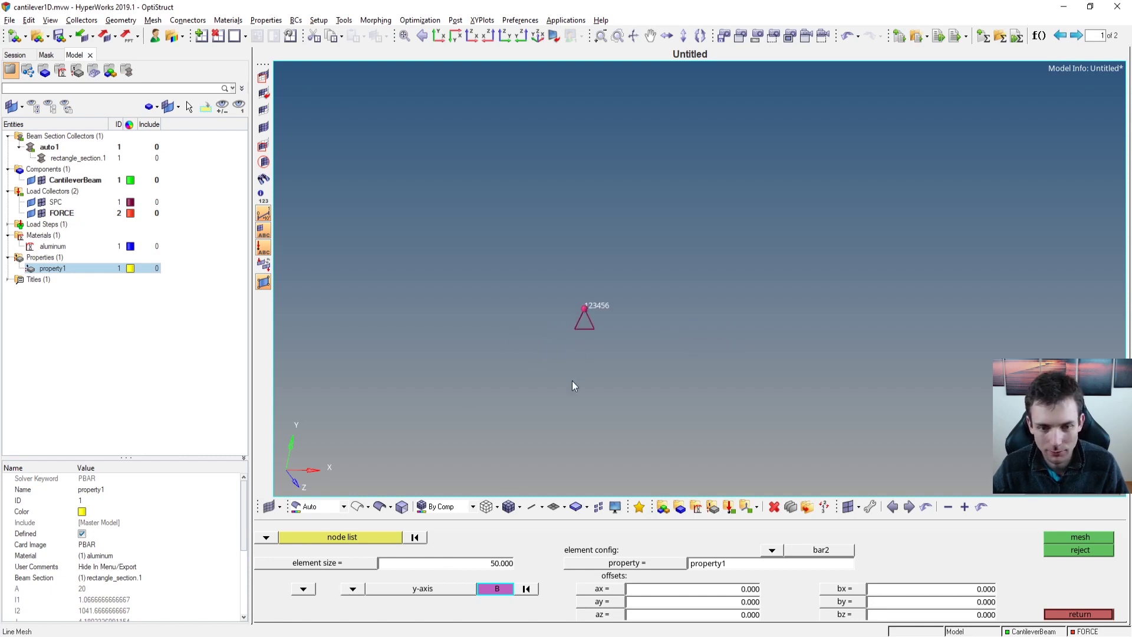
scroll(586, 437, up, 3)
Create the line mesh from the constrained node to the loaded node with an element size of 15.
click(345, 538)
click(445, 361)
click(748, 363)
click(489, 563)
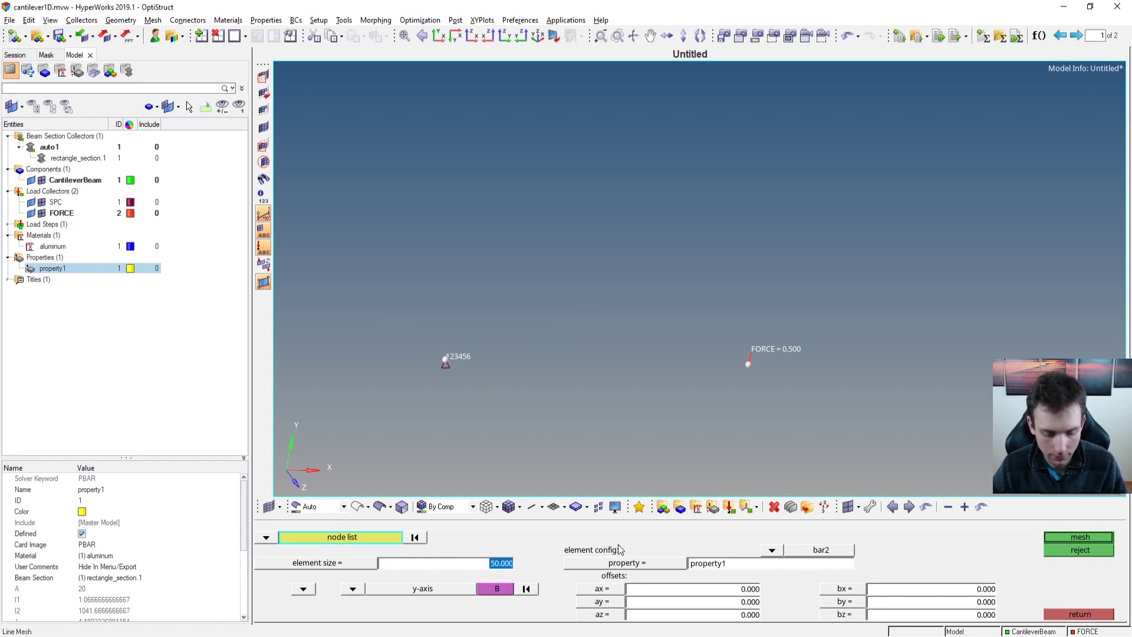
text(1)
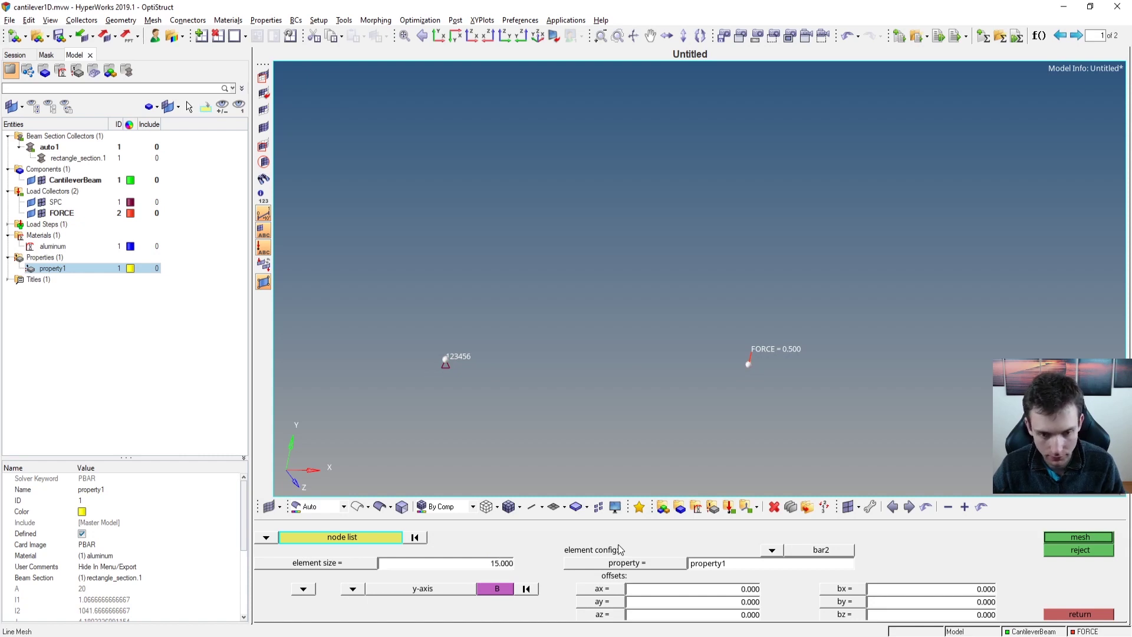
click(1086, 535)
ctrl+right_drag(637, 366, 695, 363)
scroll(688, 364, up, 3)
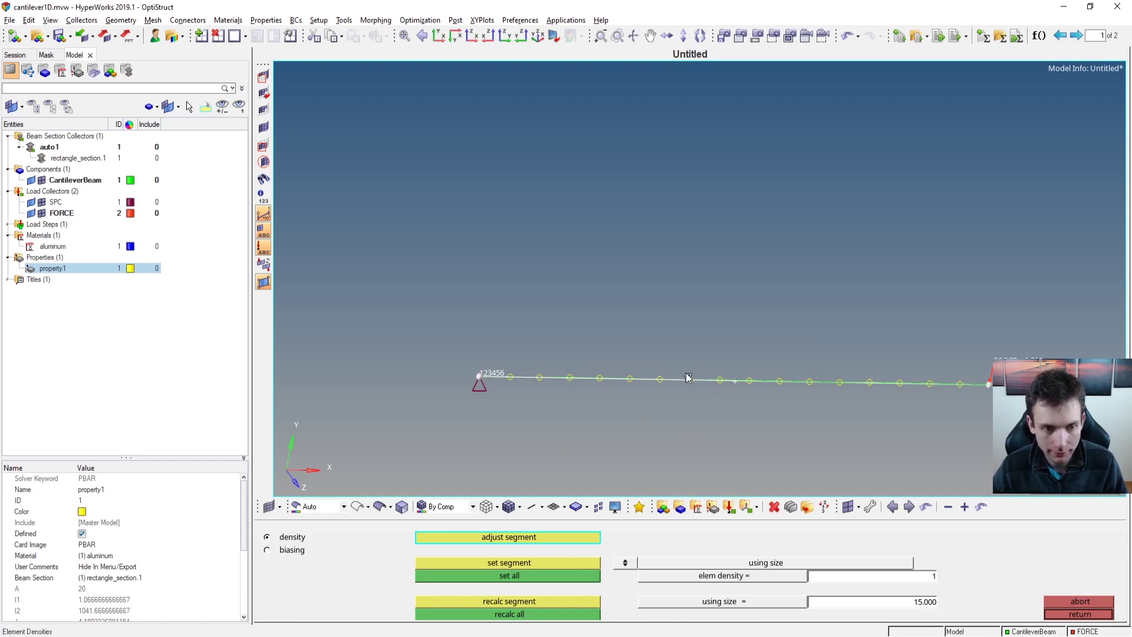
click(1078, 613)
Look at the line mesh option for selecting lines, inspect the new bar elements, and leave the command.
click(266, 537)
click(306, 557)
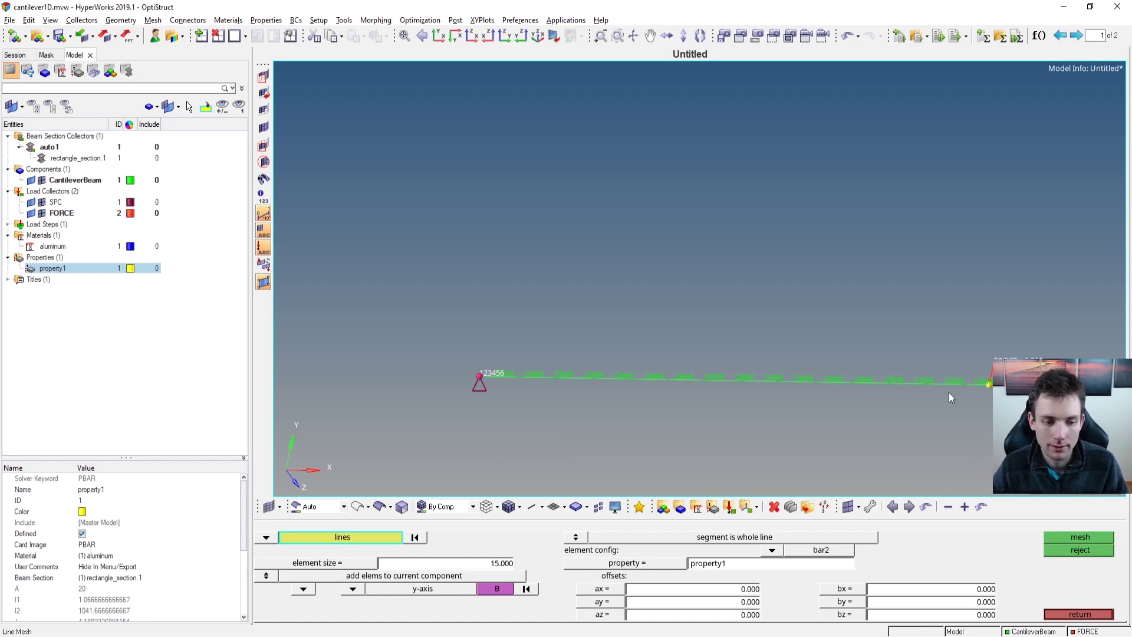
key(f)
mouse_move(663, 352)
ctrl+mouse_down()
mouse_move(636, 333)
mouse_move(665, 352)
ctrl+mouse_up()
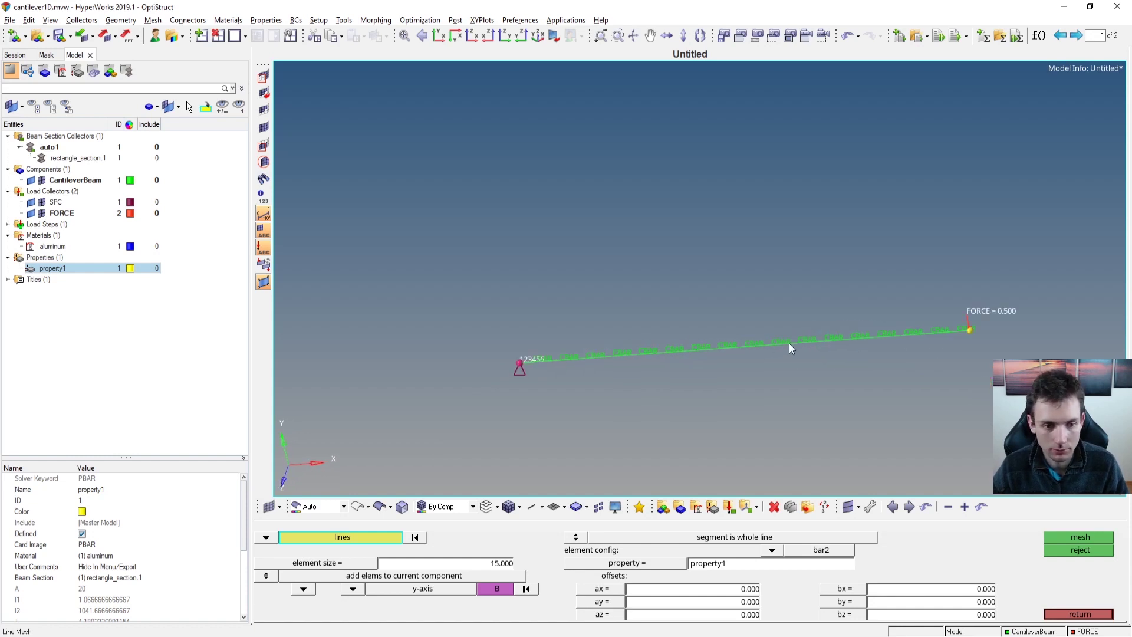
click(1077, 615)
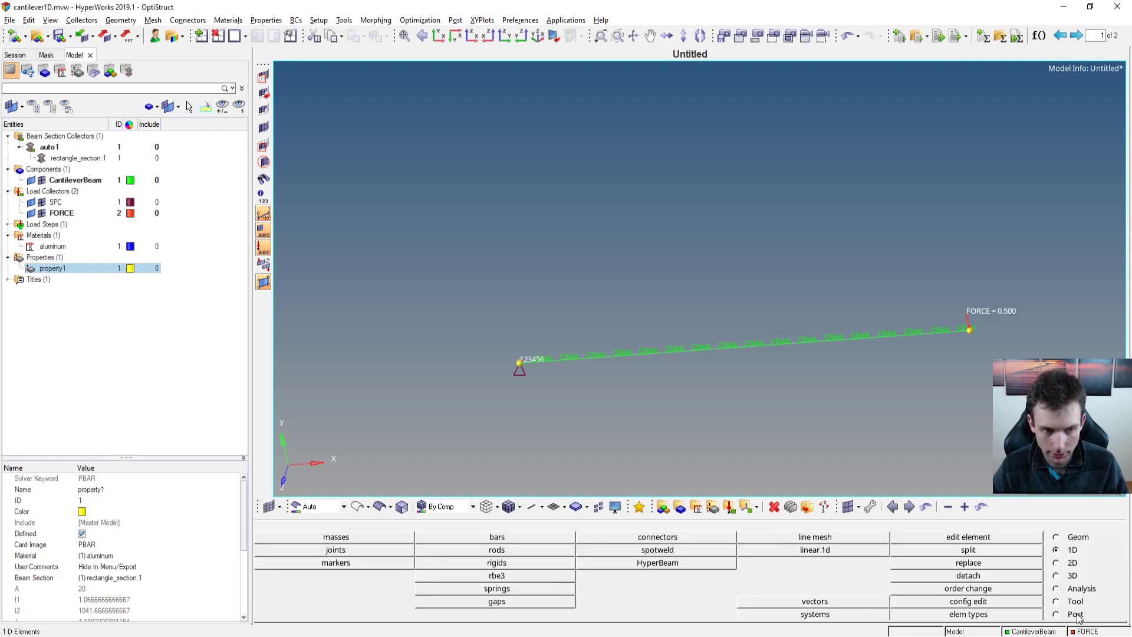
Name the solver input file cantilever1DLineMesh.fem and run the OptiStruct analysis.
click(1080, 580)
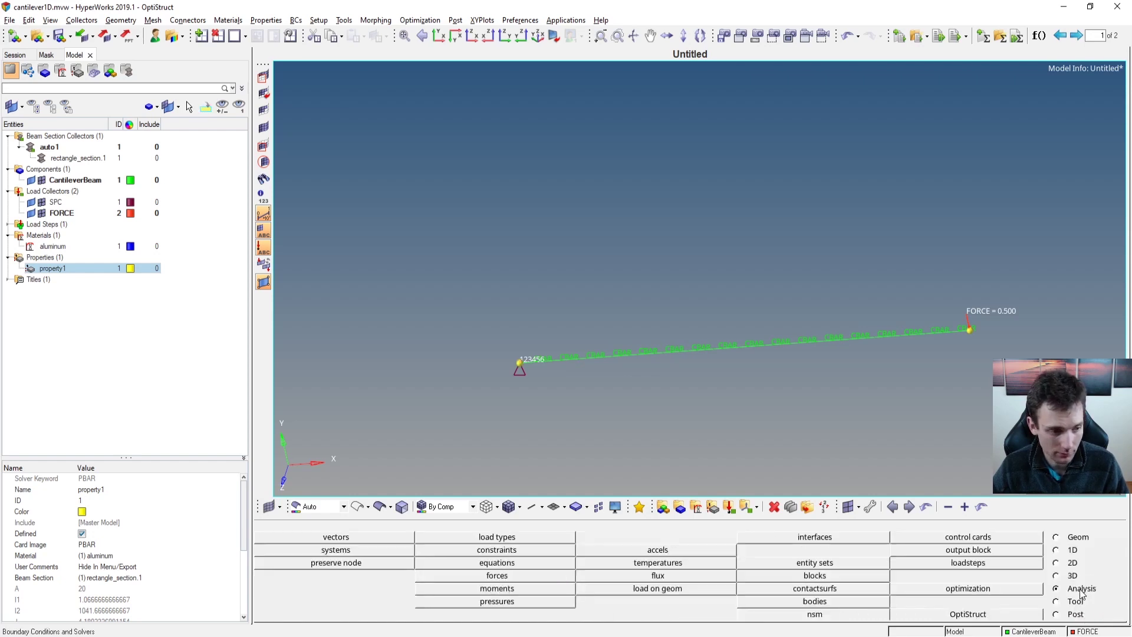
click(996, 614)
click(1029, 538)
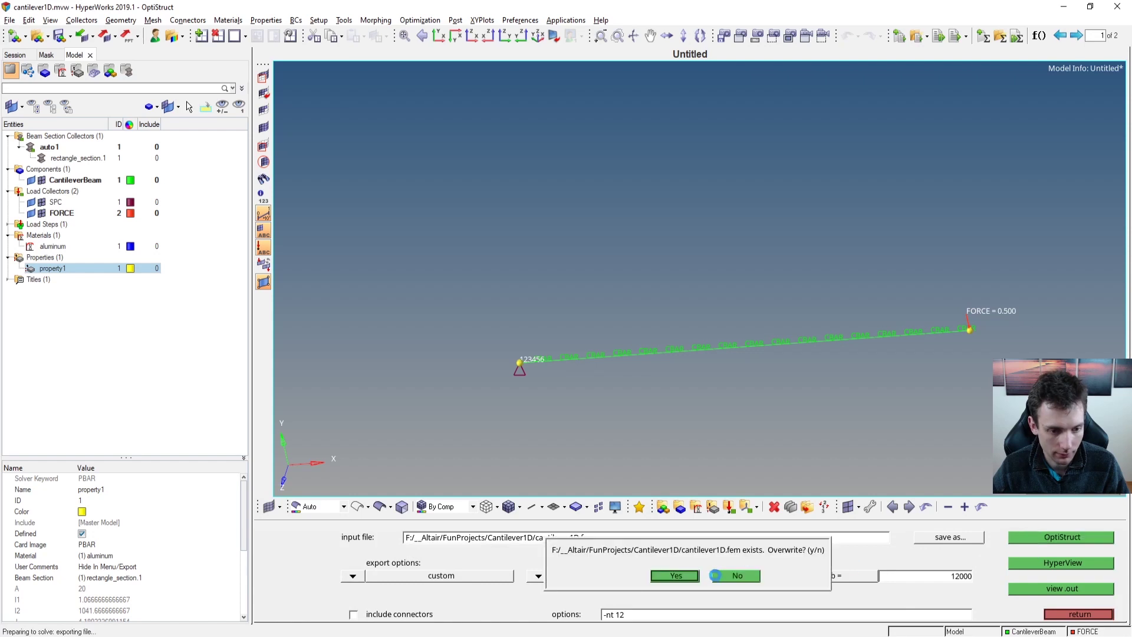
click(678, 573)
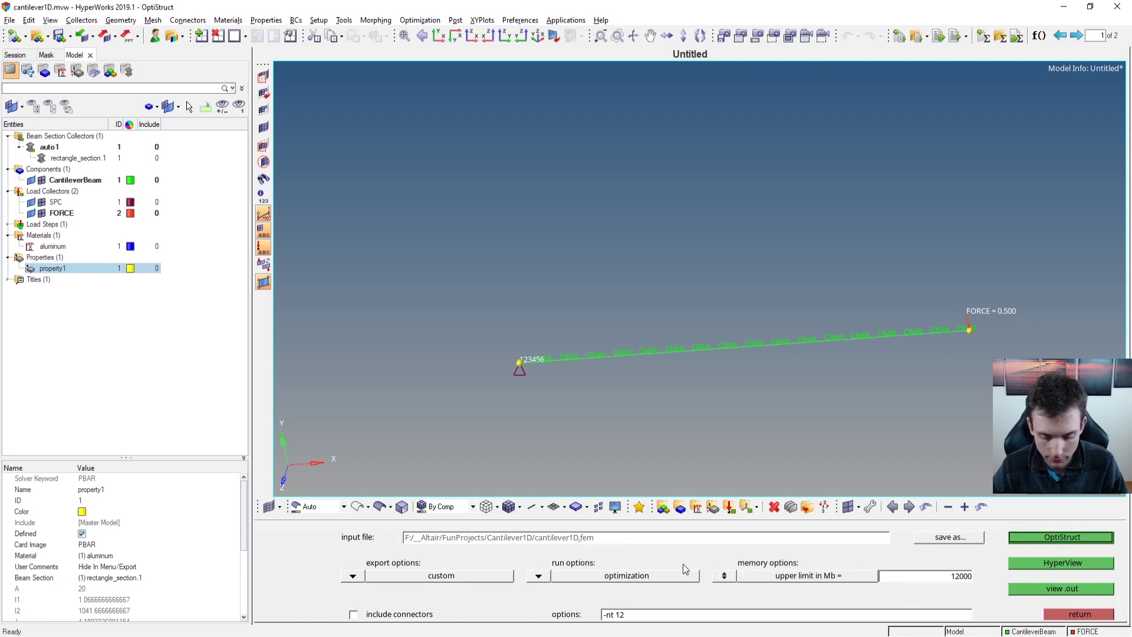
text(Line)
text(Mesh)
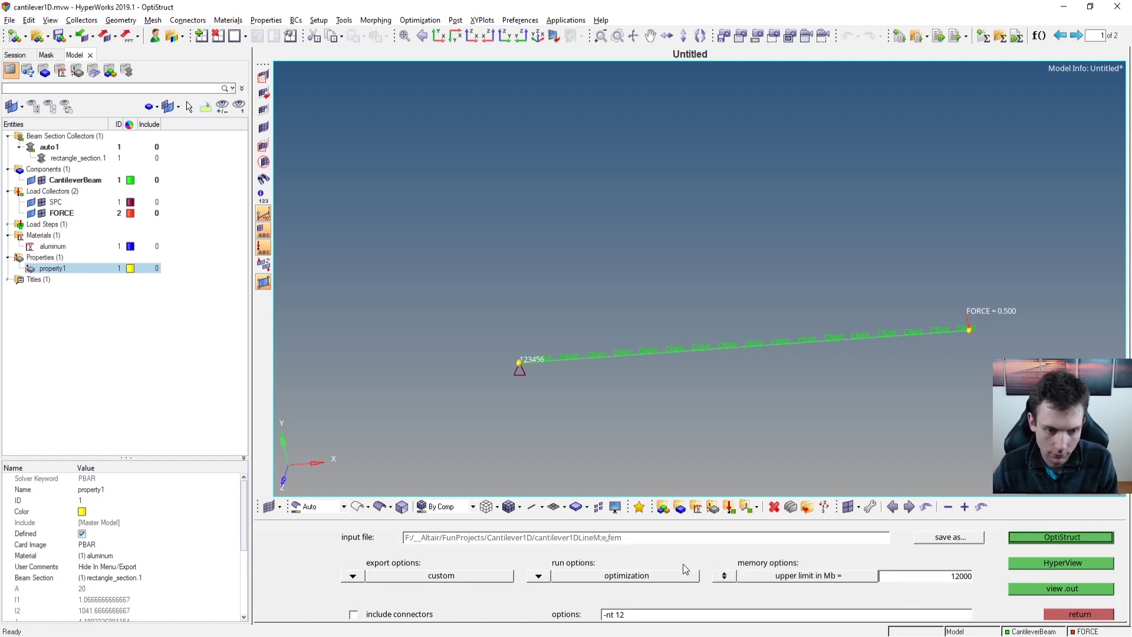
click(1052, 536)
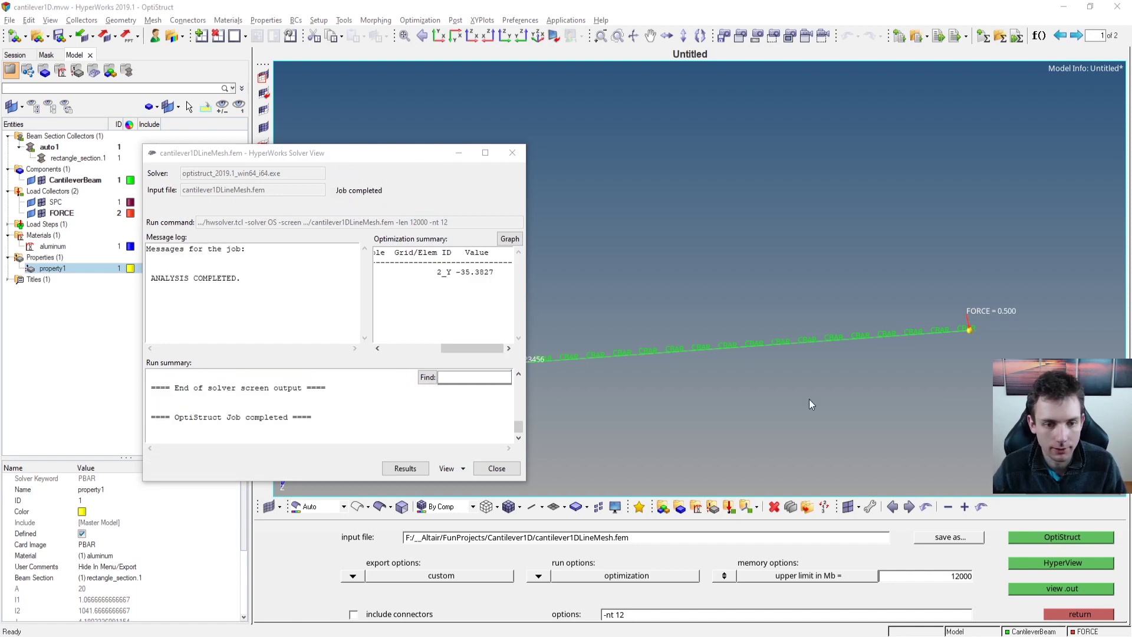
Open the results of the completed cantilever1DLineMesh job in HyperView.
drag(371, 152, 362, 111)
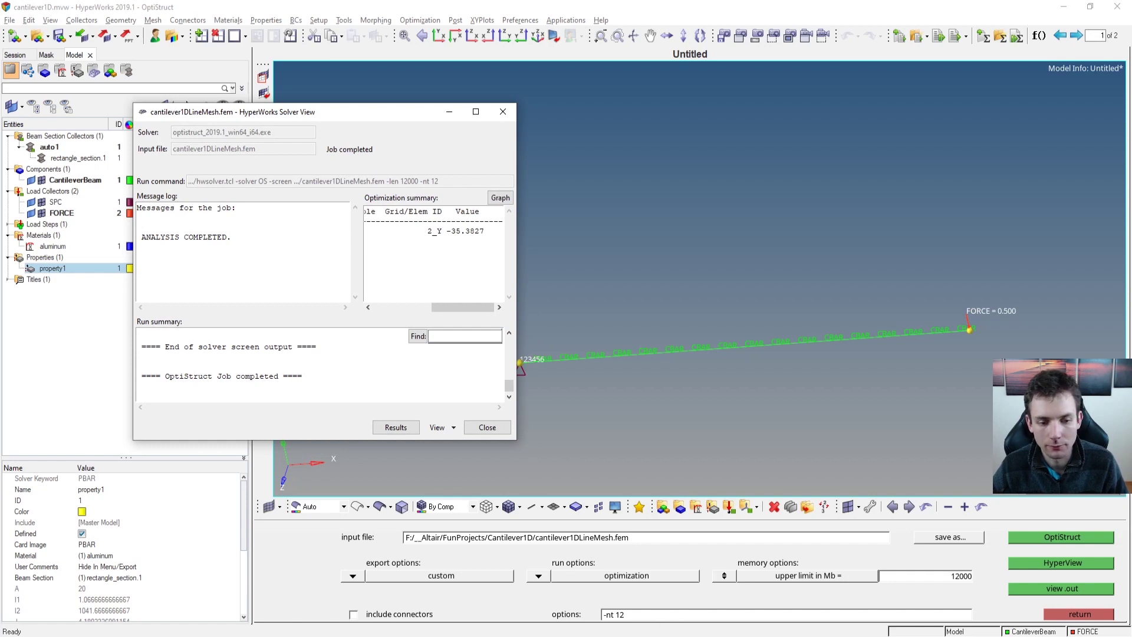
click(486, 427)
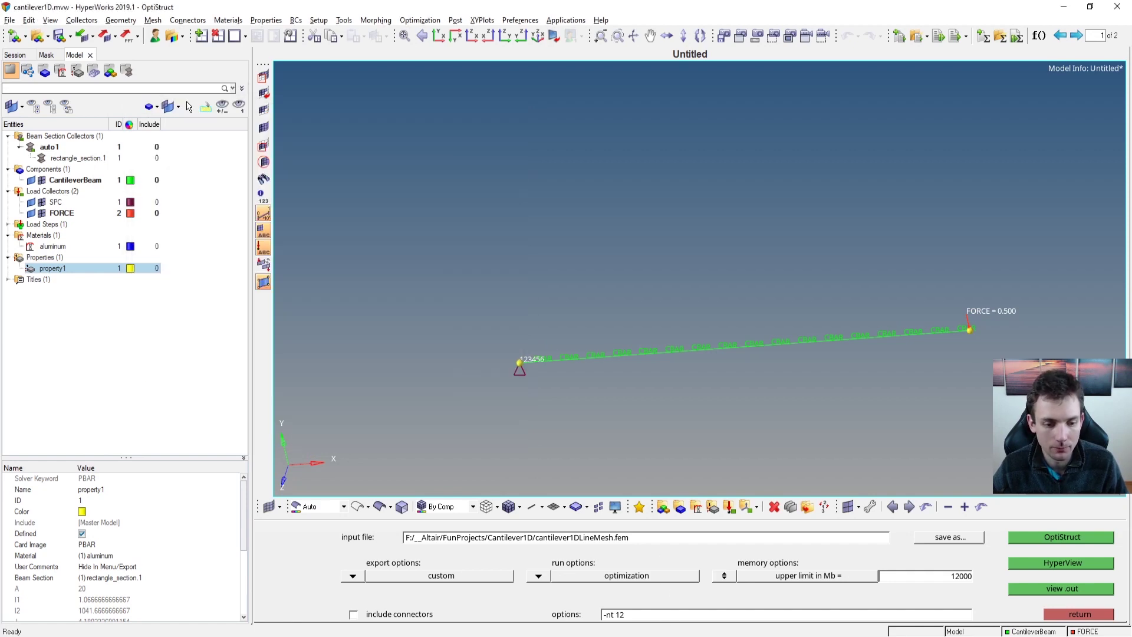
mouse_move(680, 634)
click(723, 590)
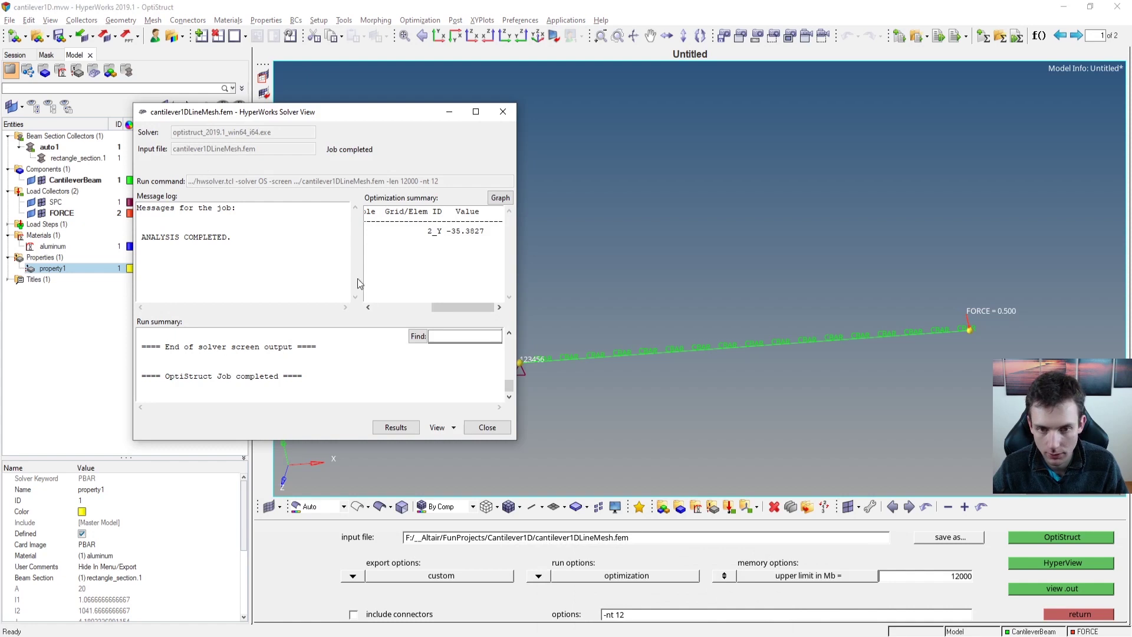
click(404, 430)
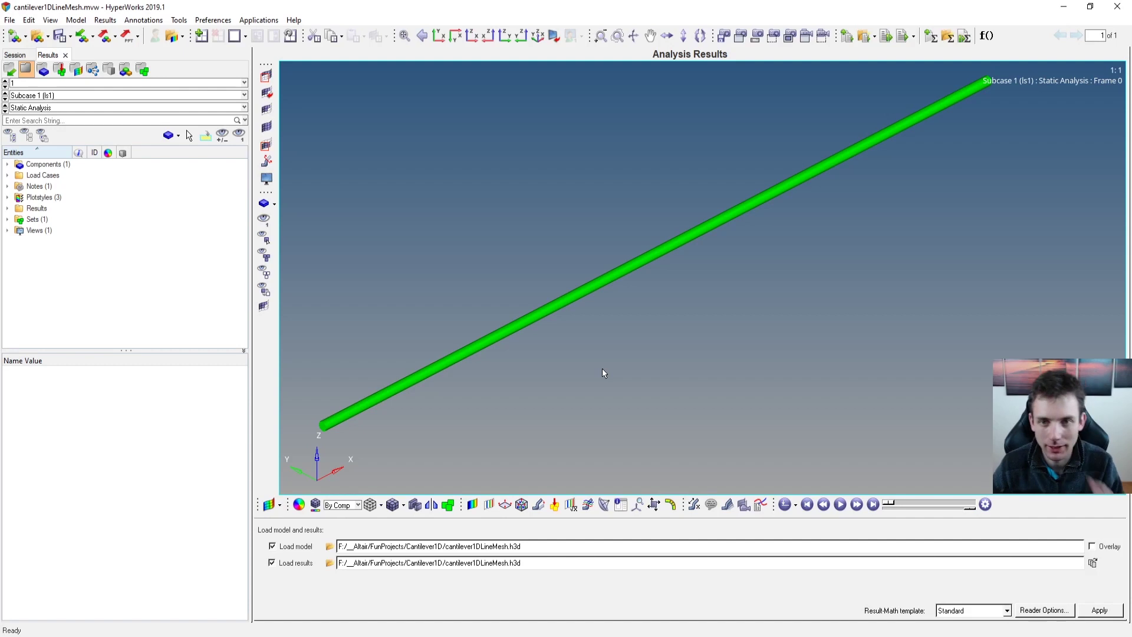
Contour the displacement magnitude on the line-meshed beam and view it in the XY plane.
click(472, 504)
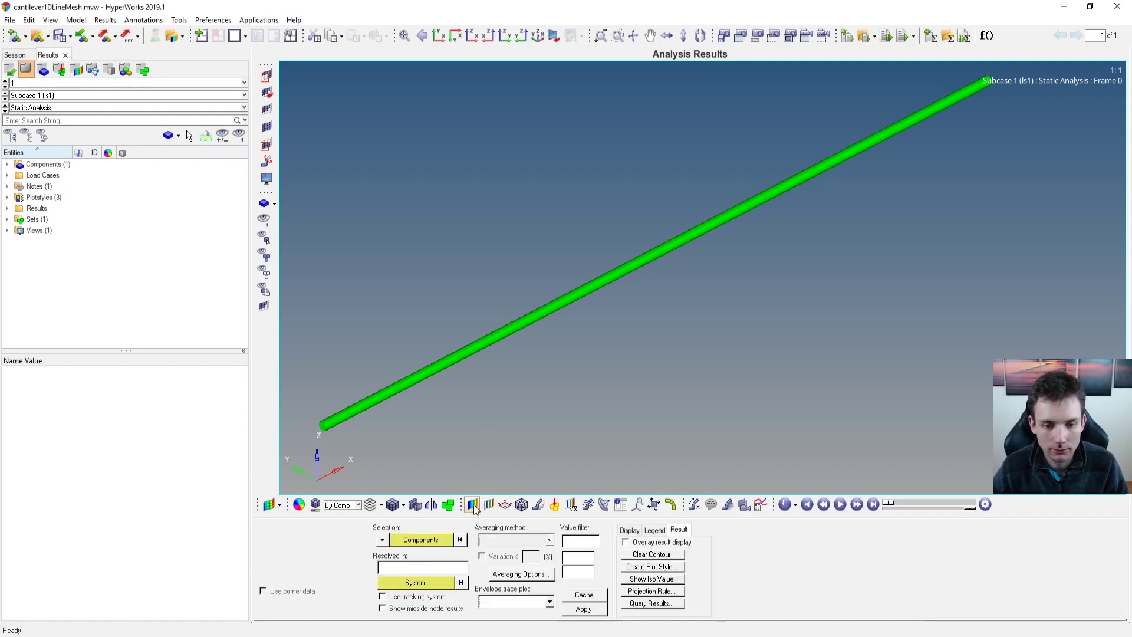
click(590, 608)
scroll(521, 356, down, 1)
ctrl+drag(522, 356, 523, 282)
click(437, 36)
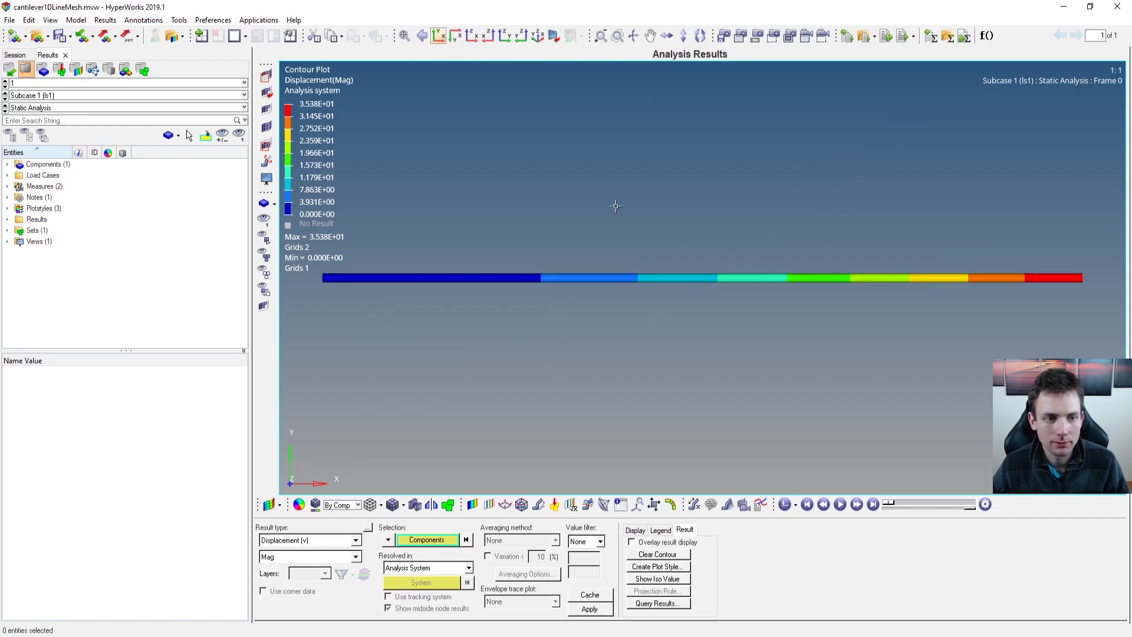
Plot the nodal displacement as X+Y+Z resultant vectors along the beam.
click(494, 507)
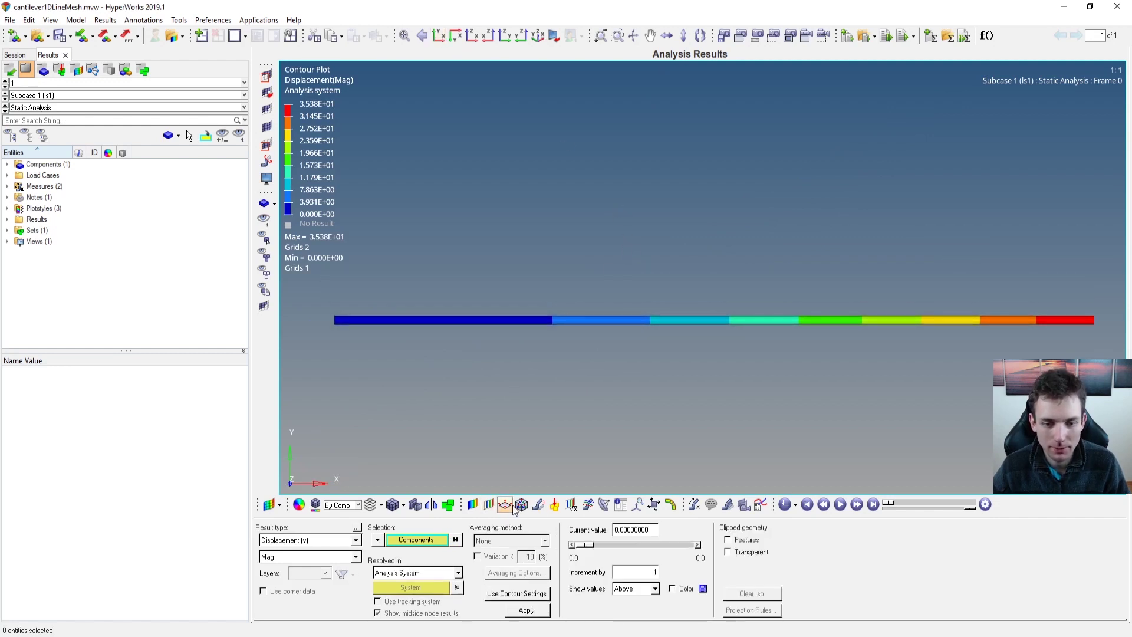
click(507, 506)
click(488, 611)
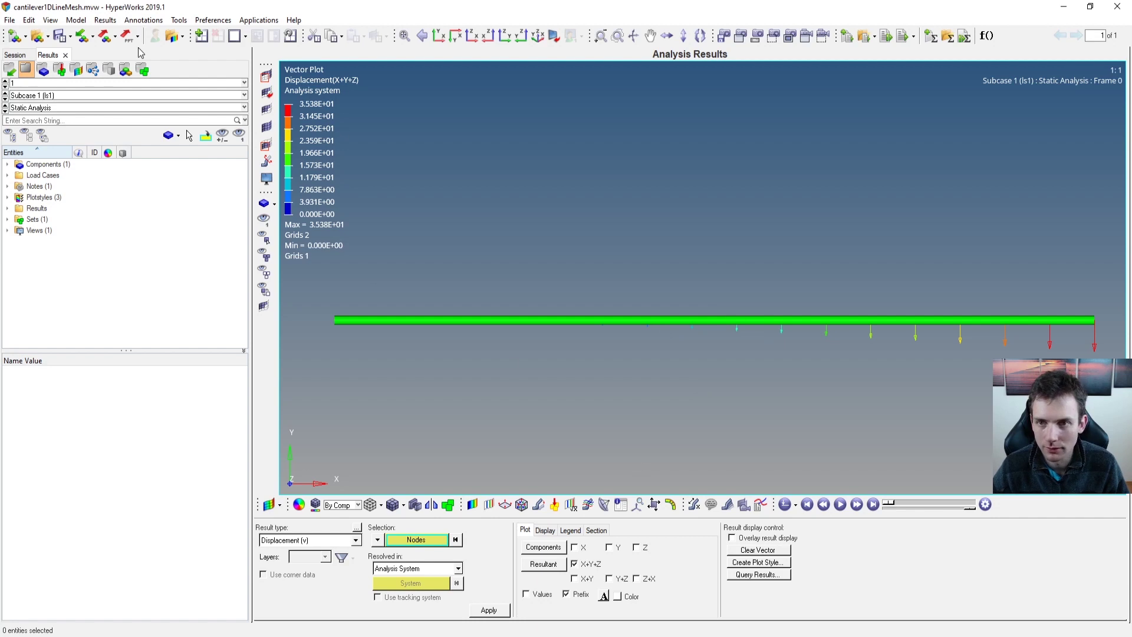
Change the visualization options so the bar elements are drawn as thin lines instead of solid cylinders.
click(213, 20)
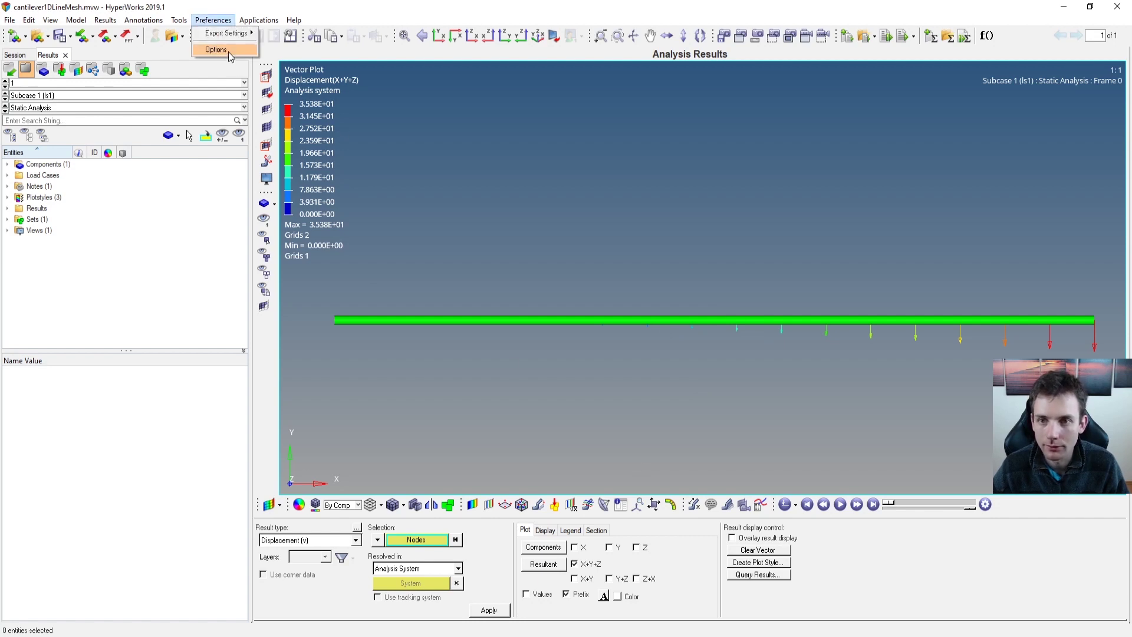
click(227, 51)
click(562, 178)
click(560, 193)
click(563, 178)
click(548, 187)
click(519, 354)
click(570, 356)
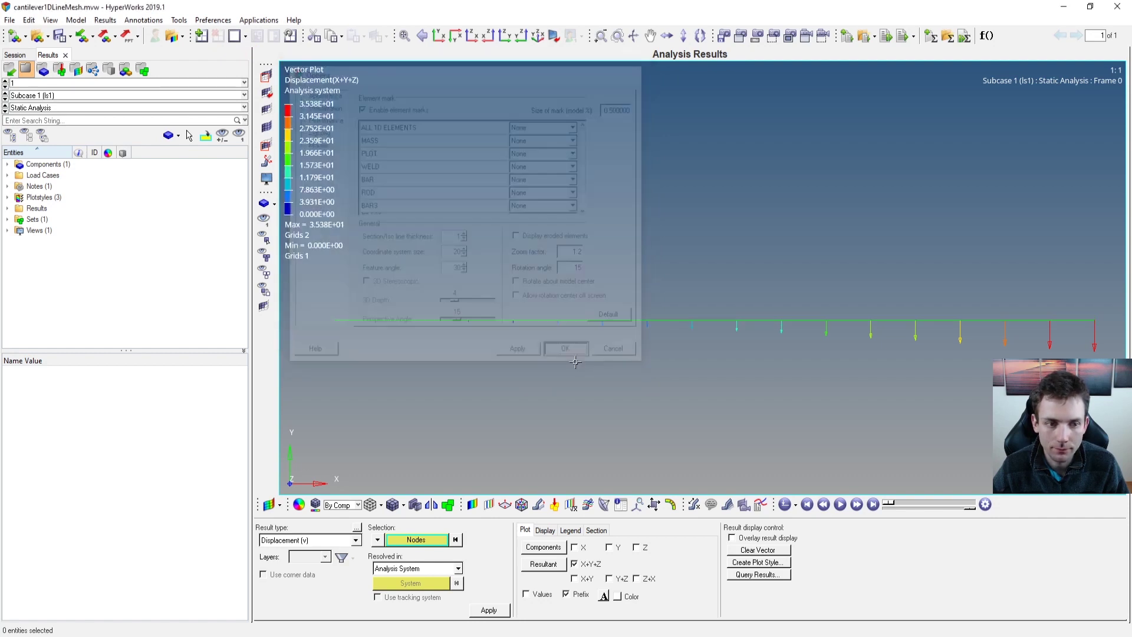
Play and pause the deflection animation, and contour the 1D element stresses as CBAR/CBEAM Axial Stress.
click(840, 505)
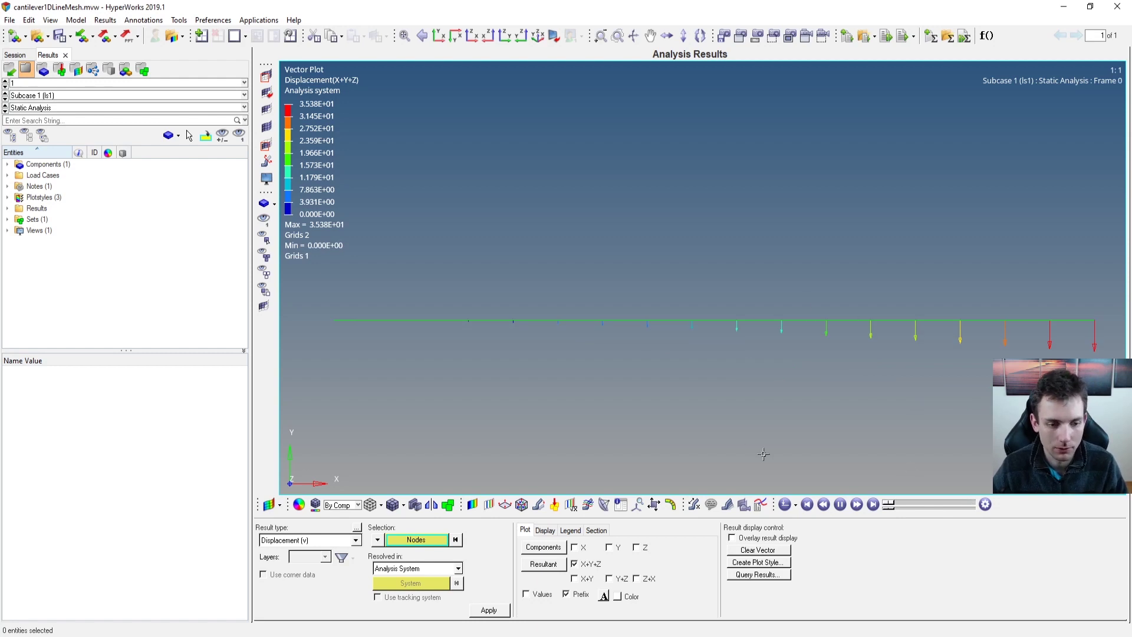
click(840, 504)
click(472, 504)
click(355, 540)
click(349, 561)
click(590, 608)
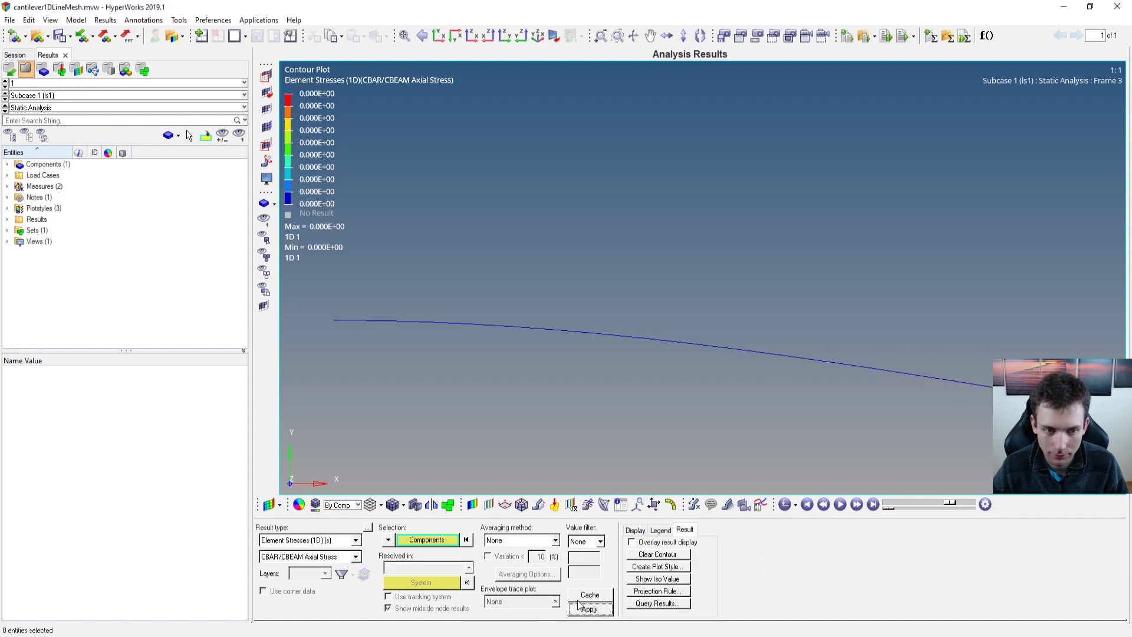
Contour the CBAR/CBEAM Long. Stress SAC component and inspect its distribution along the deflected beam.
click(356, 557)
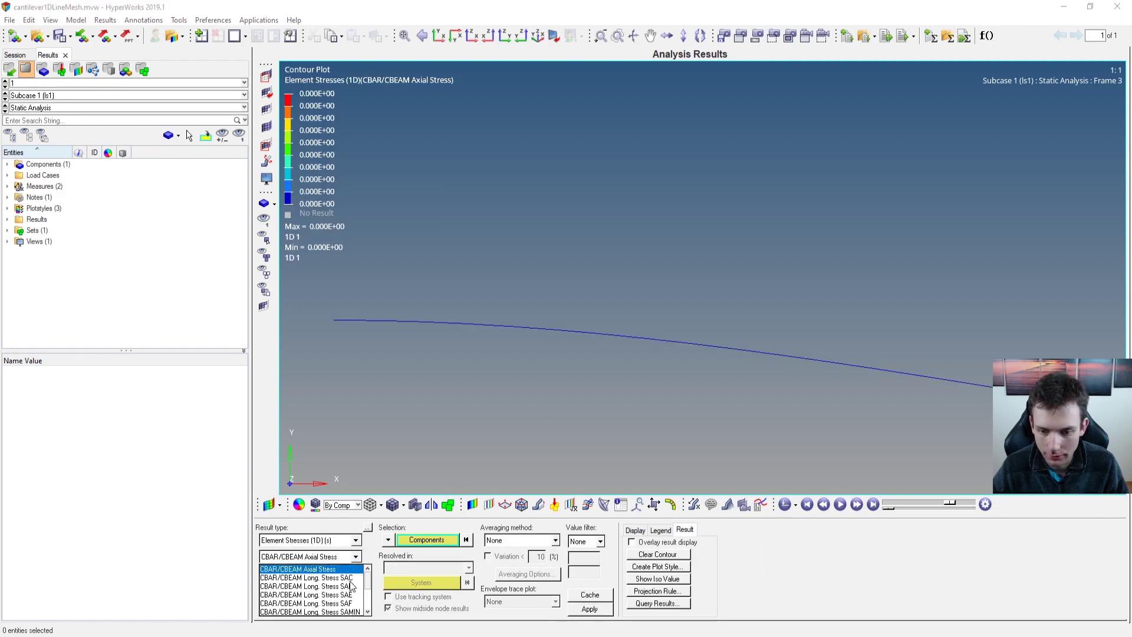
click(351, 577)
click(590, 609)
scroll(678, 330, down, 2)
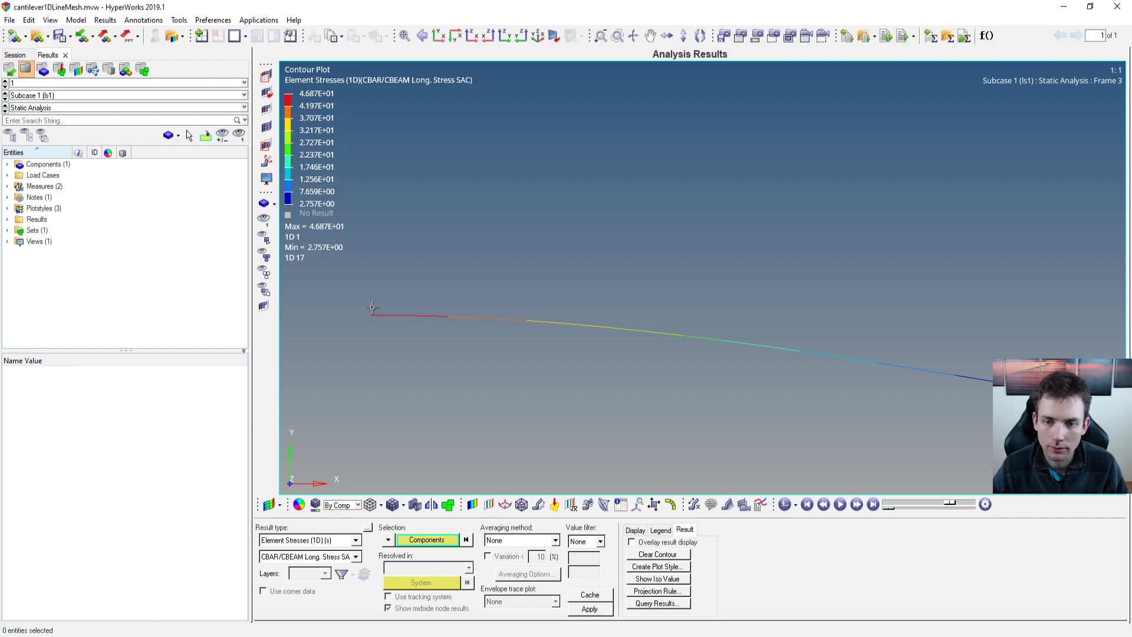
scroll(606, 310, down, 3)
ctrl+right_drag(608, 248, 623, 273)
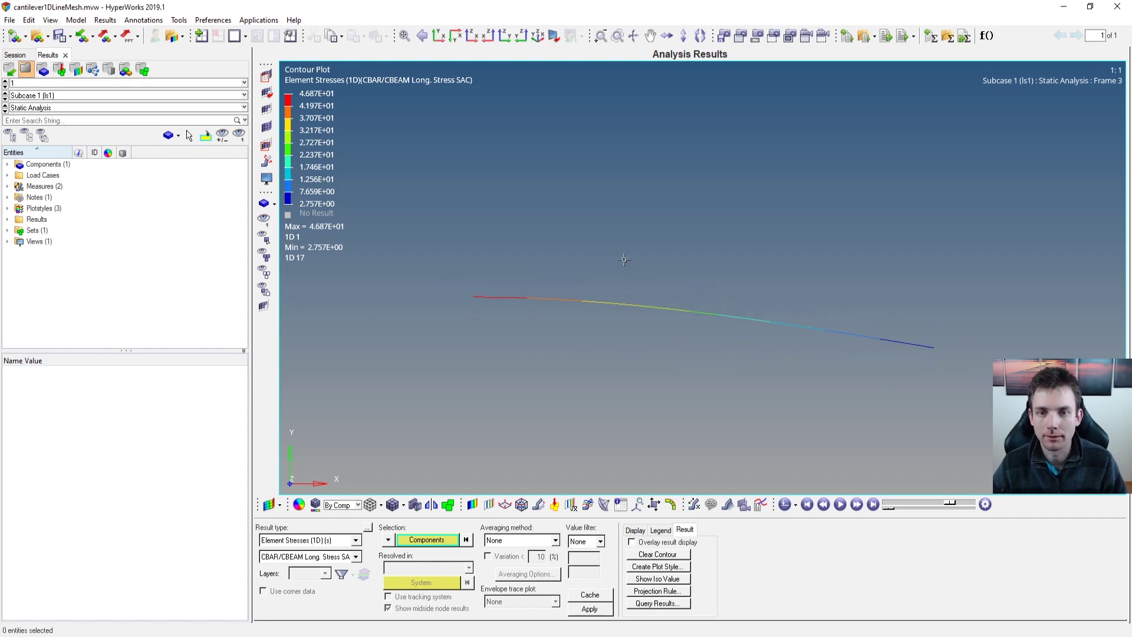
key(alt+Tab)
key(alt+Tab)
key(alt+Tab)
key(alt+Tab)
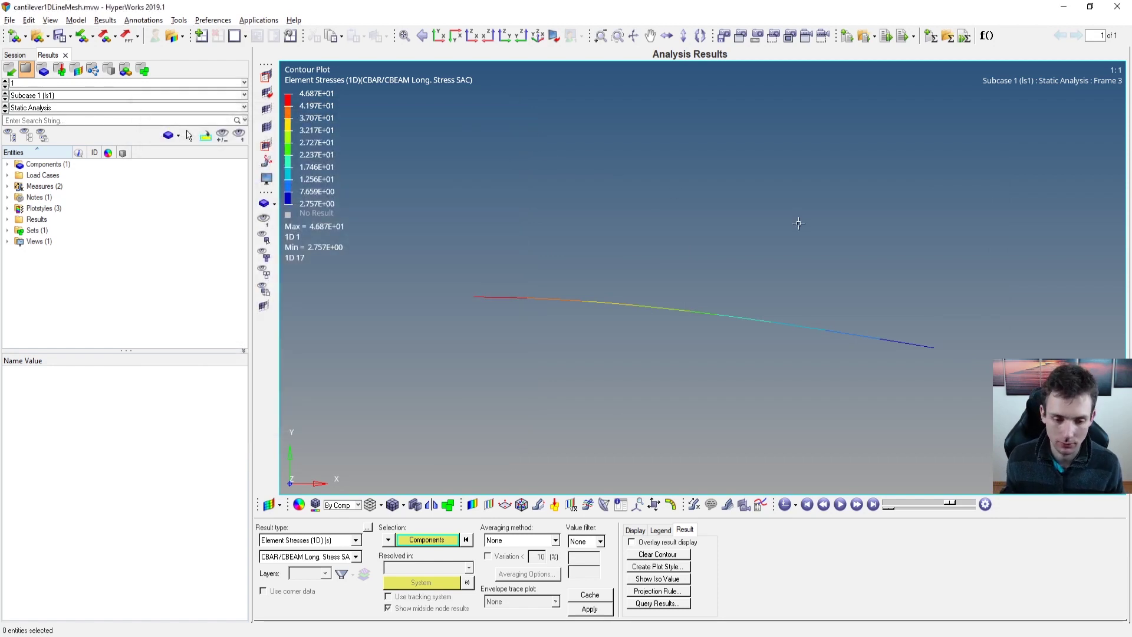
Switch to the OptiStruct model, leave the solver run setup, and look at the property types offered for topology optimization design variables.
key(alt+Tab)
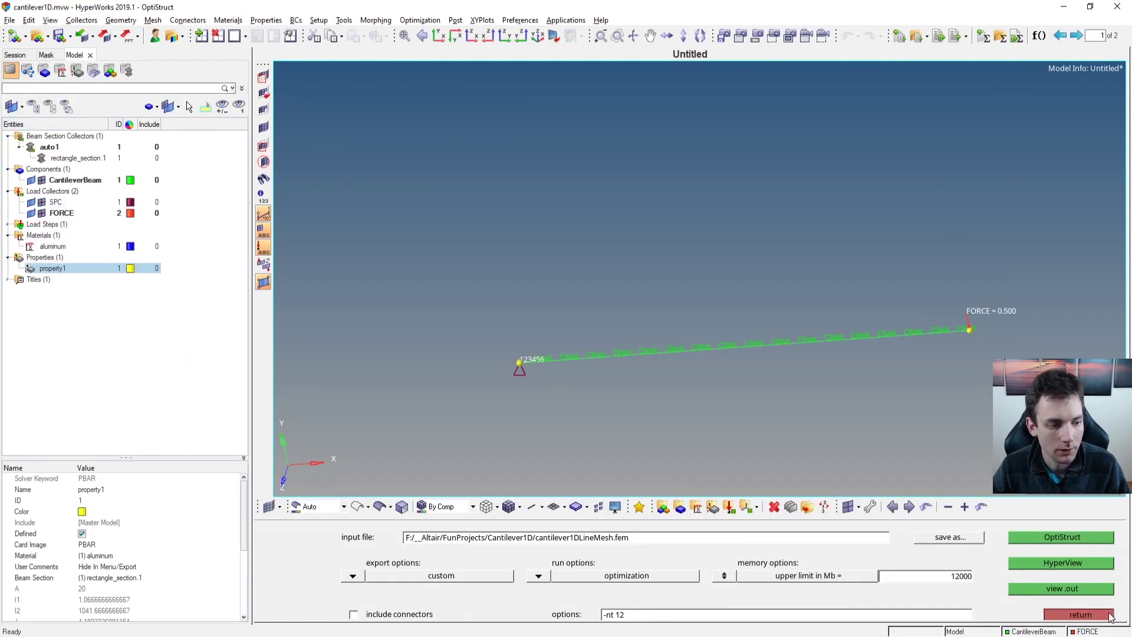
click(1102, 614)
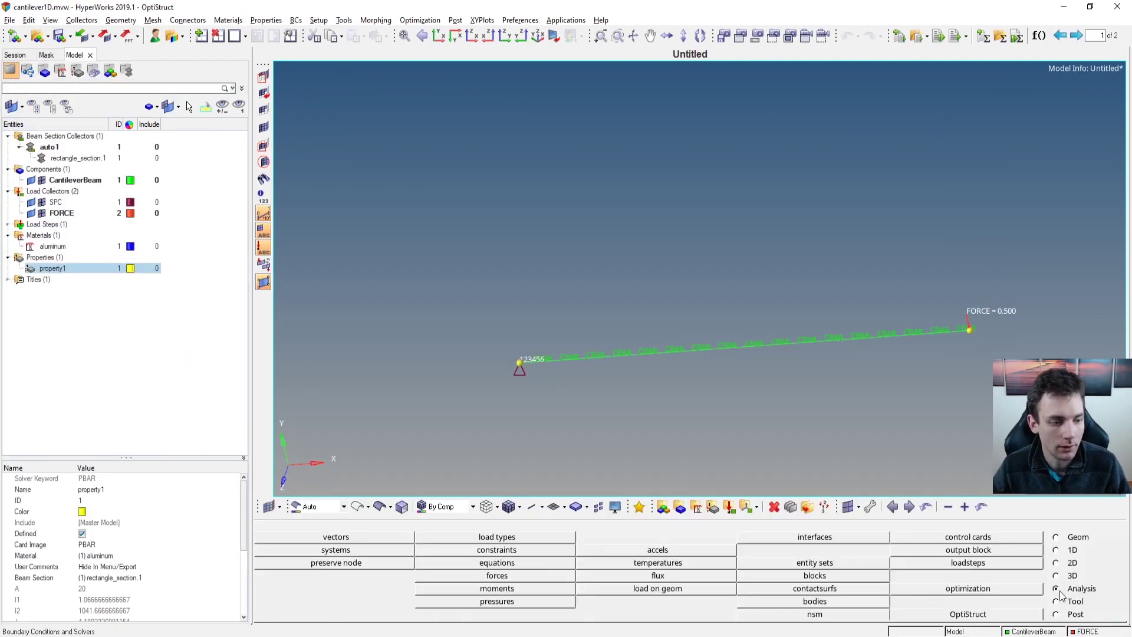
click(974, 589)
click(380, 536)
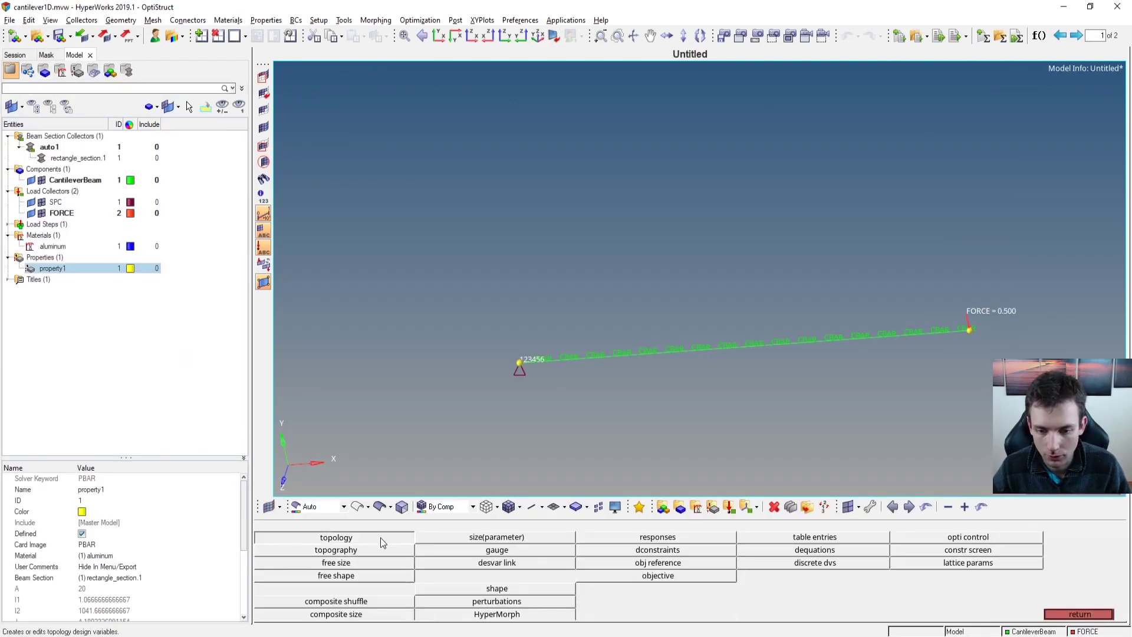
click(415, 577)
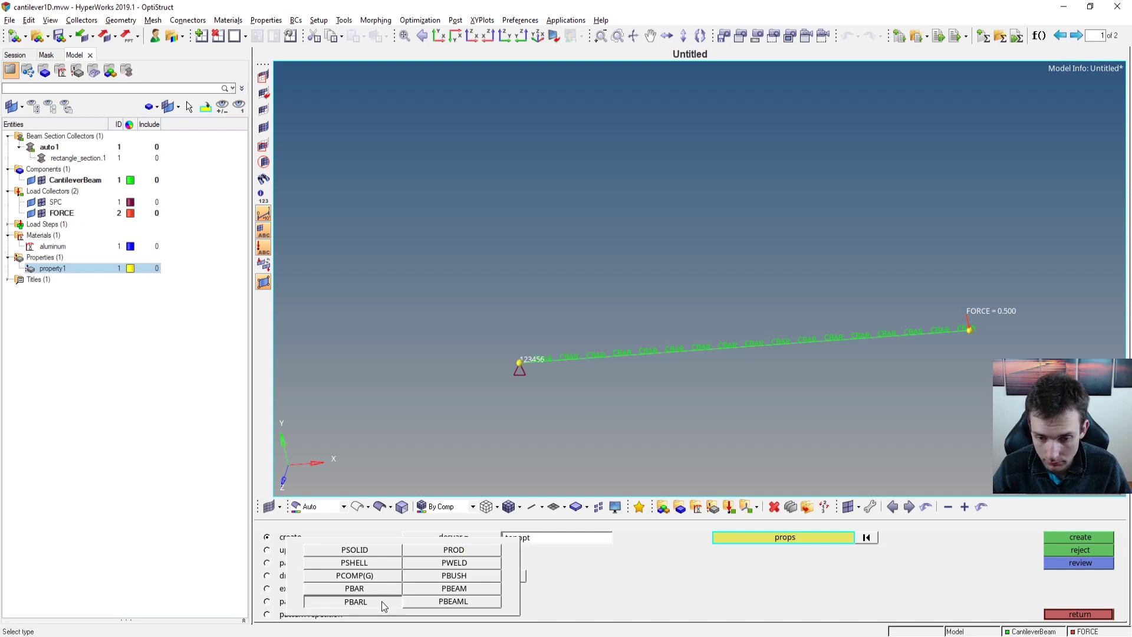
click(599, 582)
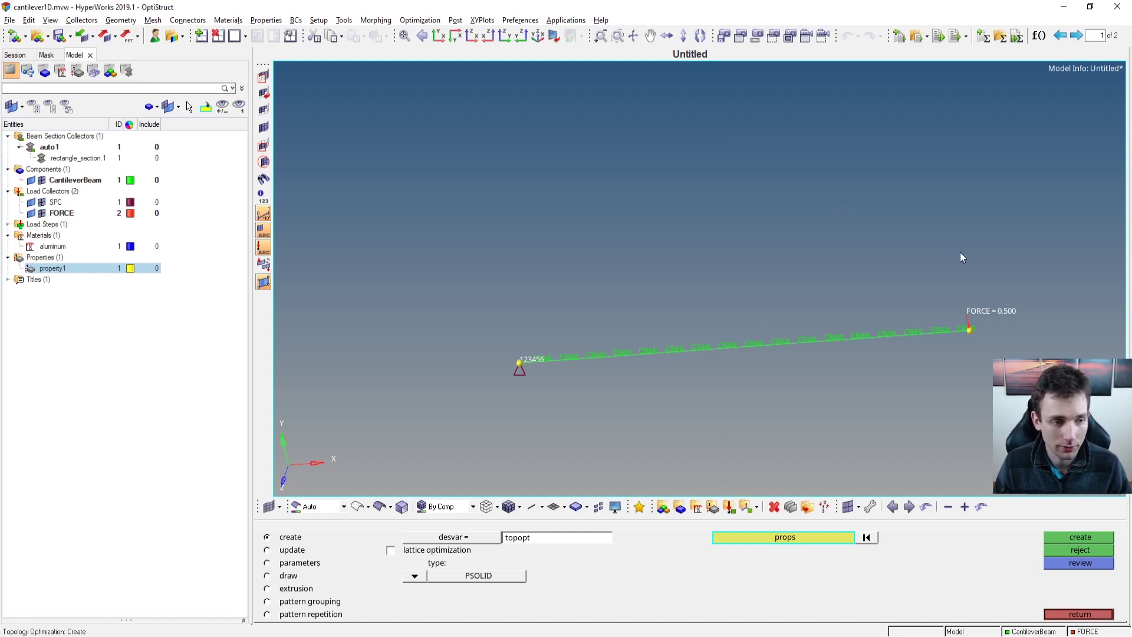
ctrl+drag(799, 307, 691, 277)
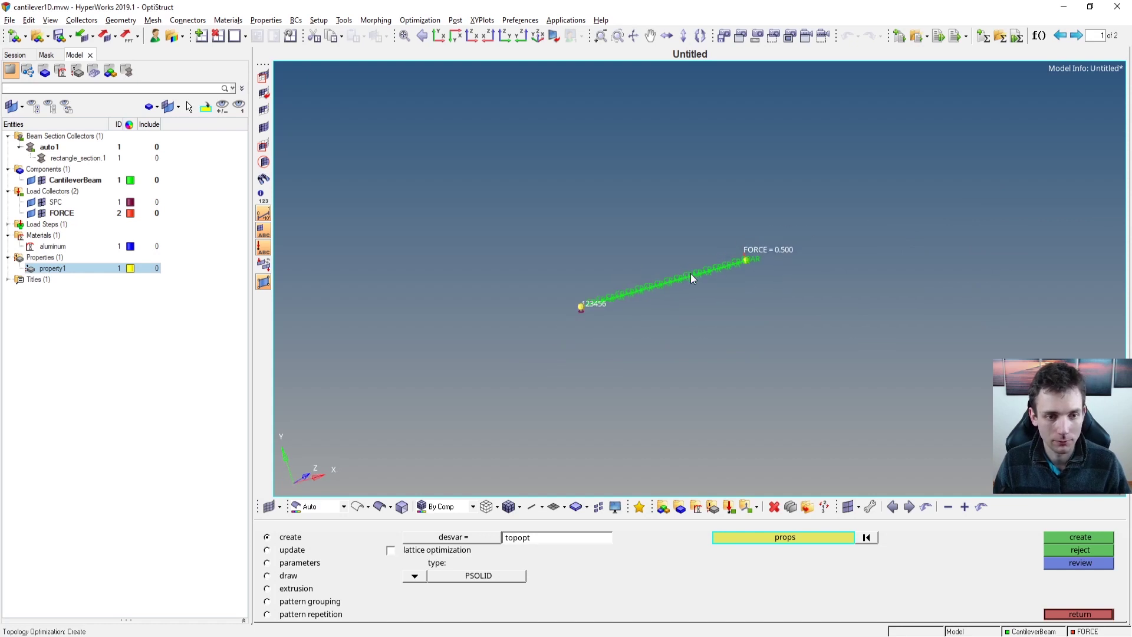